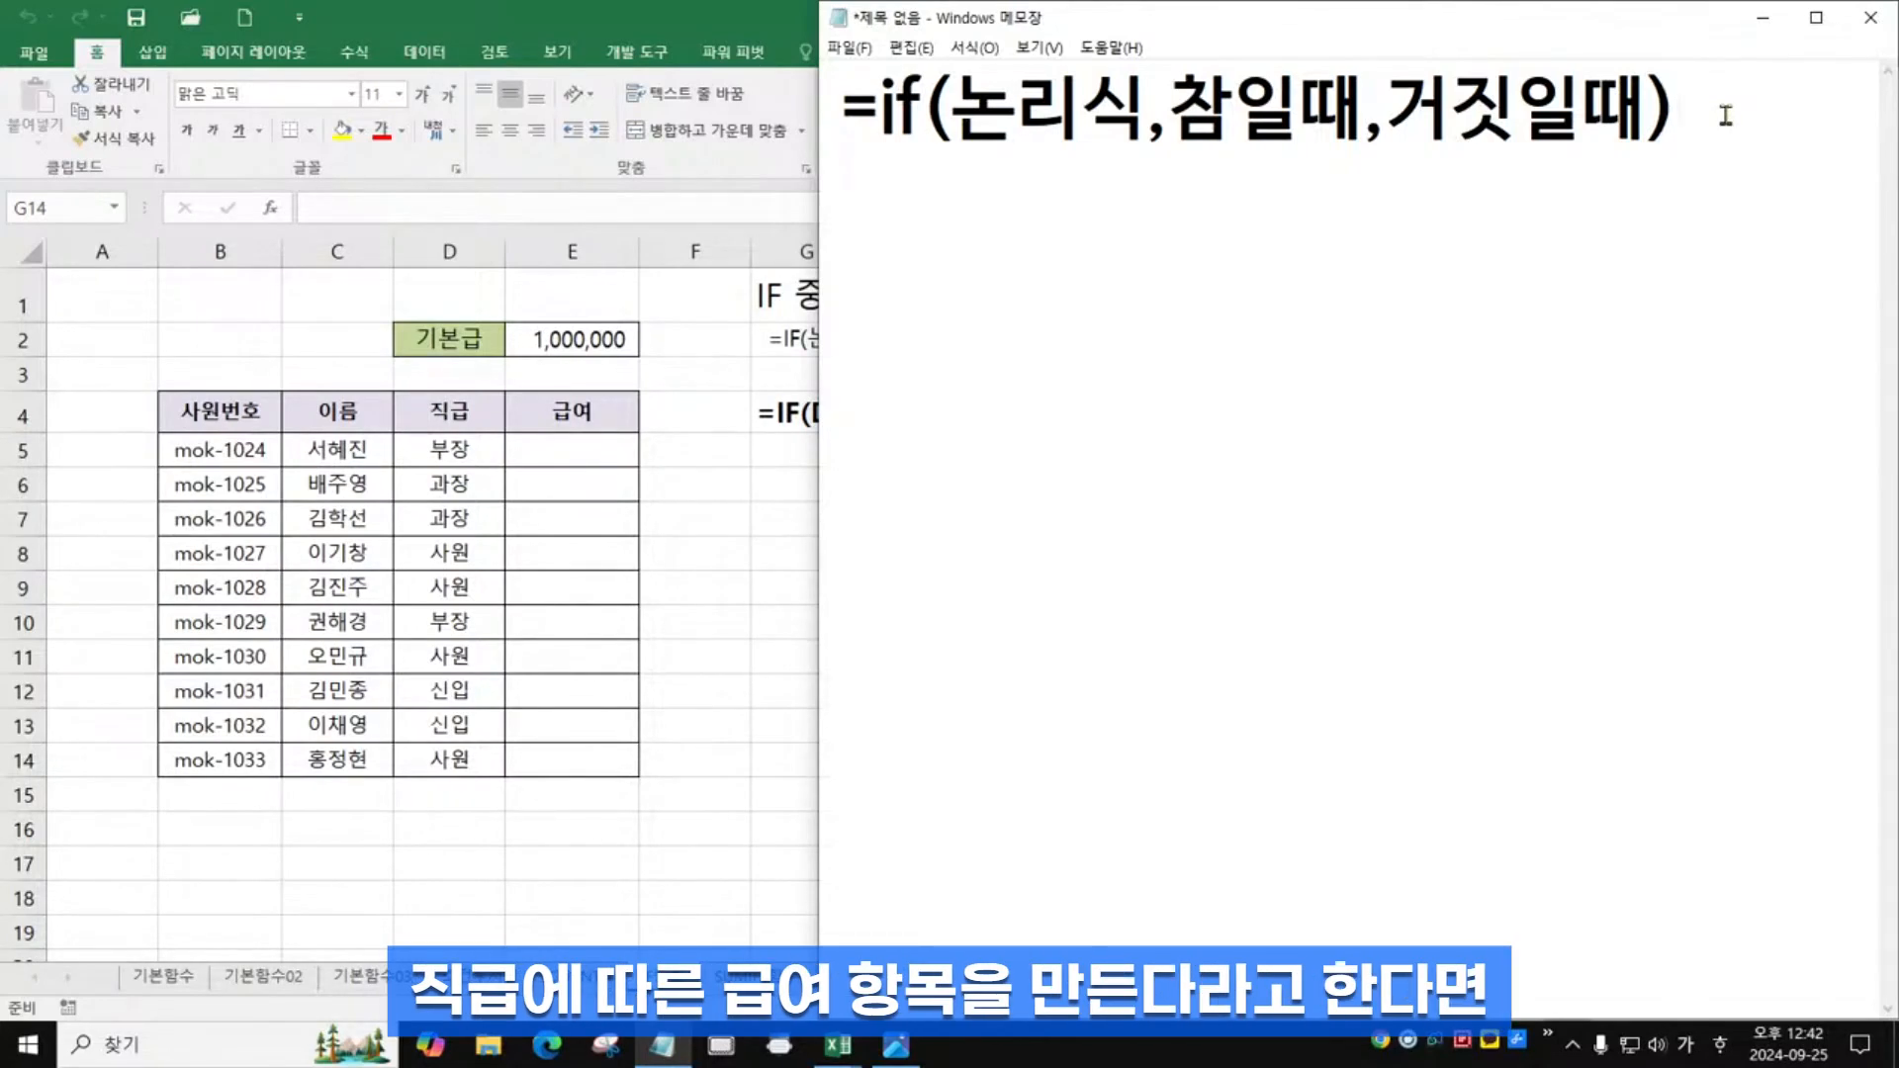
Add the line "직급 기본급*2 1.5 1.2 1" below the IF syntax in the notes
{"action": "key", "text": "Return"}
{"action": "type", "text": "직그"}
{"action": "type", "text": "ㅂ 기본급"}
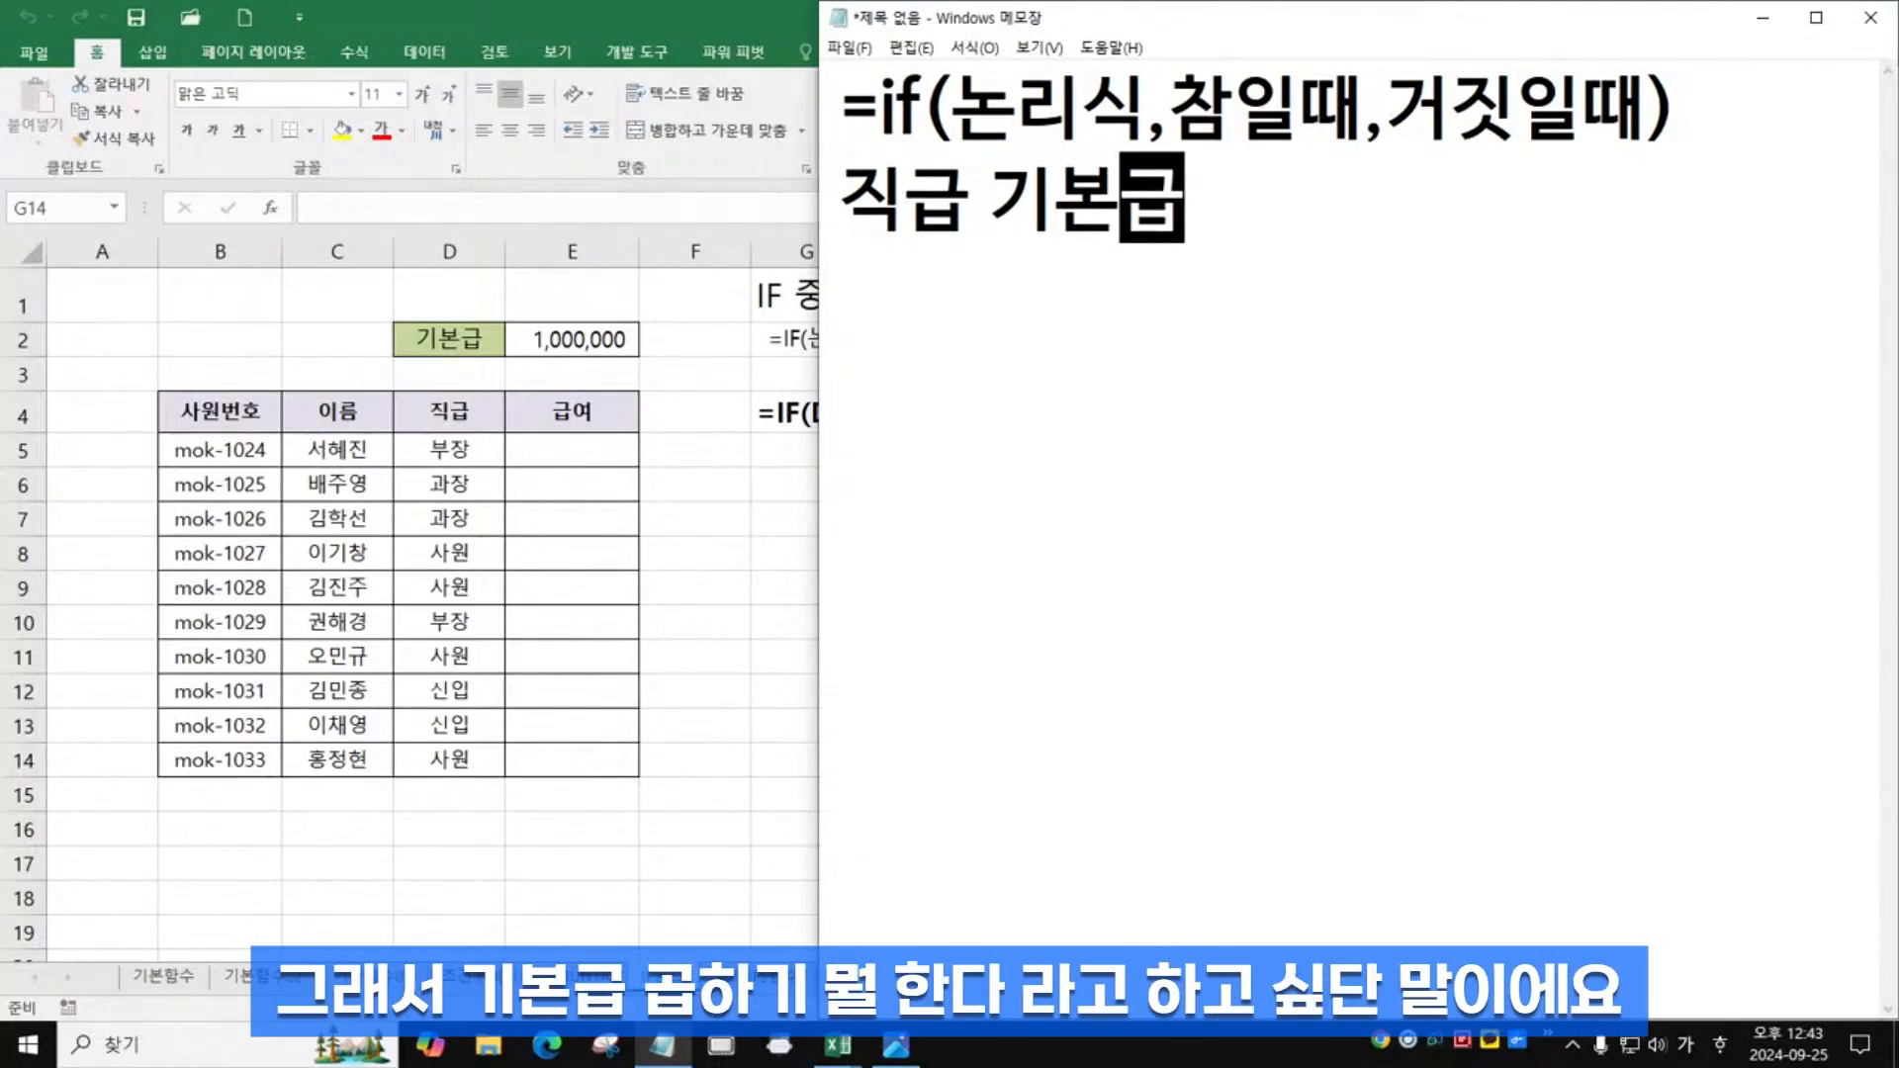
{"action": "type", "text": "*"}
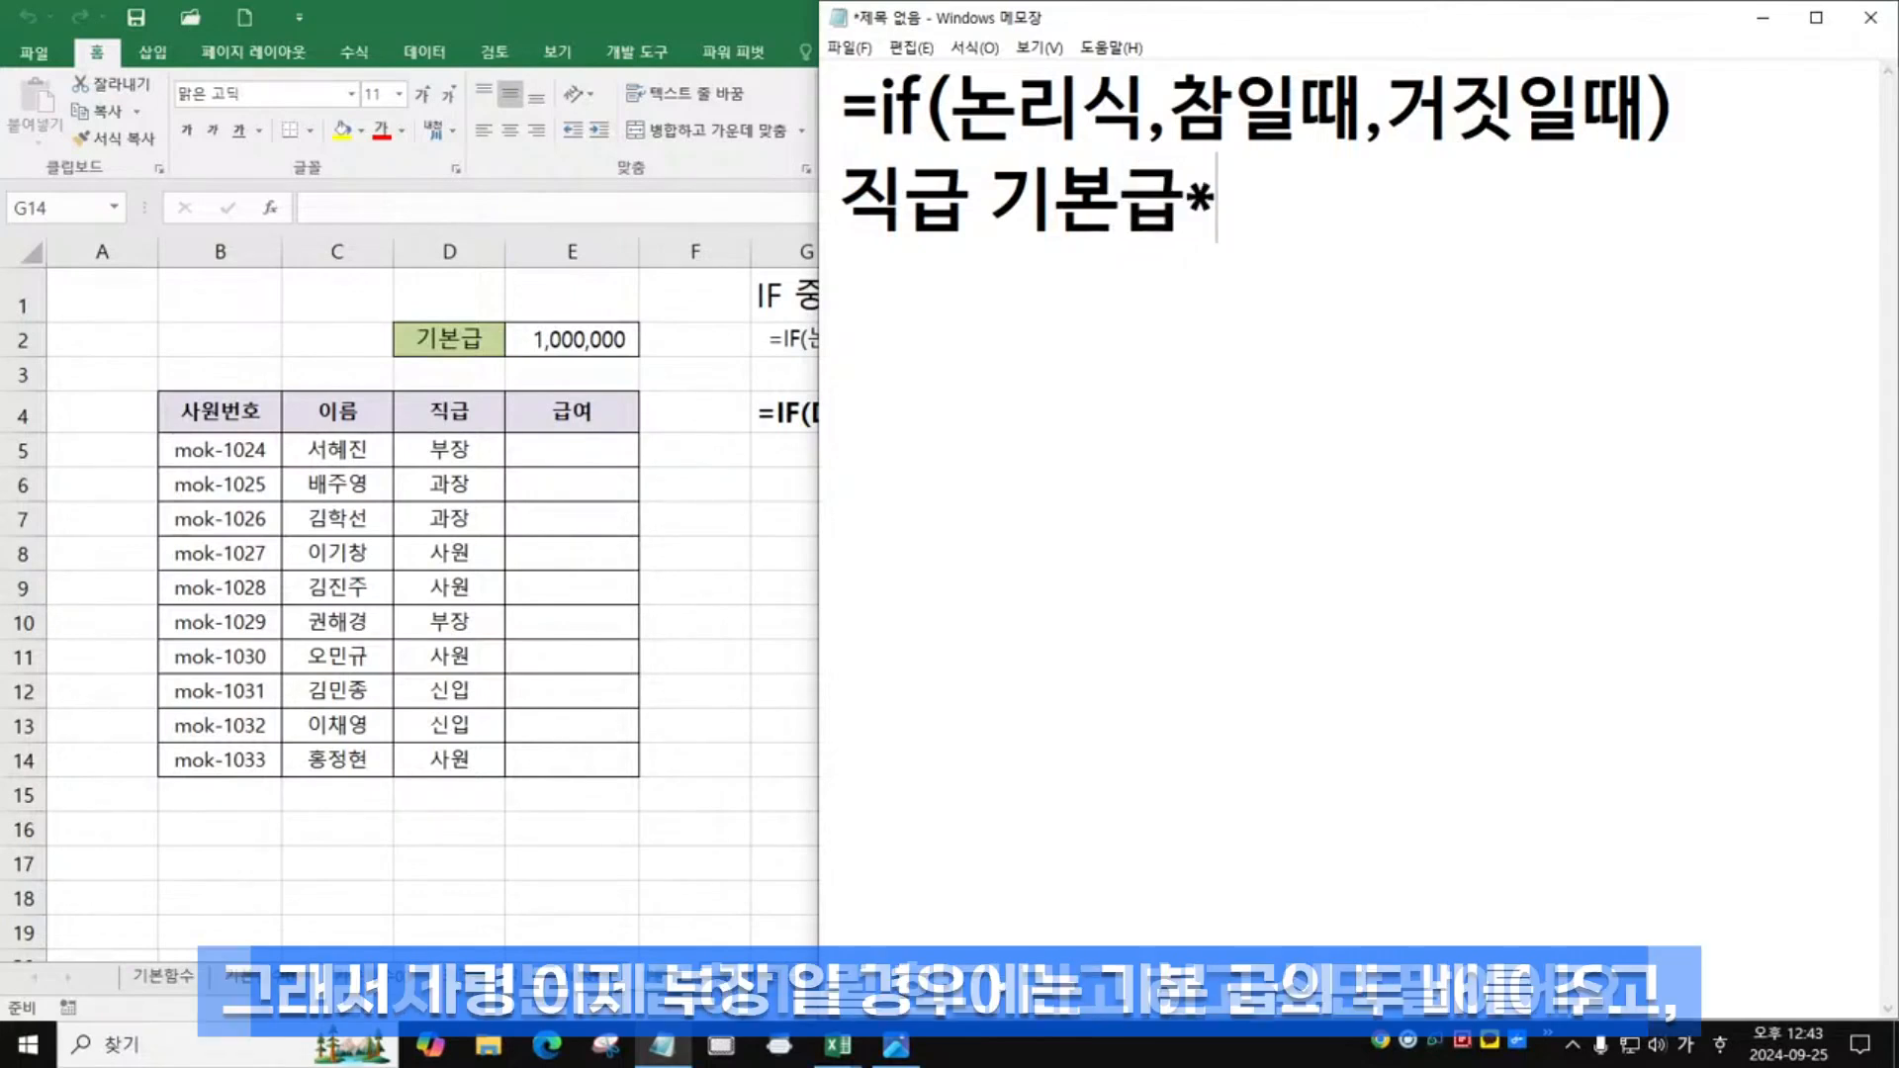
{"action": "type", "text": "2 "}
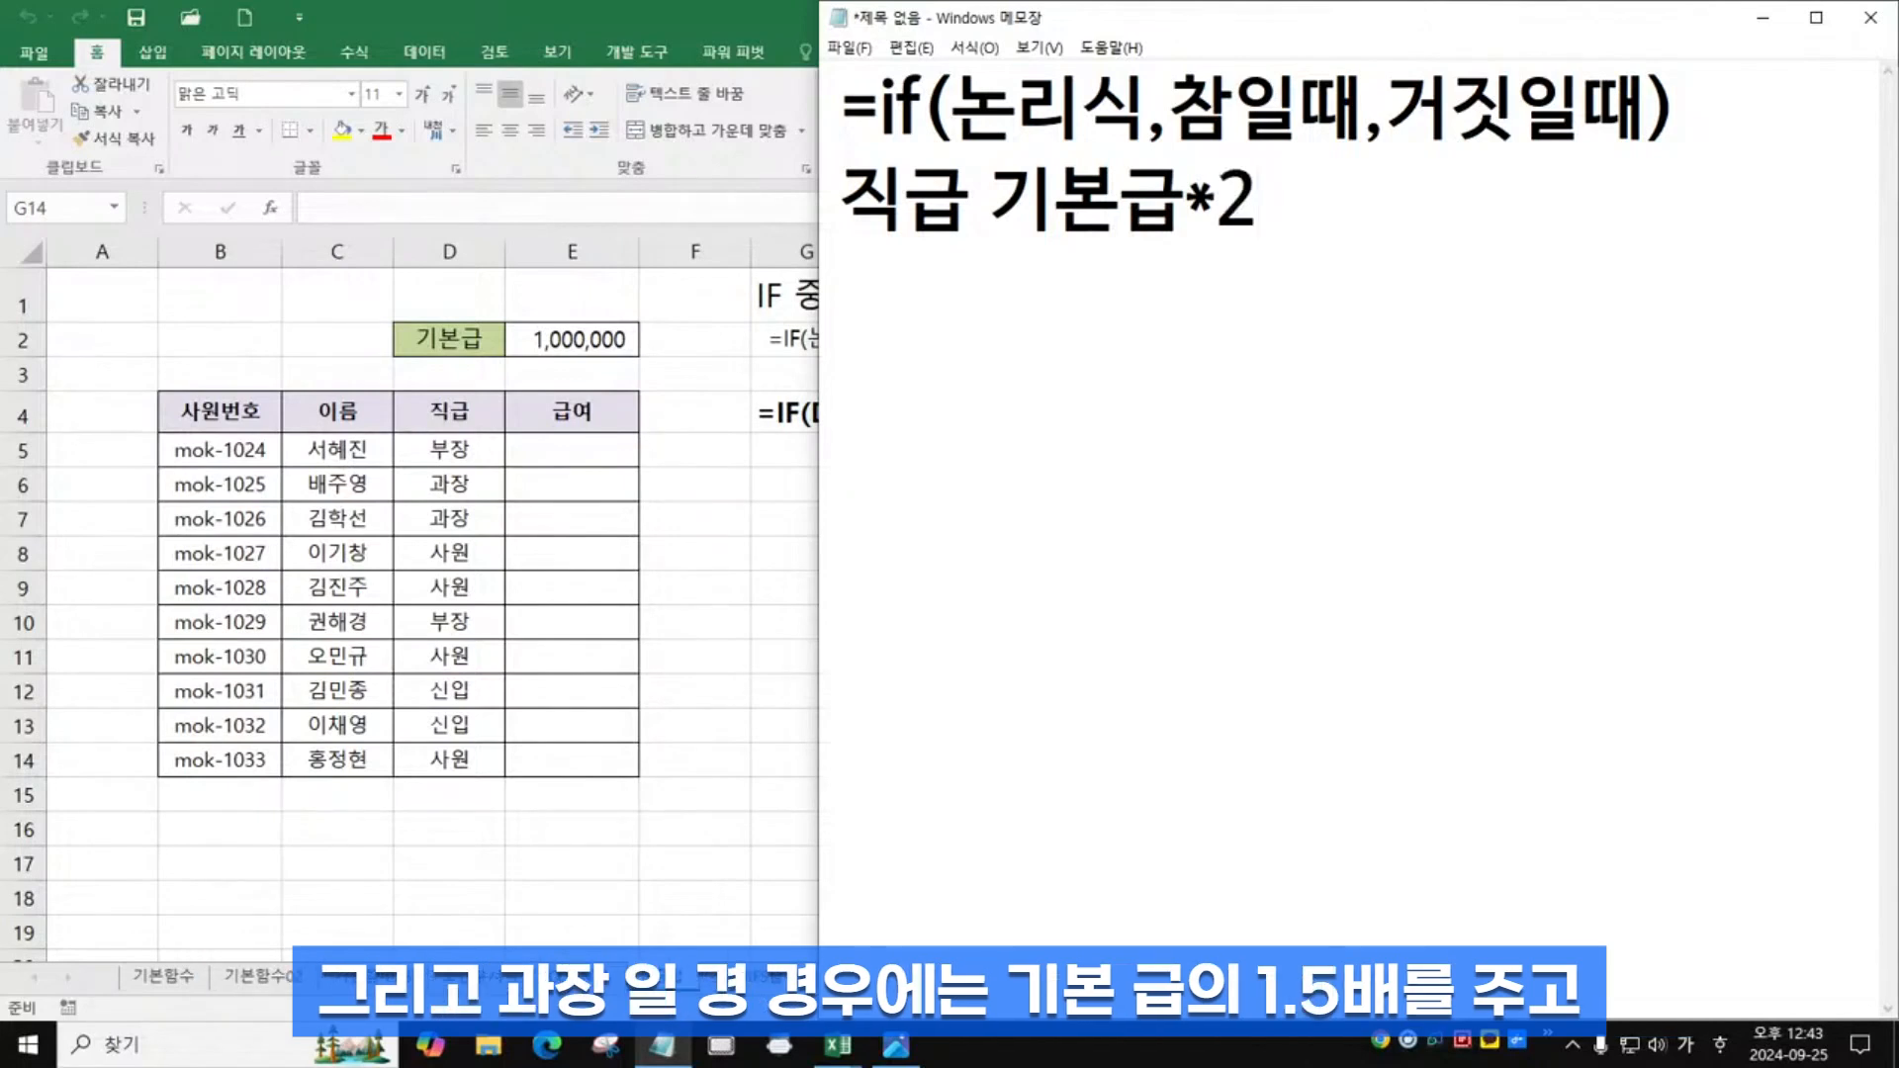
{"action": "type", "text": "1.5"}
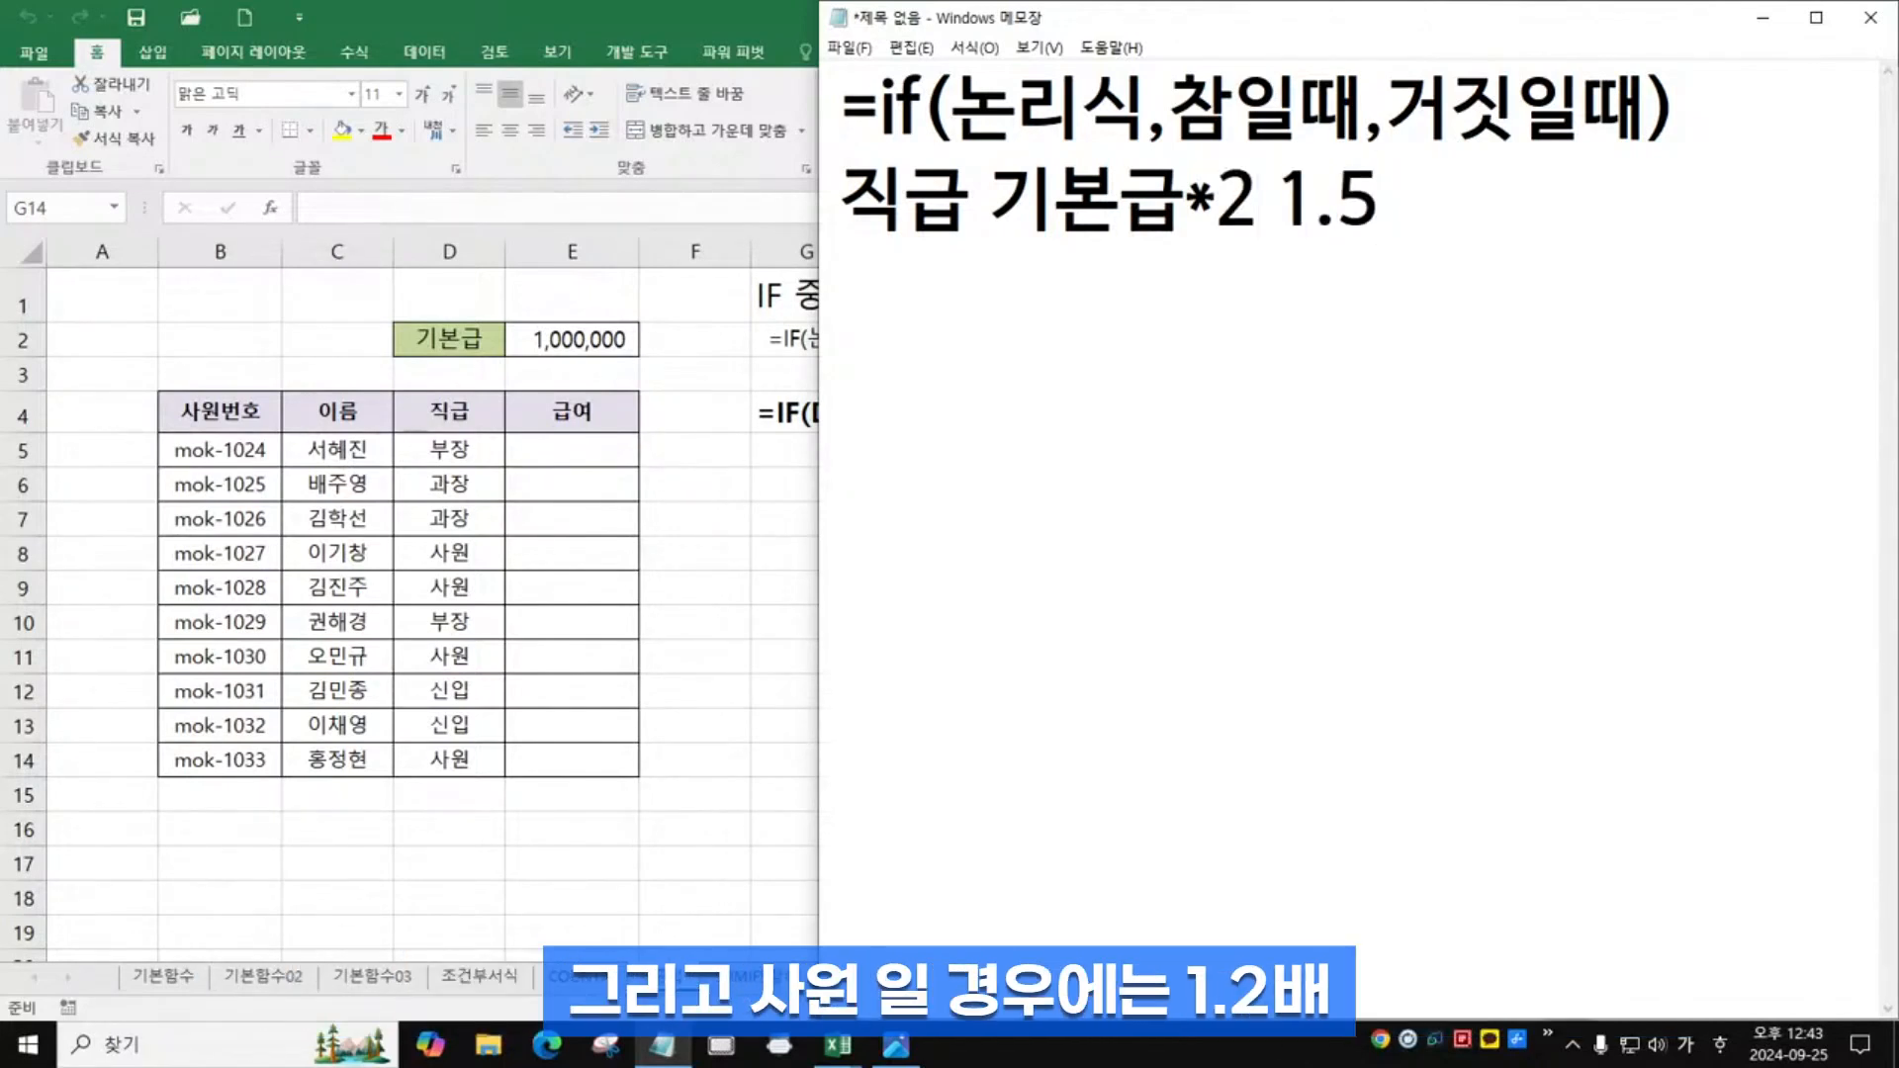
{"action": "type", "text": " 1.2 "}
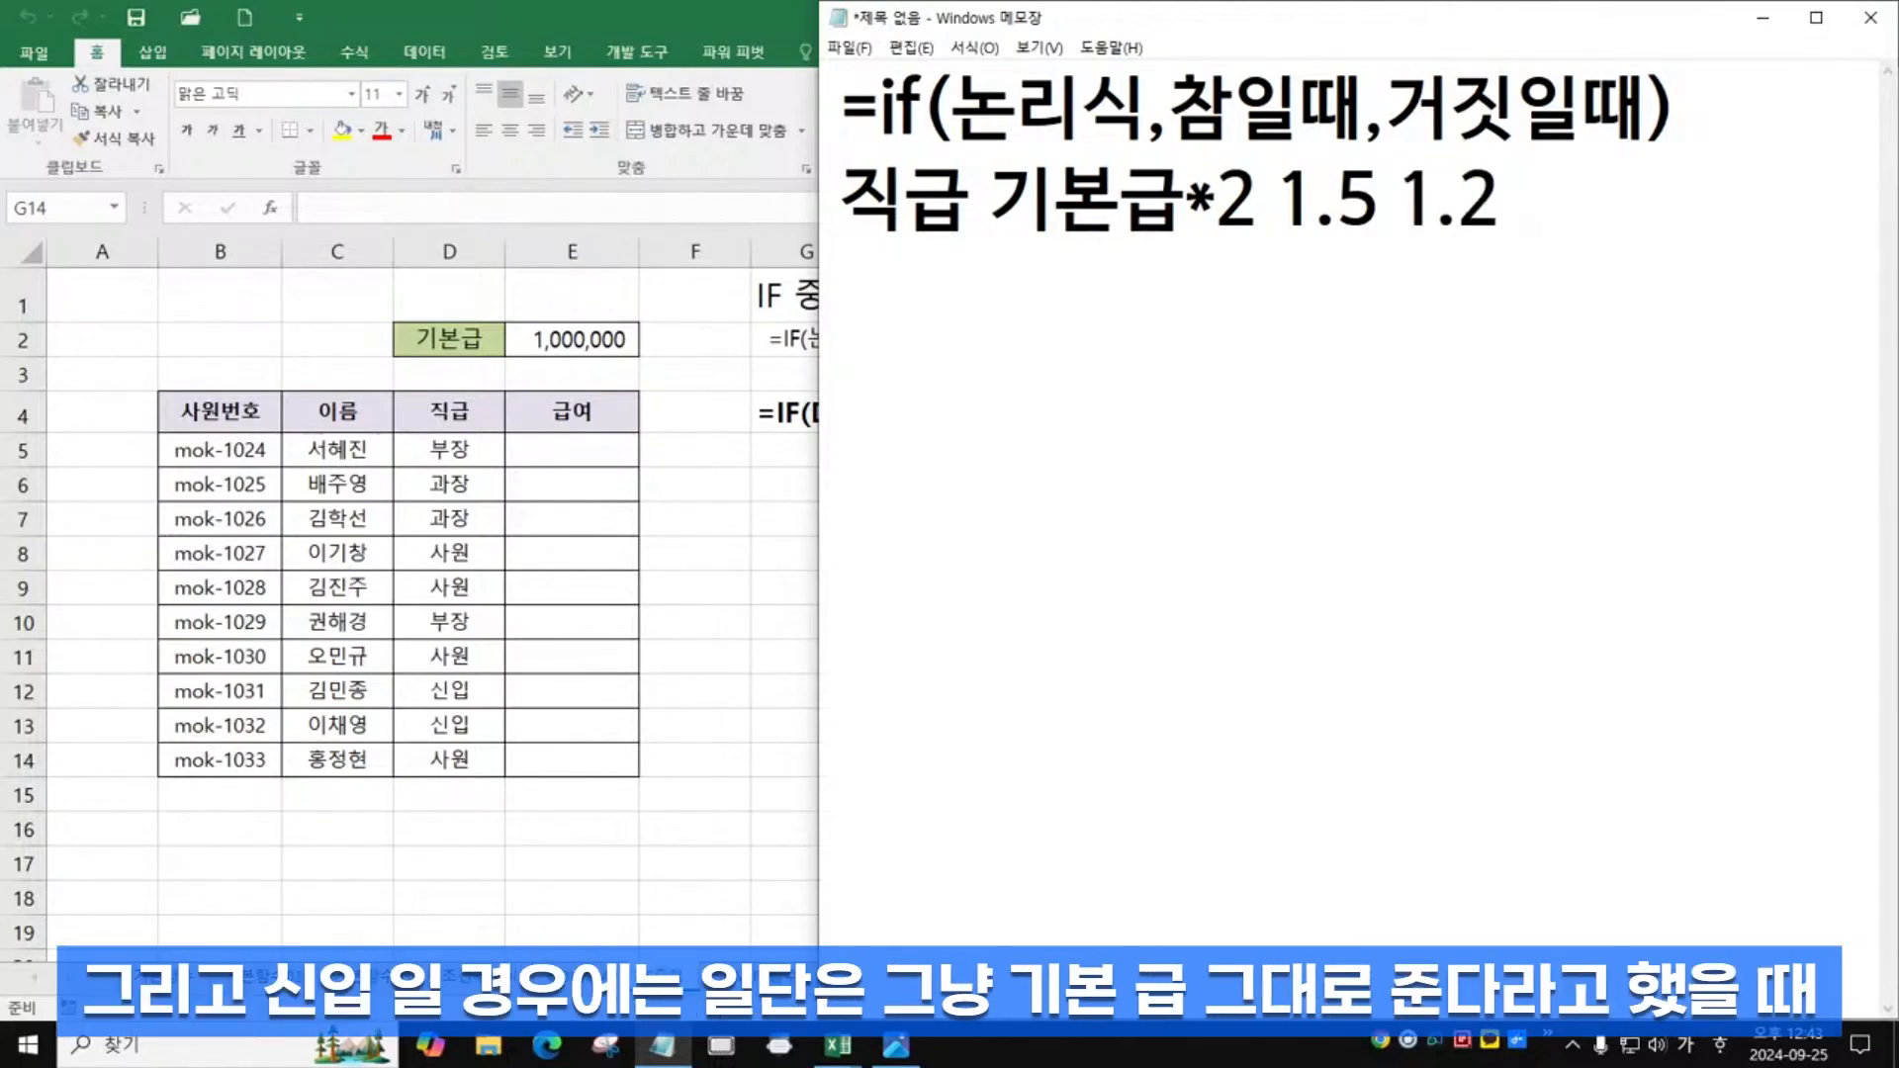
{"action": "type", "text": "1"}
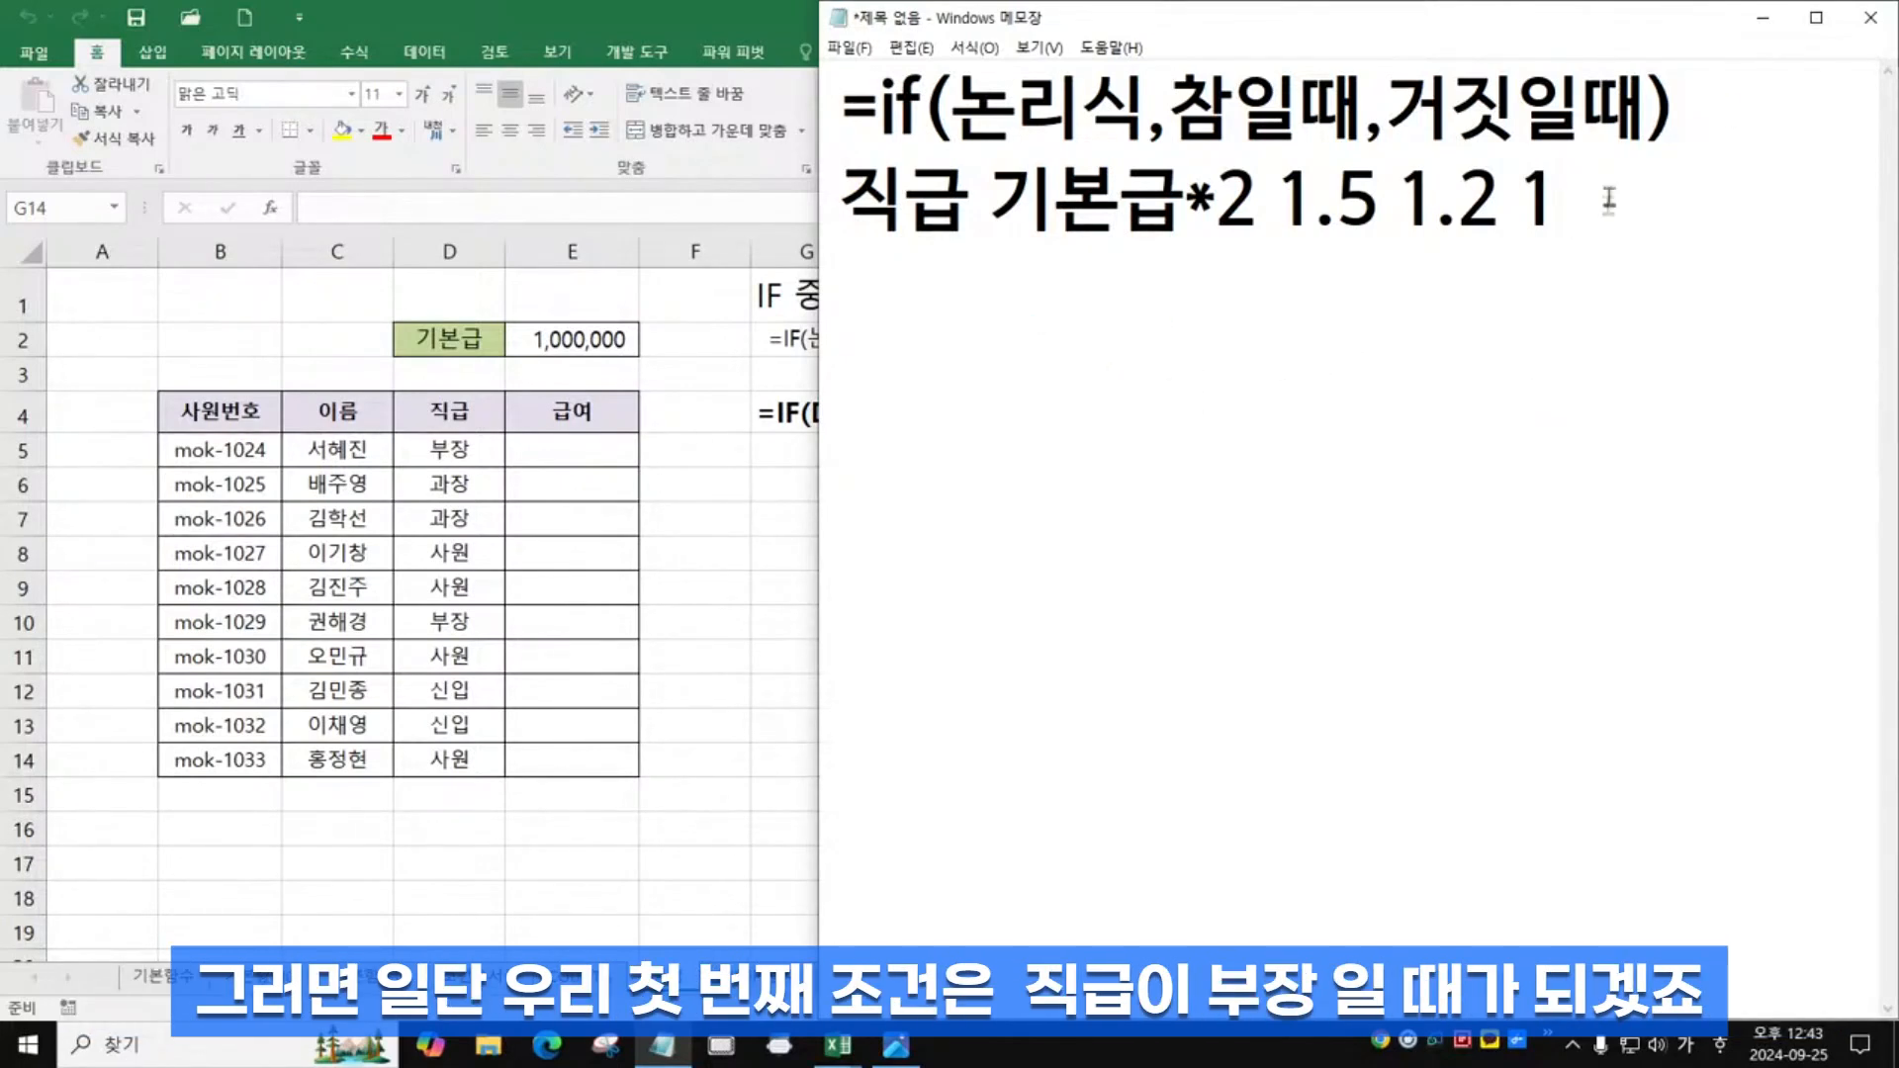
Add the lines "첫번째 조건" and "직급이 부장일때" below the pay multipliers in the notes
{"action": "key", "text": "Return"}
{"action": "type", "text": "첫번째"}
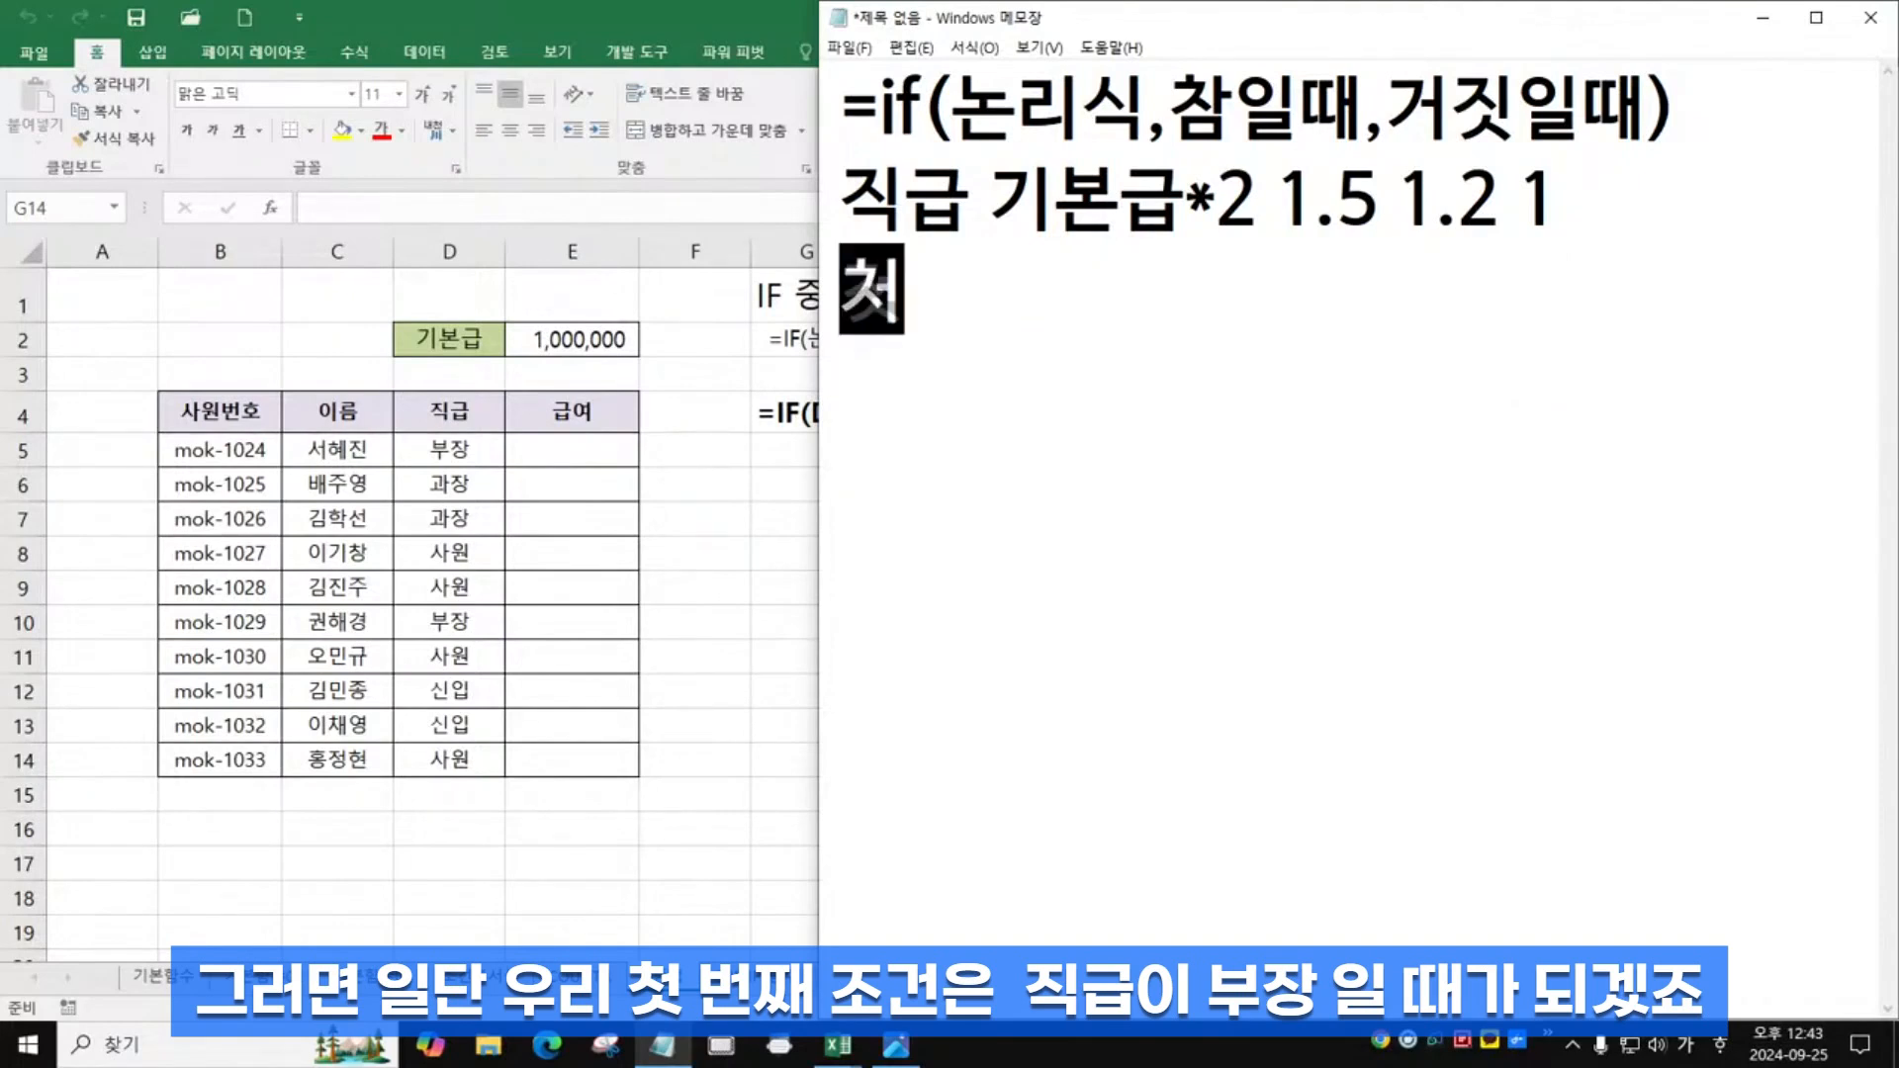
{"action": "type", "text": " 조건"}
{"action": "key", "text": "Return"}
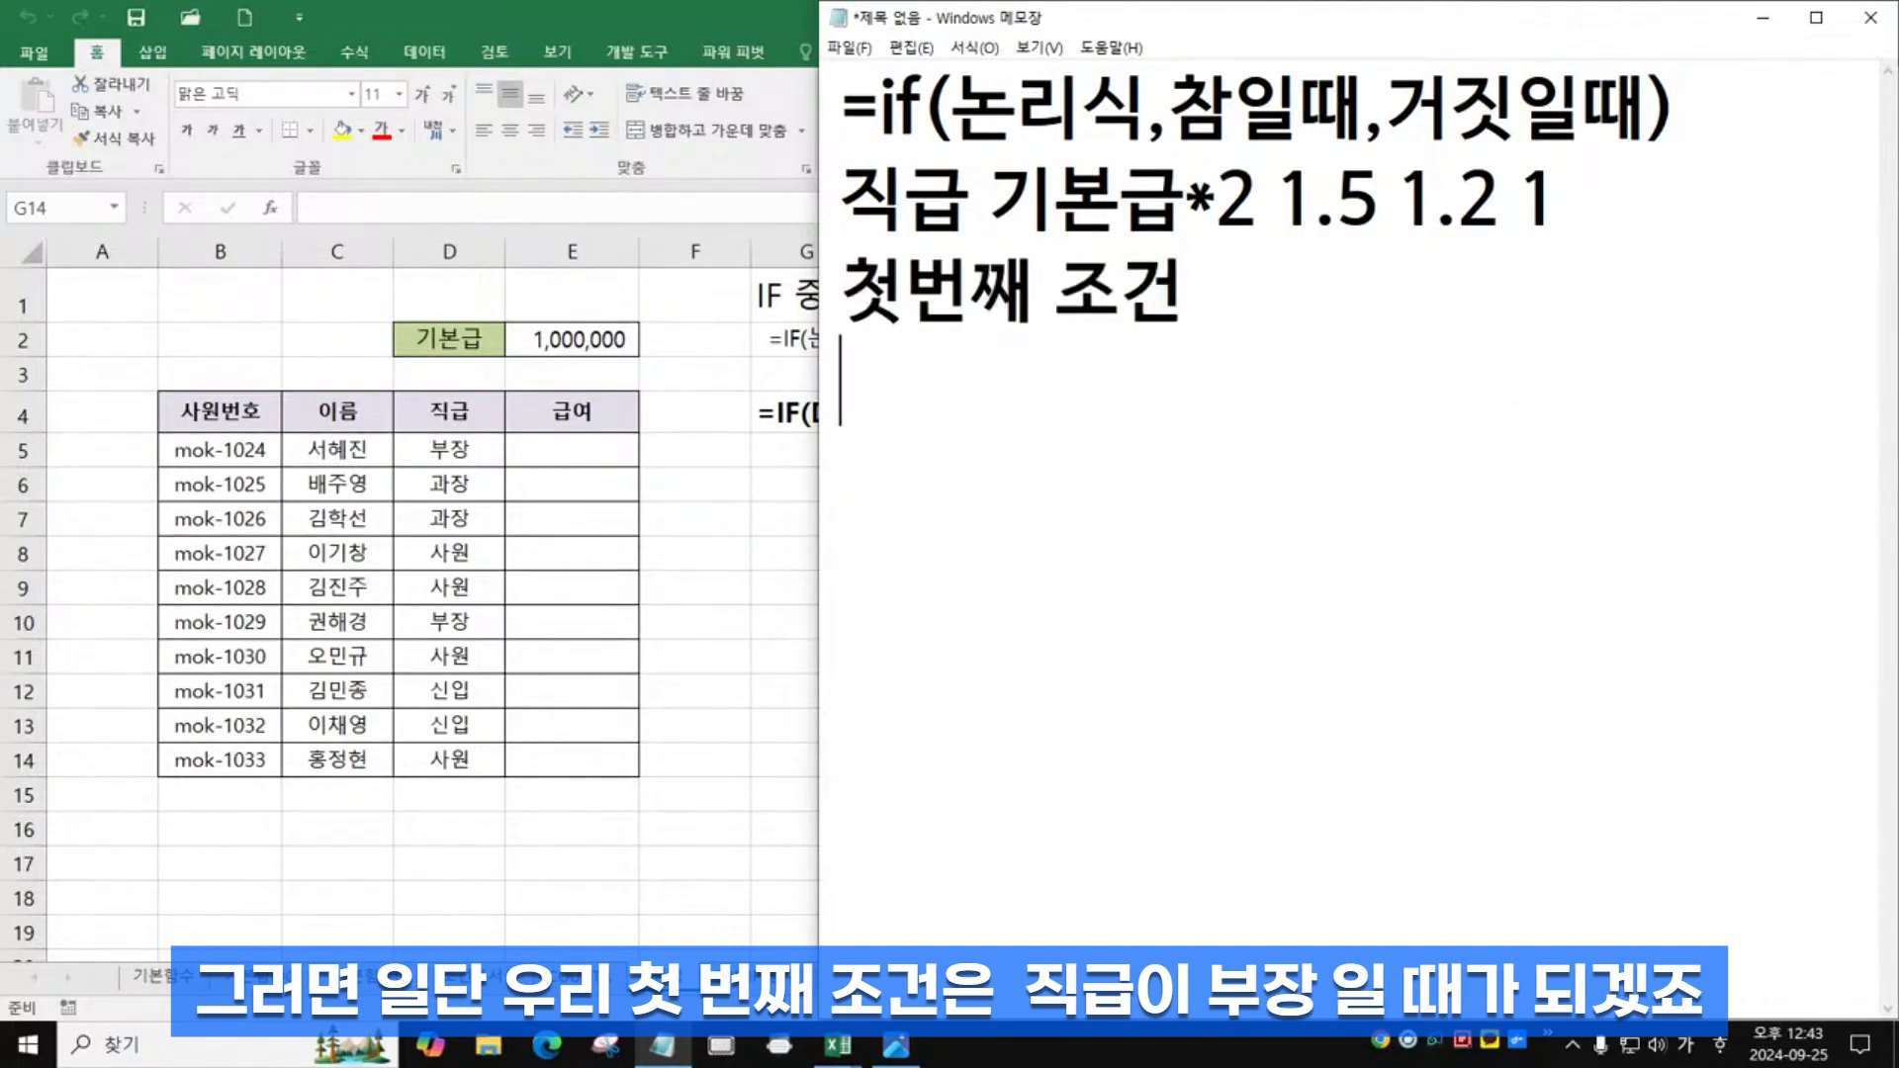
{"action": "type", "text": "지급이 부장일ㄸ"}
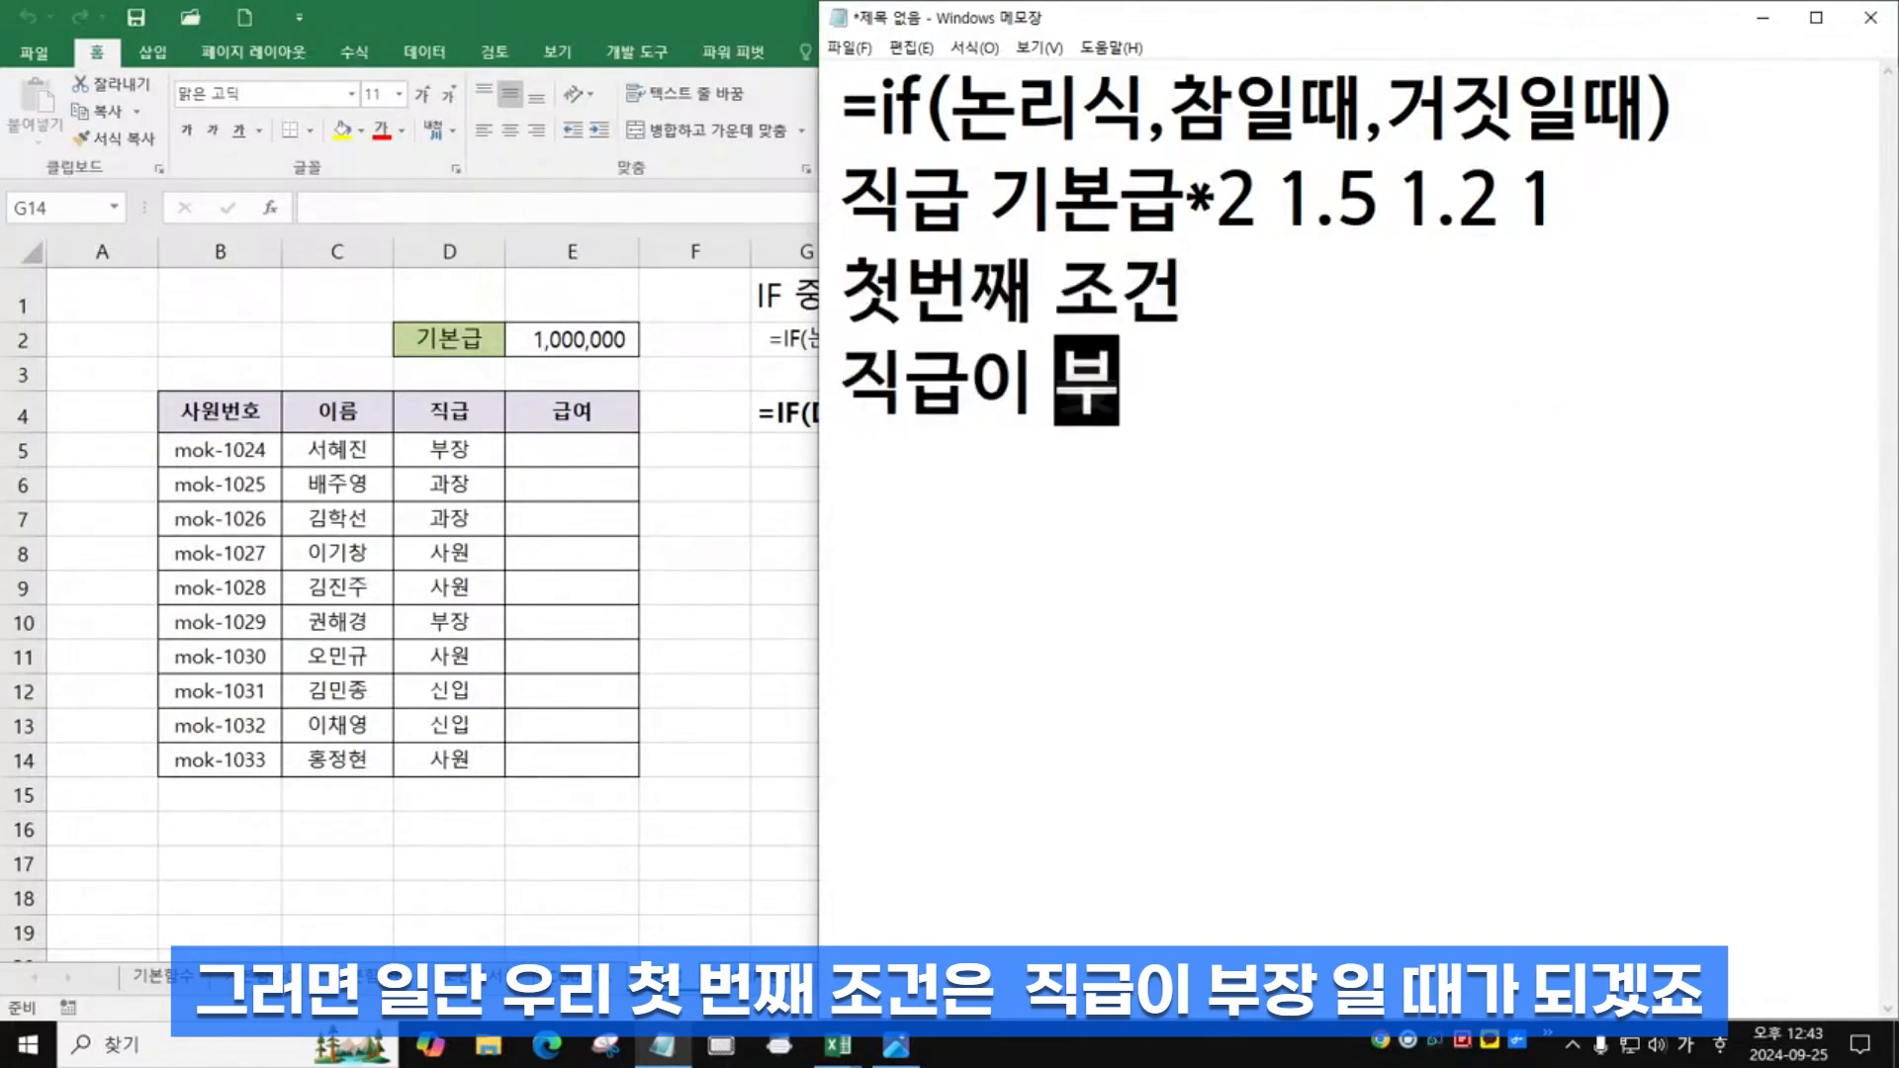
{"action": "type", "text": "ㅐ"}
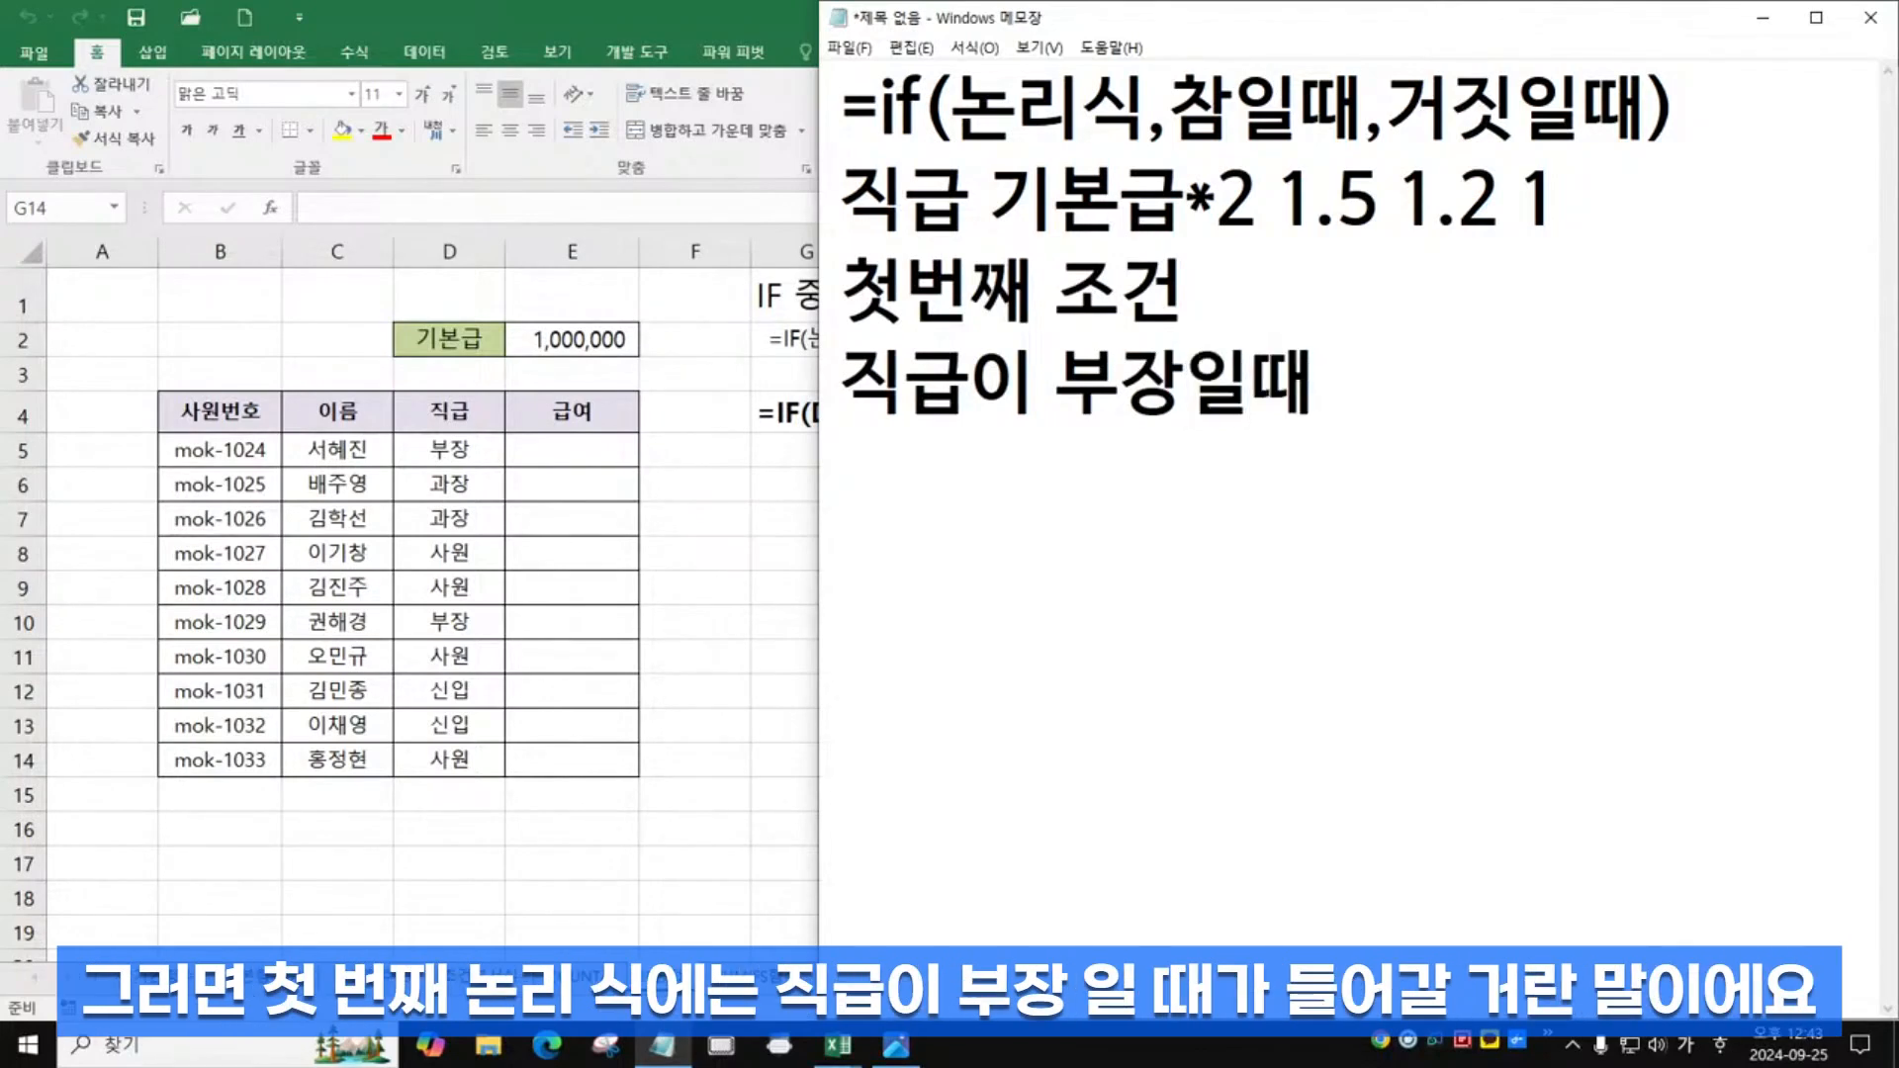
Mark the 논리식, 참일때, 거짓일때 and 기본급*2 parts of the notes on screen, and clear the marks
{"action": "left_click_drag", "start_coordinate": [946, 53], "coordinate": [1139, 158]}
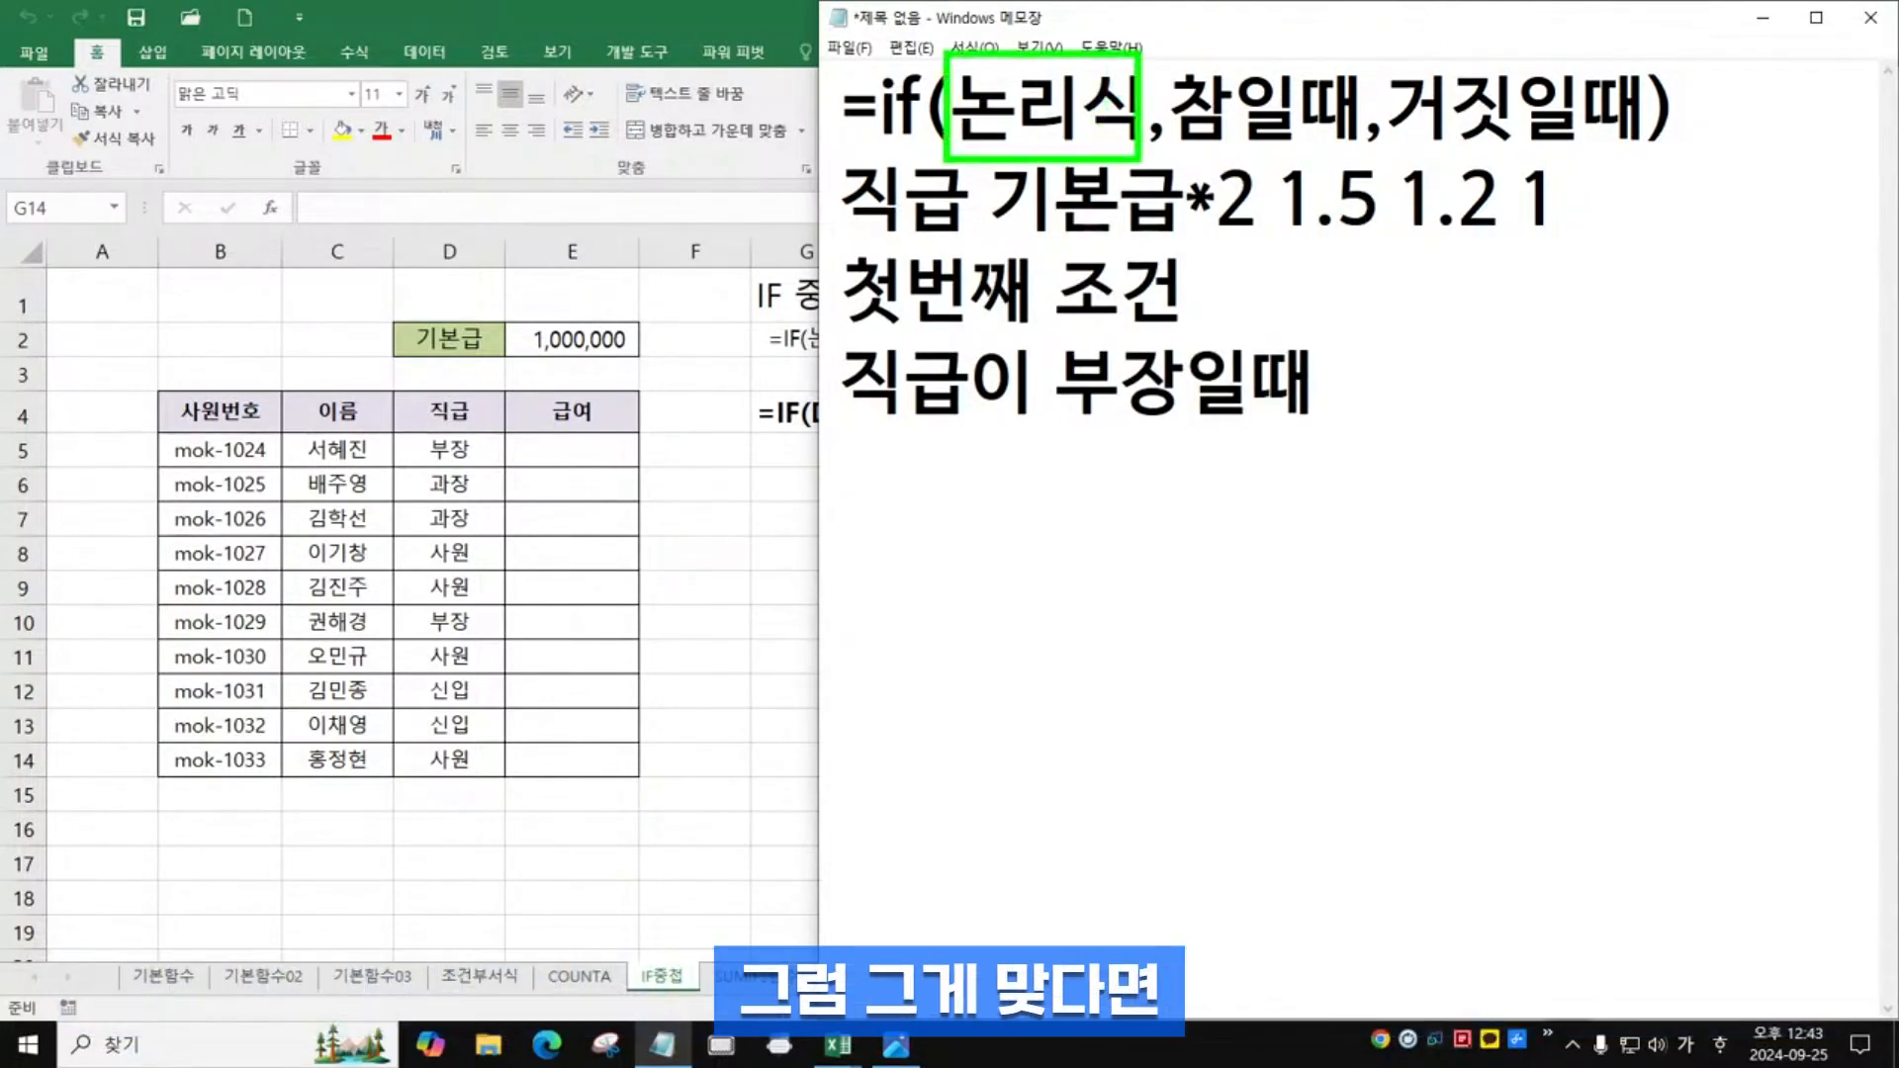
{"action": "left_click_drag", "start_coordinate": [1299, 125], "coordinate": [1263, 121]}
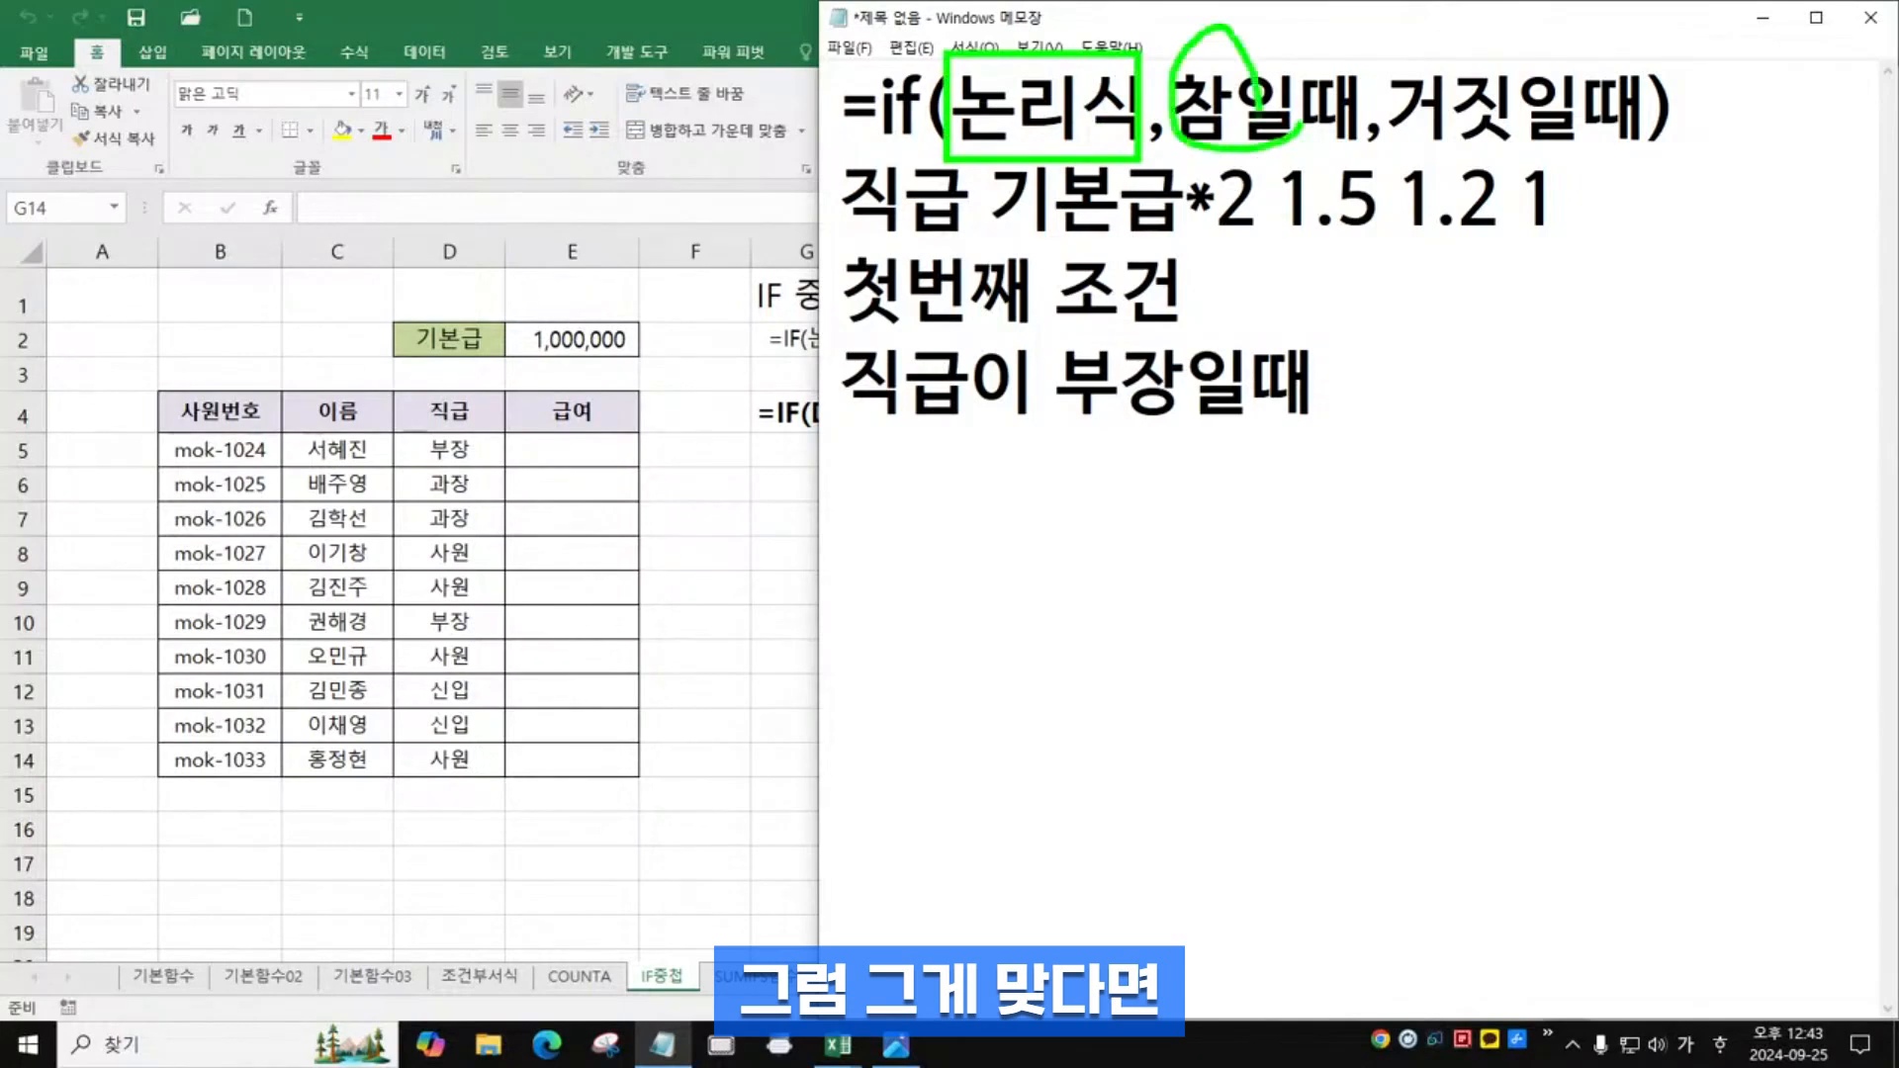
{"action": "left_click_drag", "start_coordinate": [995, 234], "coordinate": [1270, 246]}
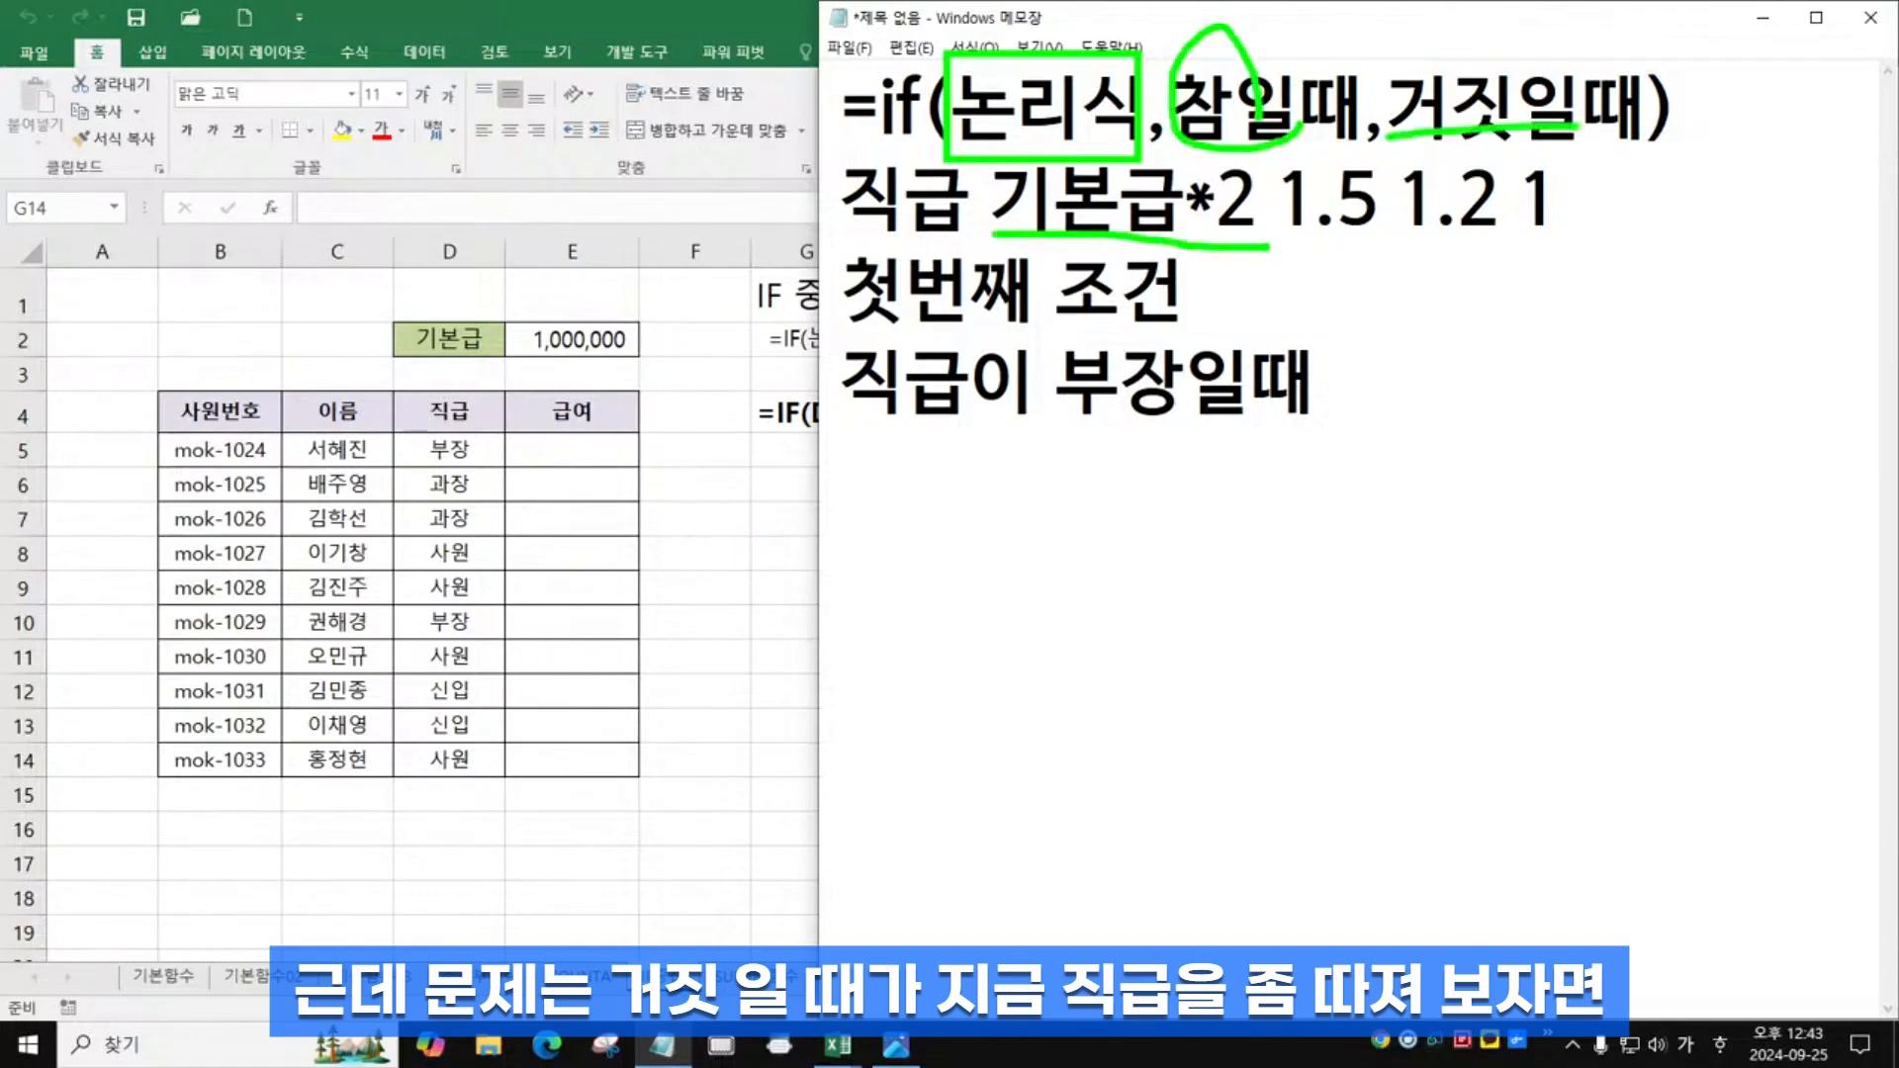
{"action": "key", "text": "Escape"}
List the remaining ranks 과장, 사원 and 신입 on separate lines at the end of the notes
{"action": "key", "text": "Return"}
{"action": "type", "text": "과장"}
{"action": "key", "text": "Return"}
{"action": "type", "text": "사원"}
{"action": "key", "text": "Return"}
{"action": "type", "text": "신입"}
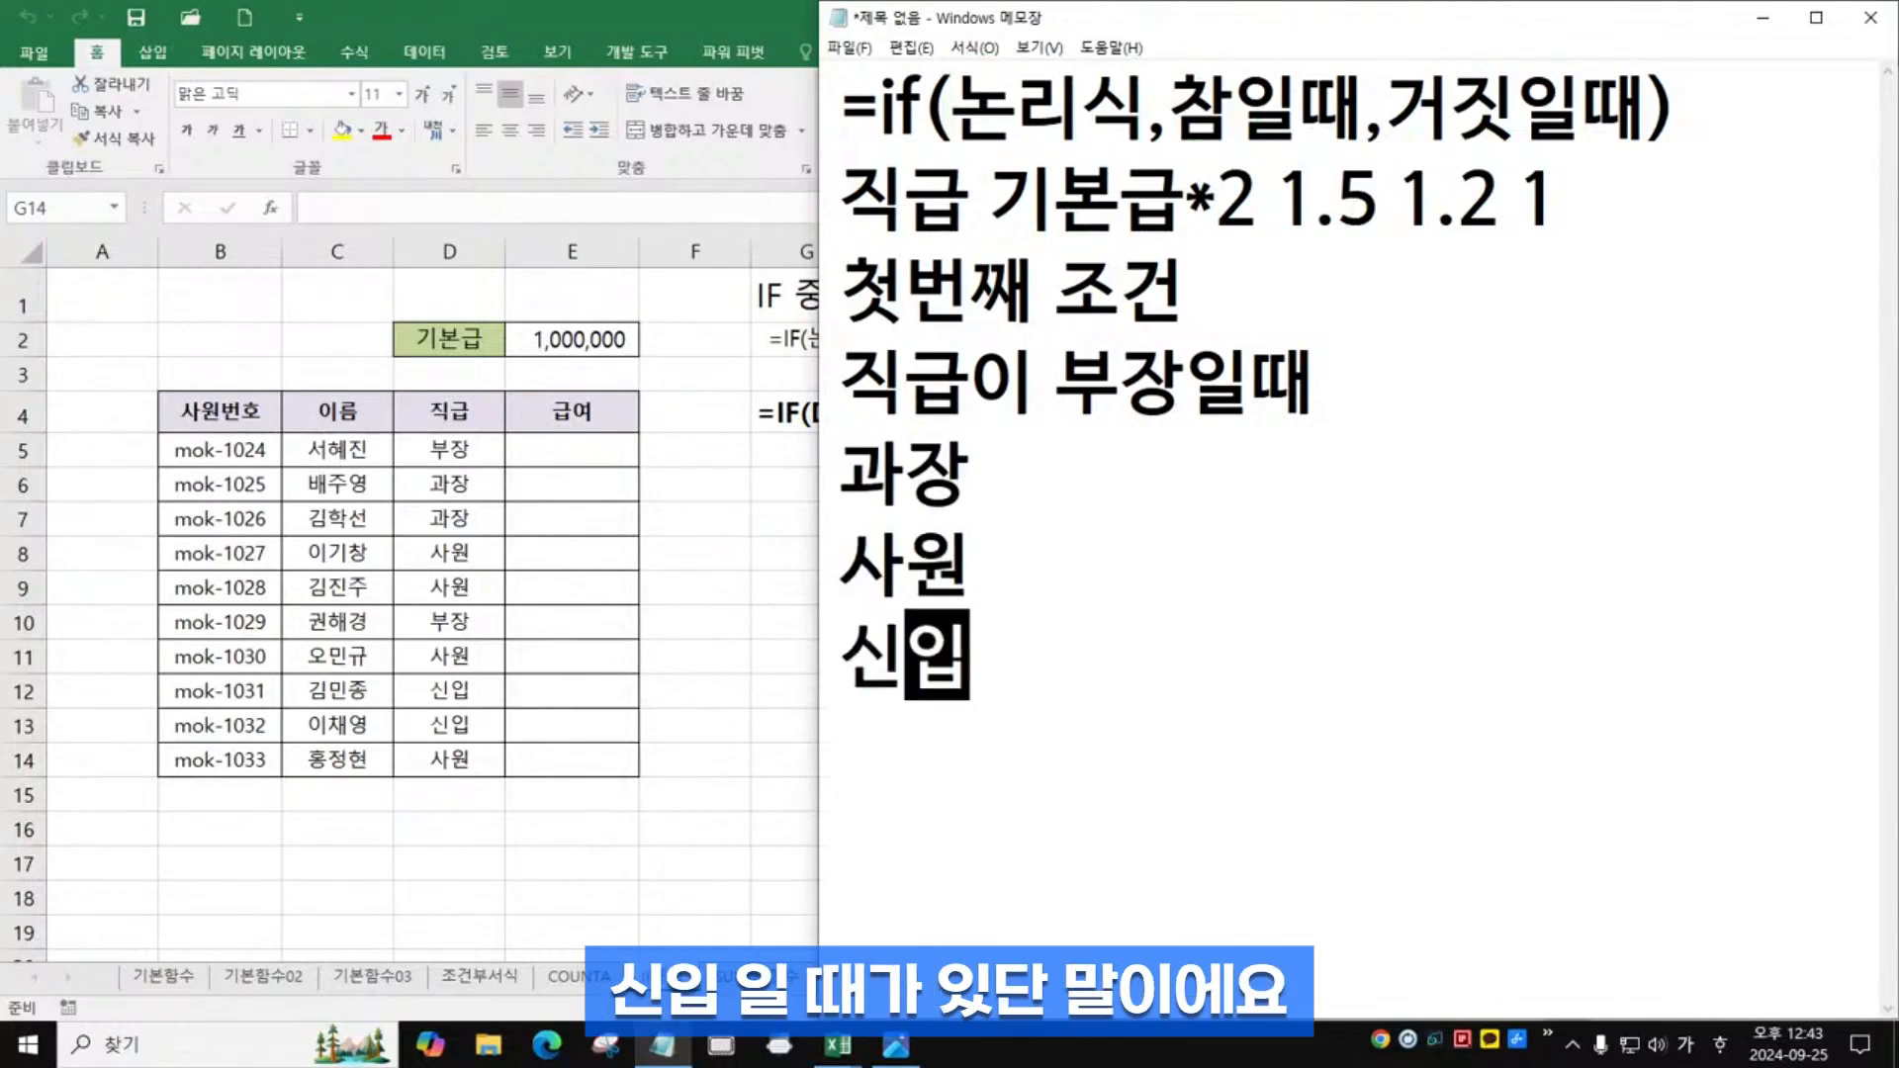
{"action": "key", "text": "Return"}
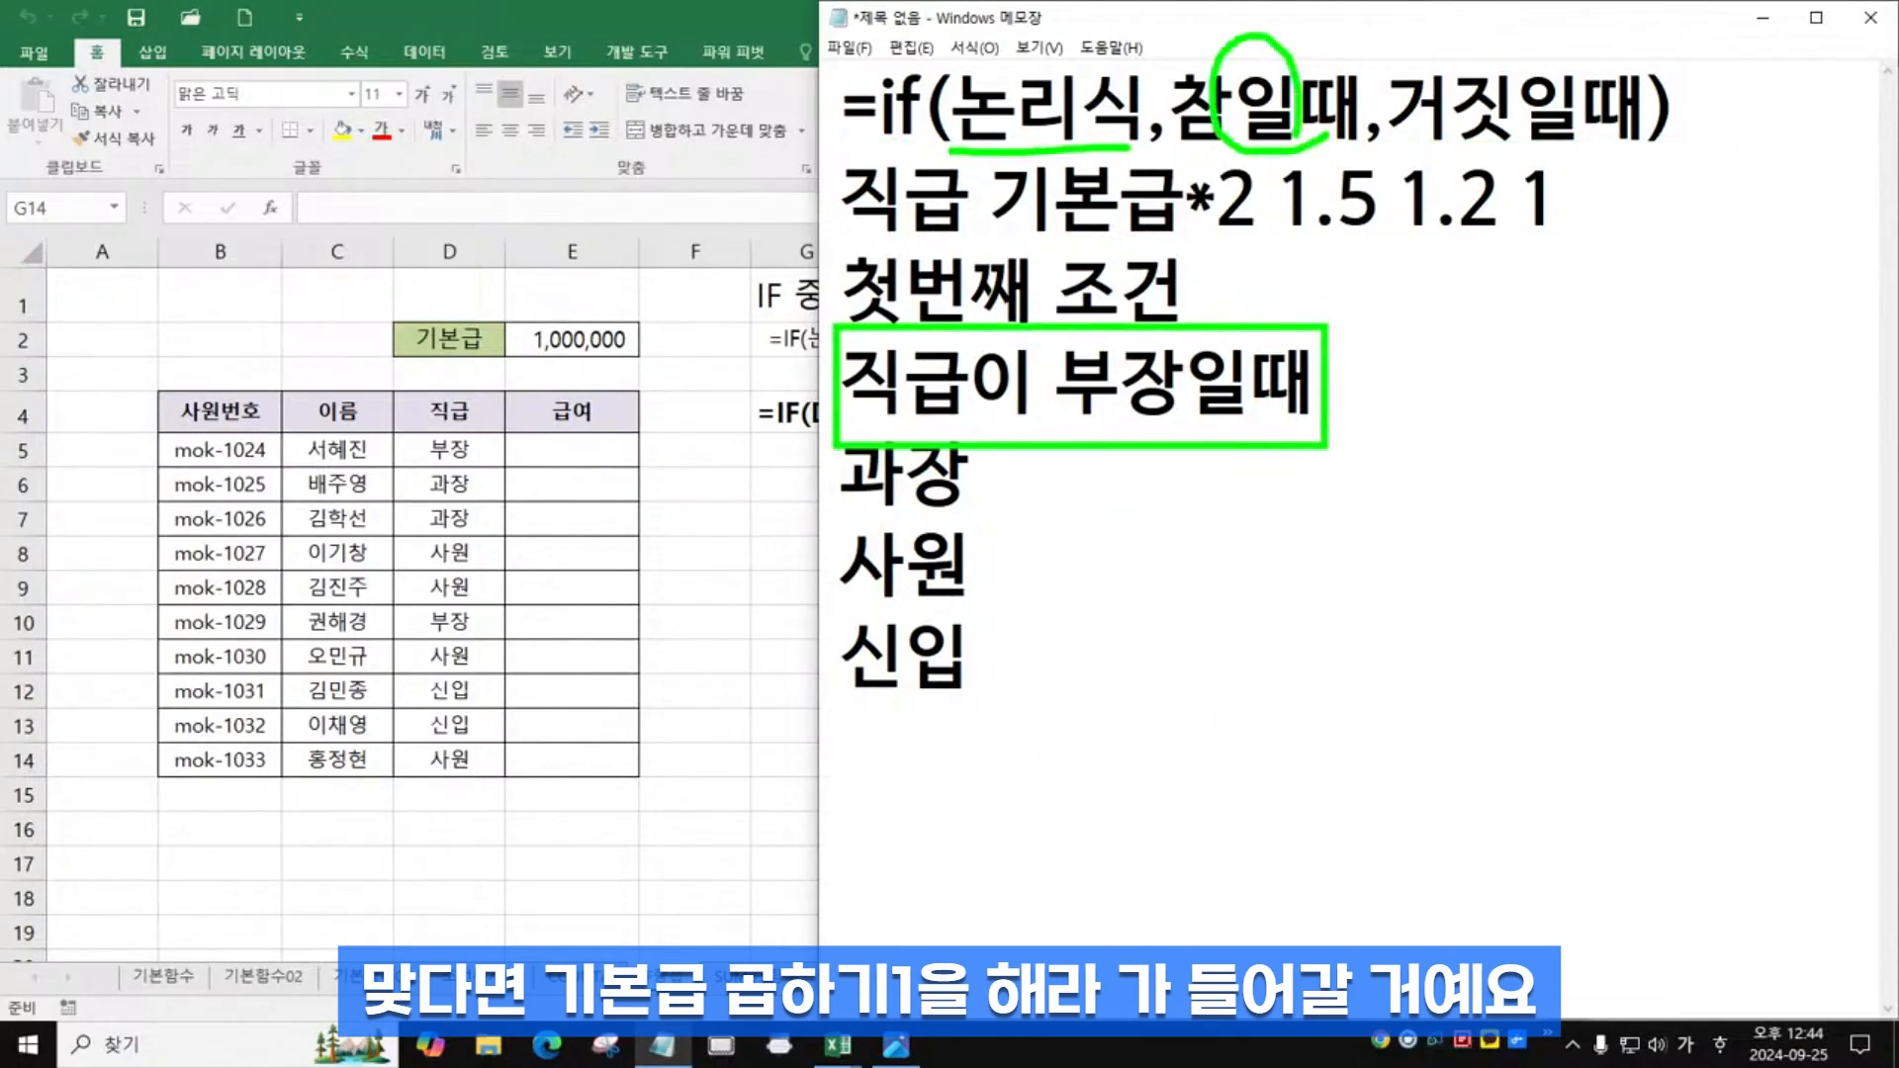
Clear the on-screen marks and move the notes window down to uncover the nested IF formula in the worksheet
{"action": "key", "text": "Escape"}
{"action": "mouse_move", "coordinate": [1301, 30]}
{"action": "left_mouse_down"}
{"action": "mouse_move", "coordinate": [1120, 703]}
{"action": "mouse_move", "coordinate": [1160, 507]}
{"action": "left_mouse_up"}
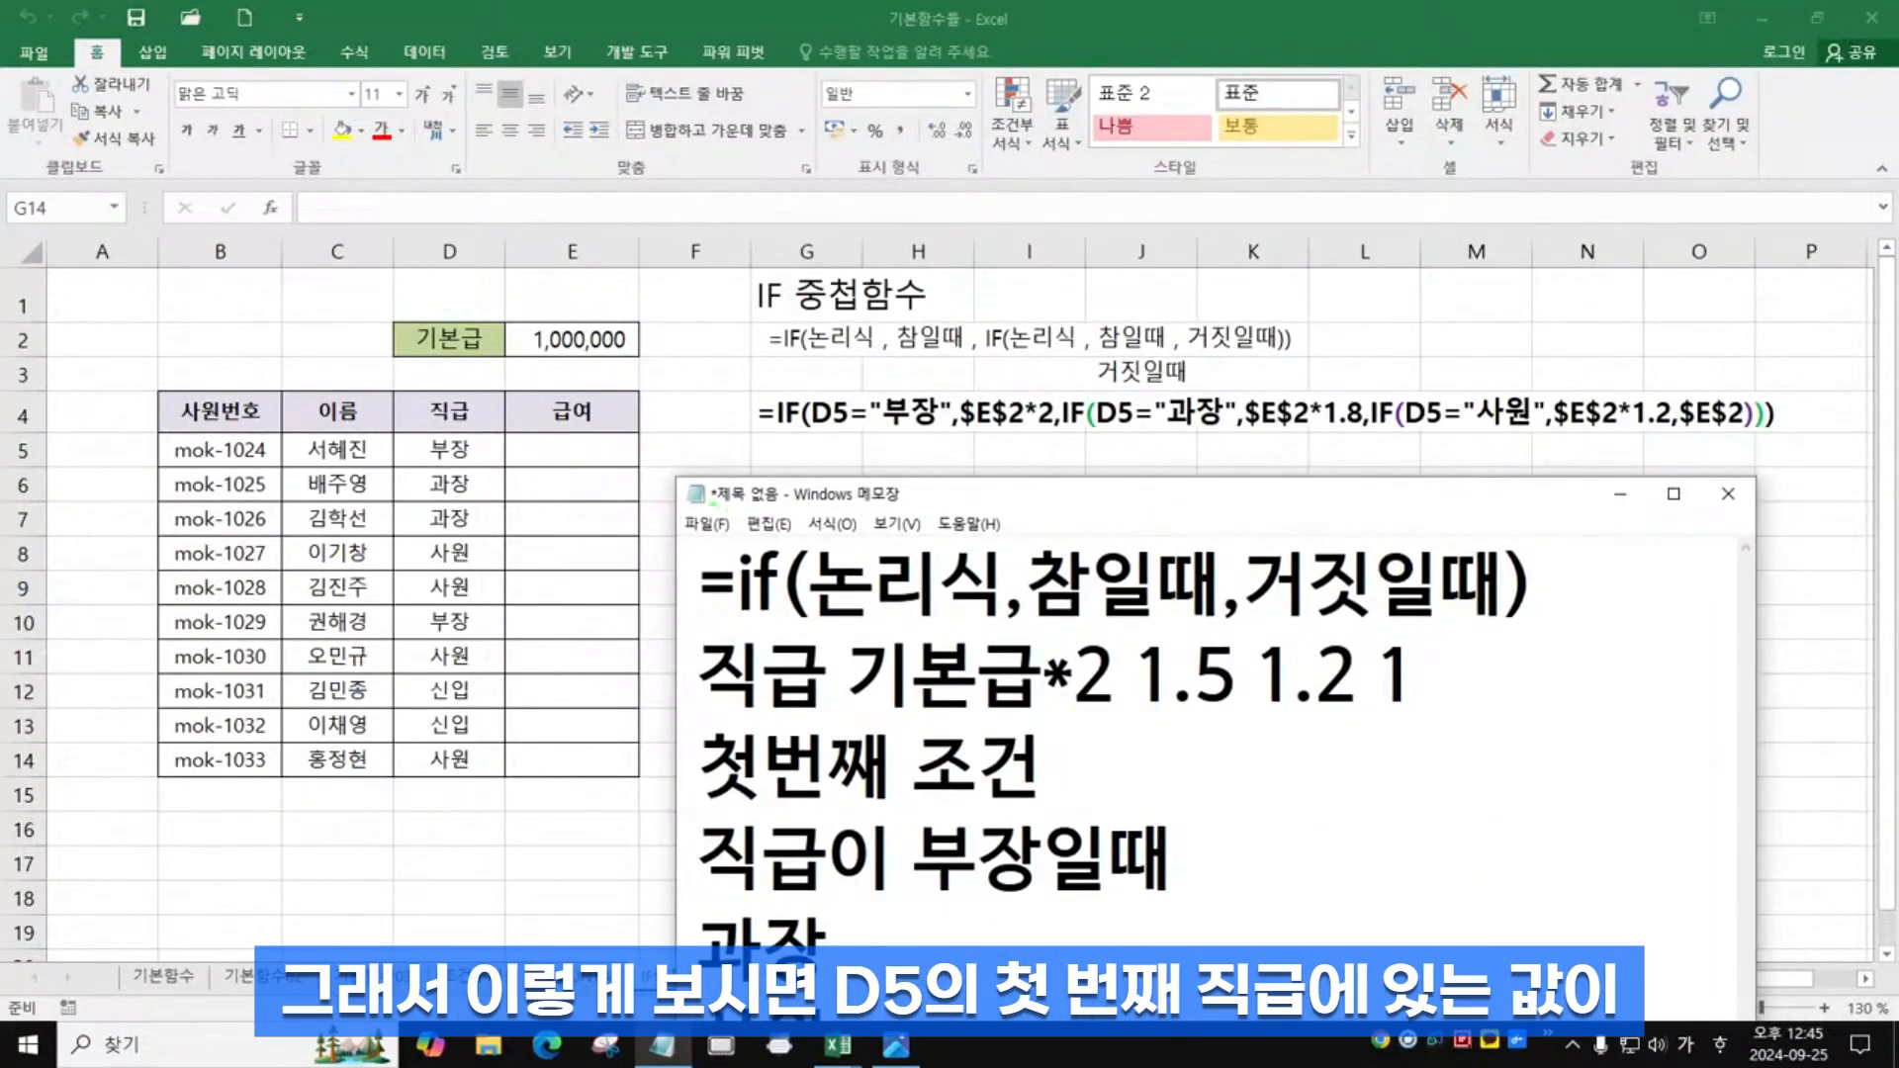
Mark the D5="부장" test with $E$2 in the sample formula, cell D5, the base pay and the 급여 column
{"action": "left_click_drag", "start_coordinate": [807, 432], "coordinate": [844, 432]}
{"action": "mouse_move", "coordinate": [481, 455]}
{"action": "left_mouse_down"}
{"action": "mouse_move", "coordinate": [411, 435]}
{"action": "mouse_move", "coordinate": [485, 453]}
{"action": "left_mouse_up"}
{"action": "left_click_drag", "start_coordinate": [864, 441], "coordinate": [929, 433]}
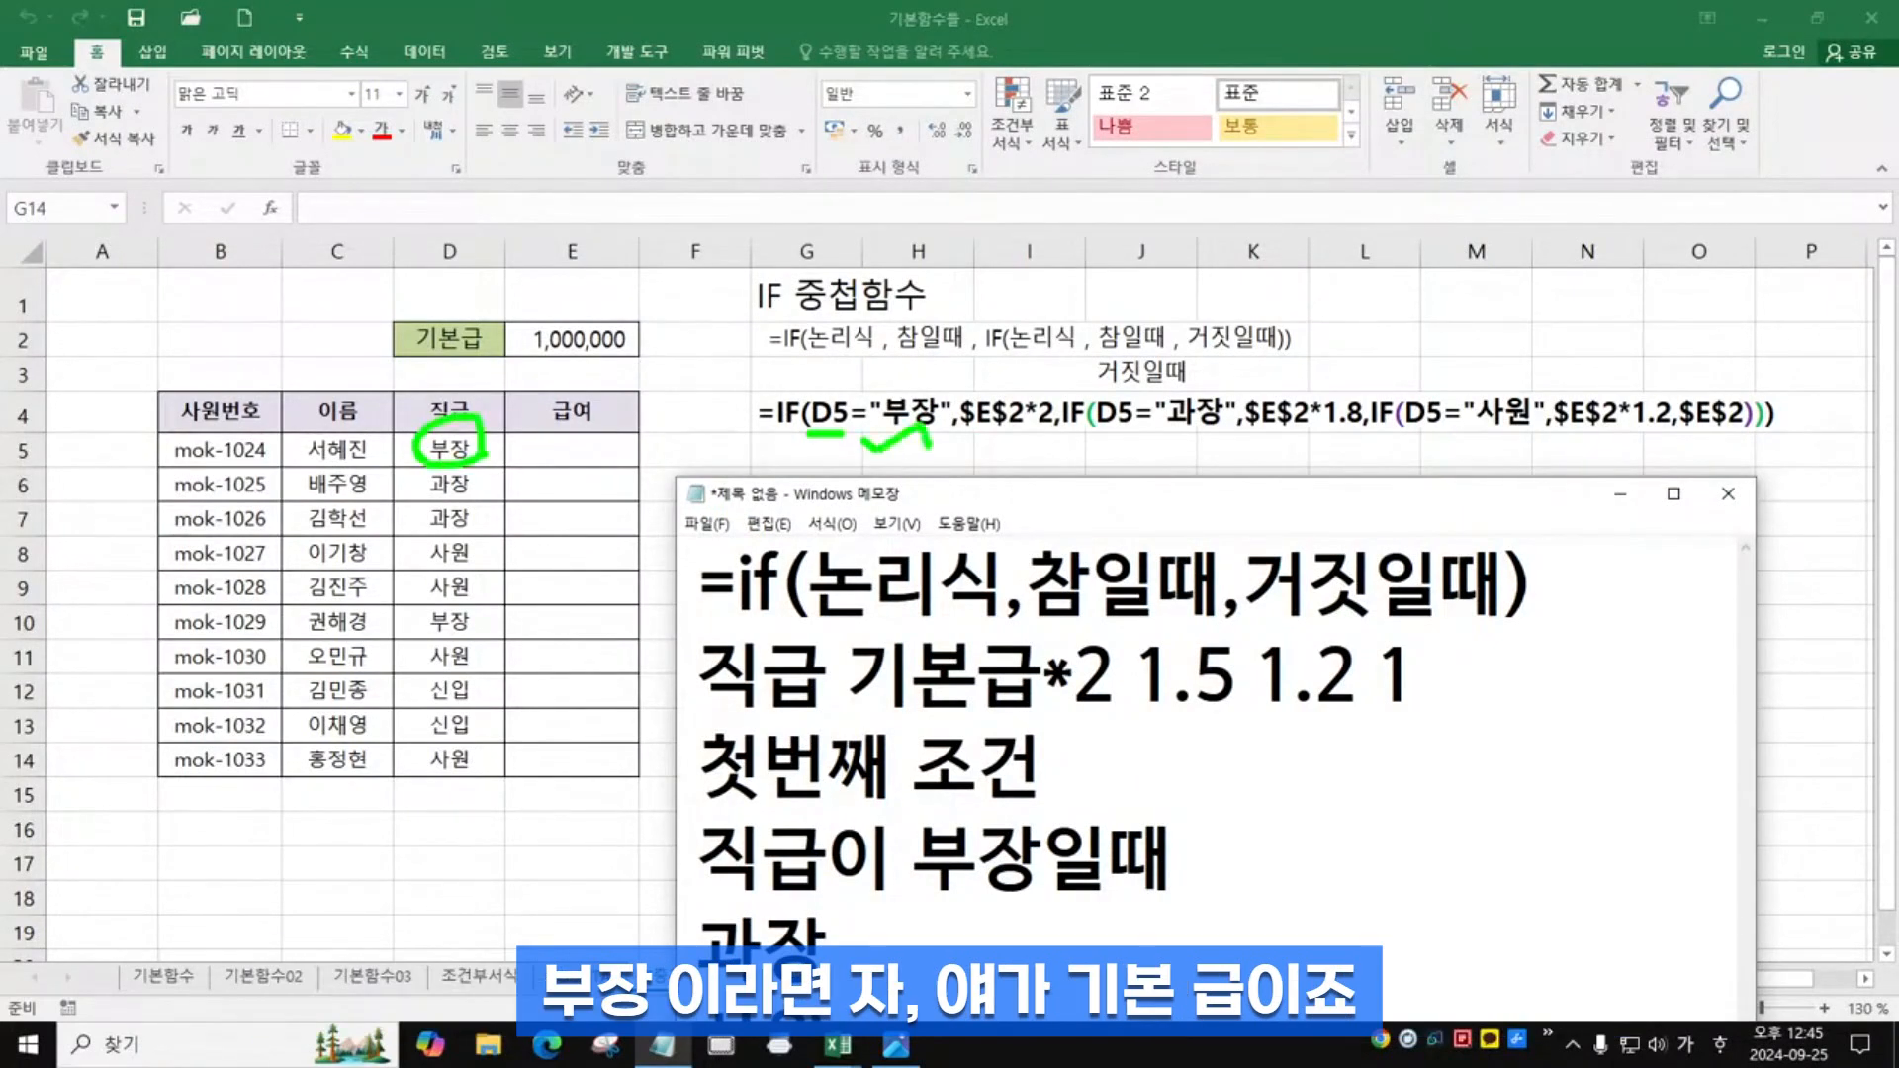
{"action": "mouse_move", "coordinate": [629, 356]}
{"action": "left_mouse_down"}
{"action": "mouse_move", "coordinate": [588, 378]}
{"action": "mouse_move", "coordinate": [621, 373]}
{"action": "mouse_move", "coordinate": [607, 300]}
{"action": "left_mouse_up"}
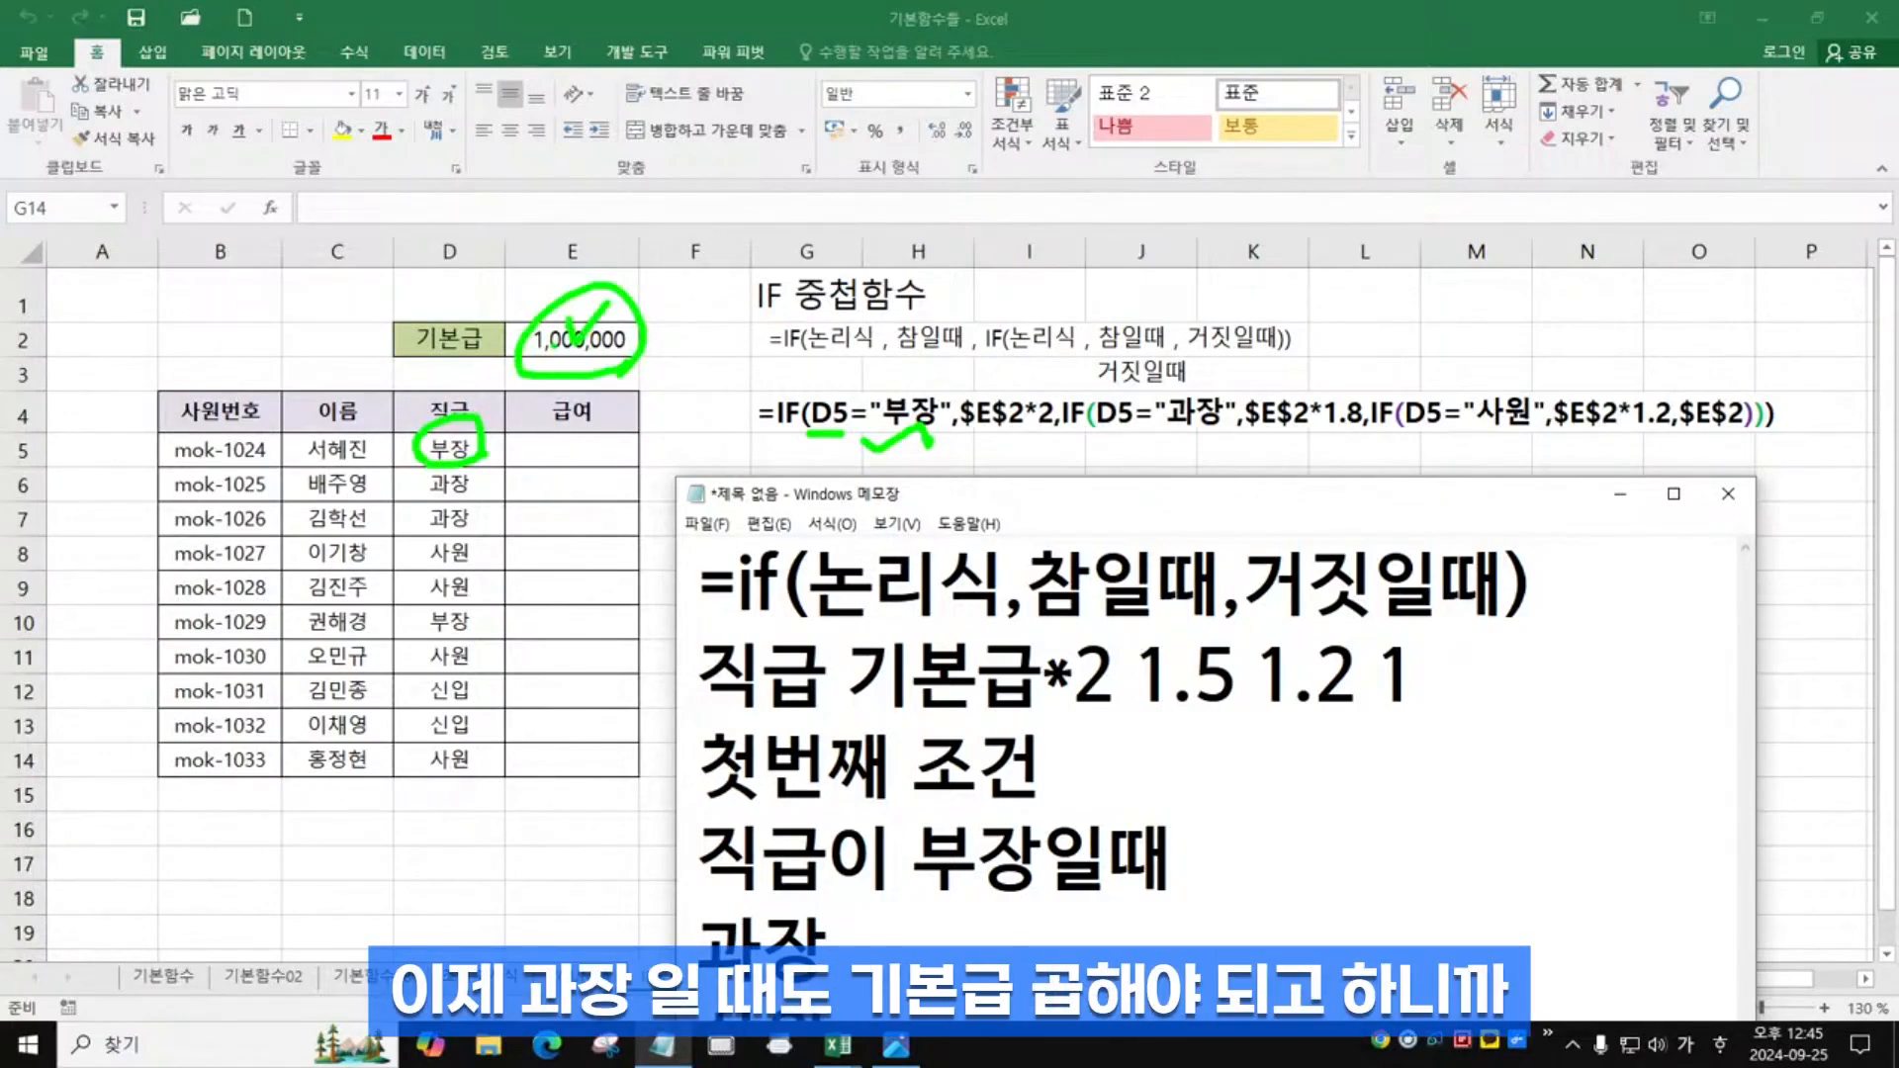
{"action": "left_click_drag", "start_coordinate": [598, 441], "coordinate": [578, 776]}
{"action": "mouse_move", "coordinate": [544, 730]}
{"action": "left_mouse_down"}
{"action": "mouse_move", "coordinate": [579, 810]}
{"action": "mouse_move", "coordinate": [522, 736]}
{"action": "left_mouse_up"}
{"action": "mouse_move", "coordinate": [568, 387]}
{"action": "left_mouse_down"}
{"action": "mouse_move", "coordinate": [530, 295]}
{"action": "mouse_move", "coordinate": [603, 327]}
{"action": "left_mouse_up"}
{"action": "left_click_drag", "start_coordinate": [937, 445], "coordinate": [1009, 447]}
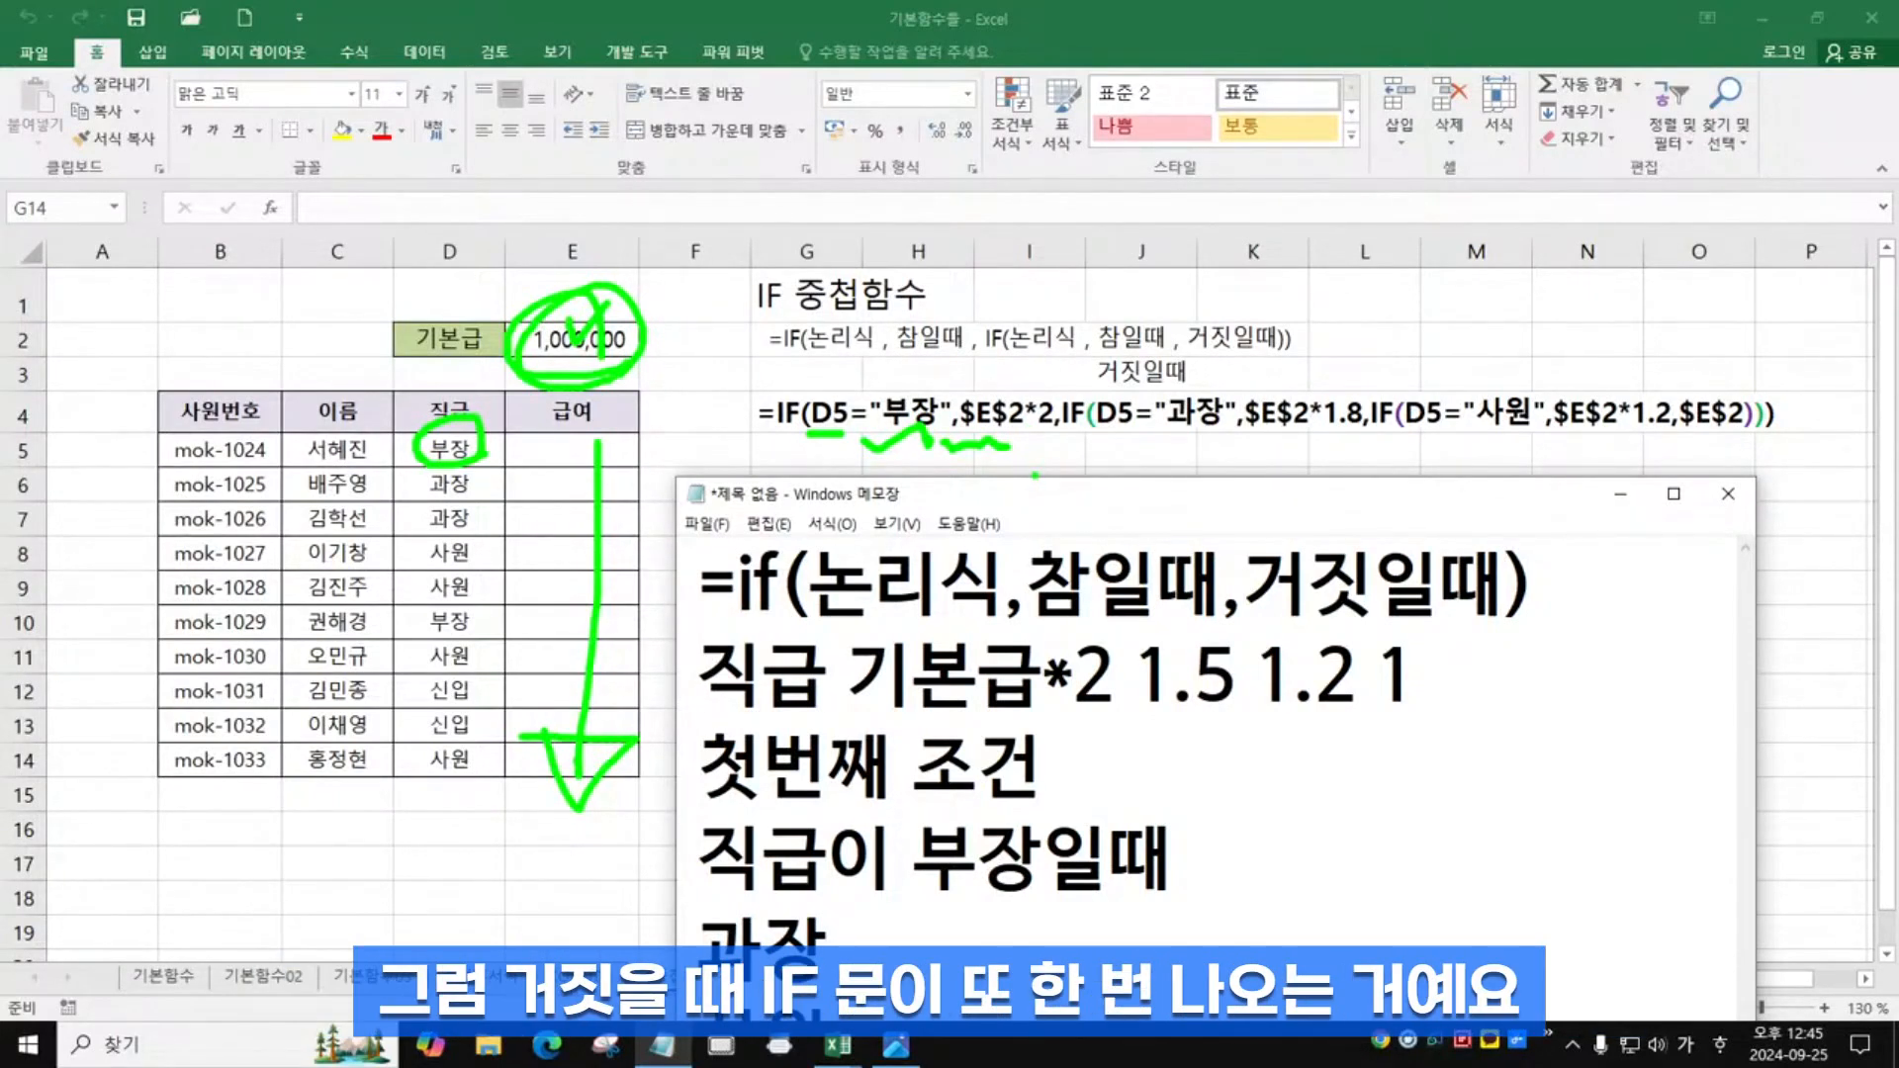
Underline the nested IF parts for 과장 and 사원 in the sample formula
{"action": "left_click_drag", "start_coordinate": [1068, 440], "coordinate": [1101, 449]}
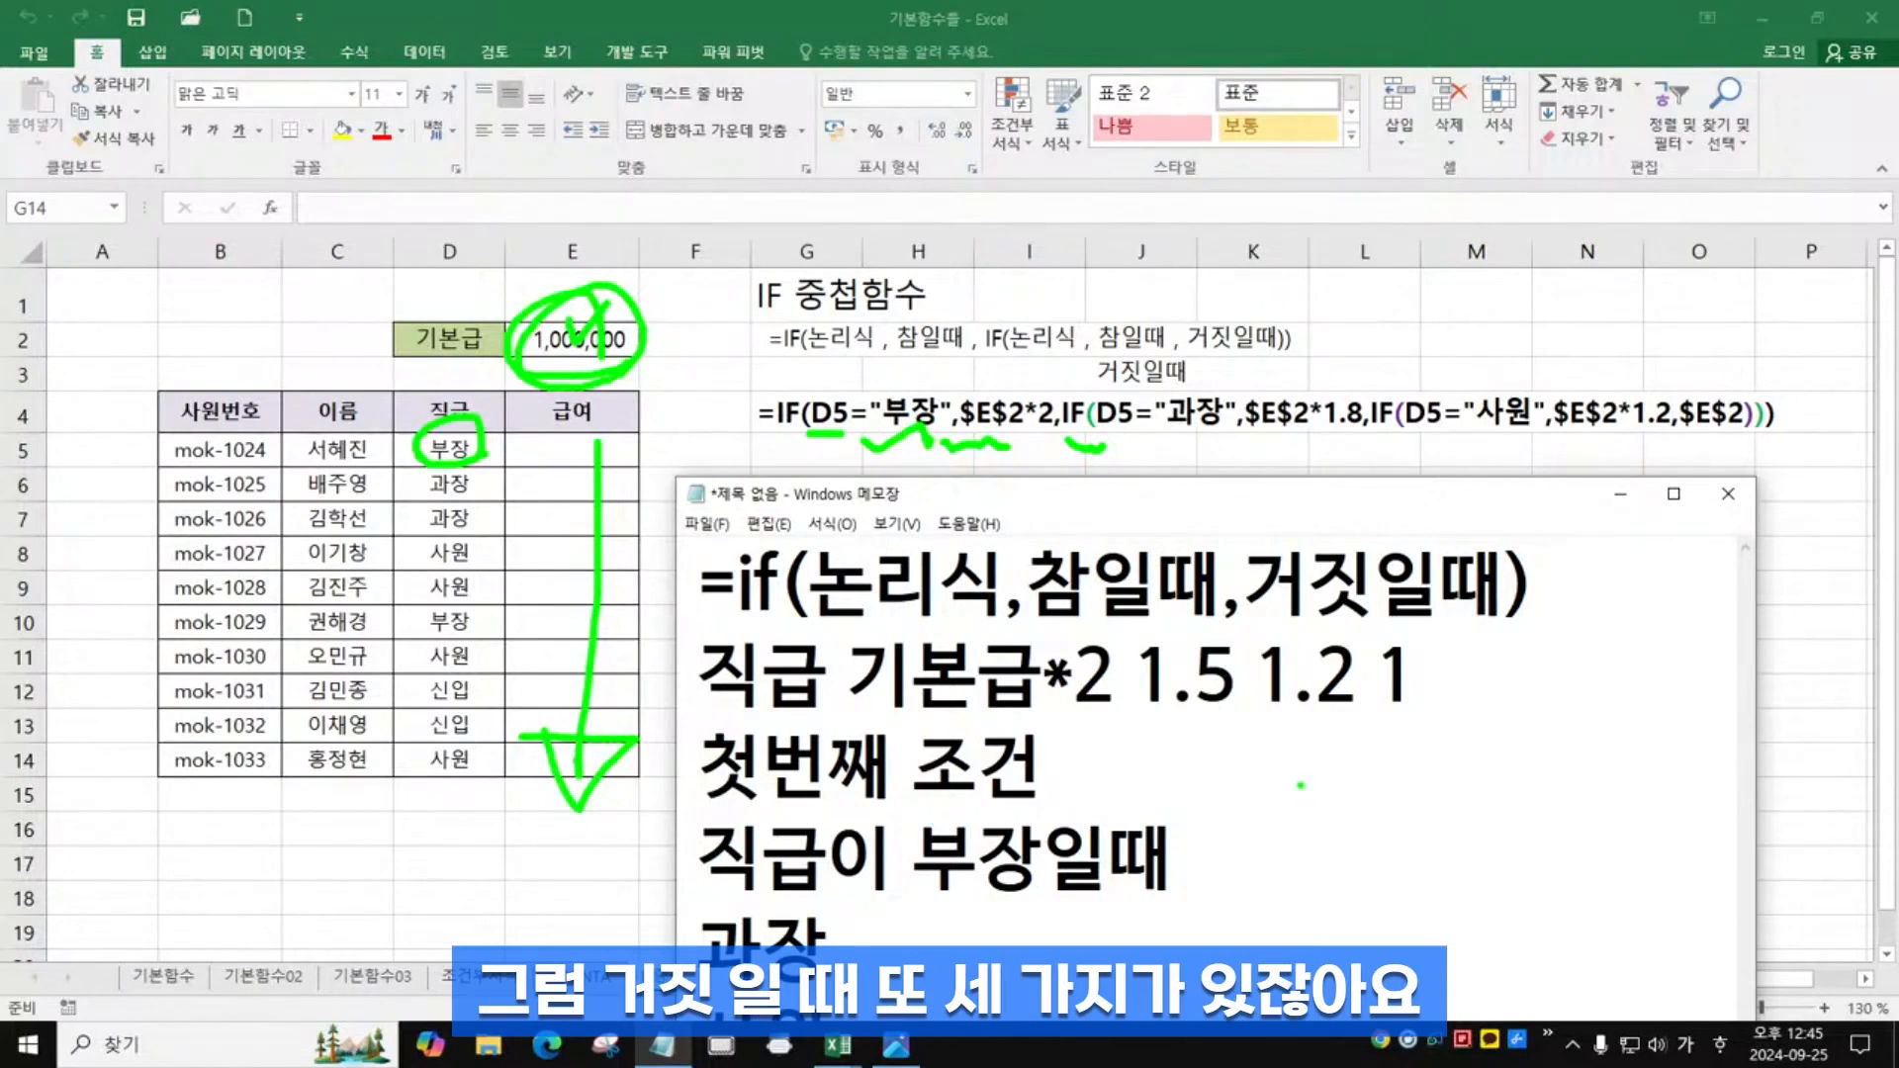
{"action": "mouse_move", "coordinate": [1151, 451]}
{"action": "left_mouse_down"}
{"action": "mouse_move", "coordinate": [1236, 447]}
{"action": "mouse_move", "coordinate": [1232, 469]}
{"action": "mouse_move", "coordinate": [1260, 470]}
{"action": "left_mouse_up"}
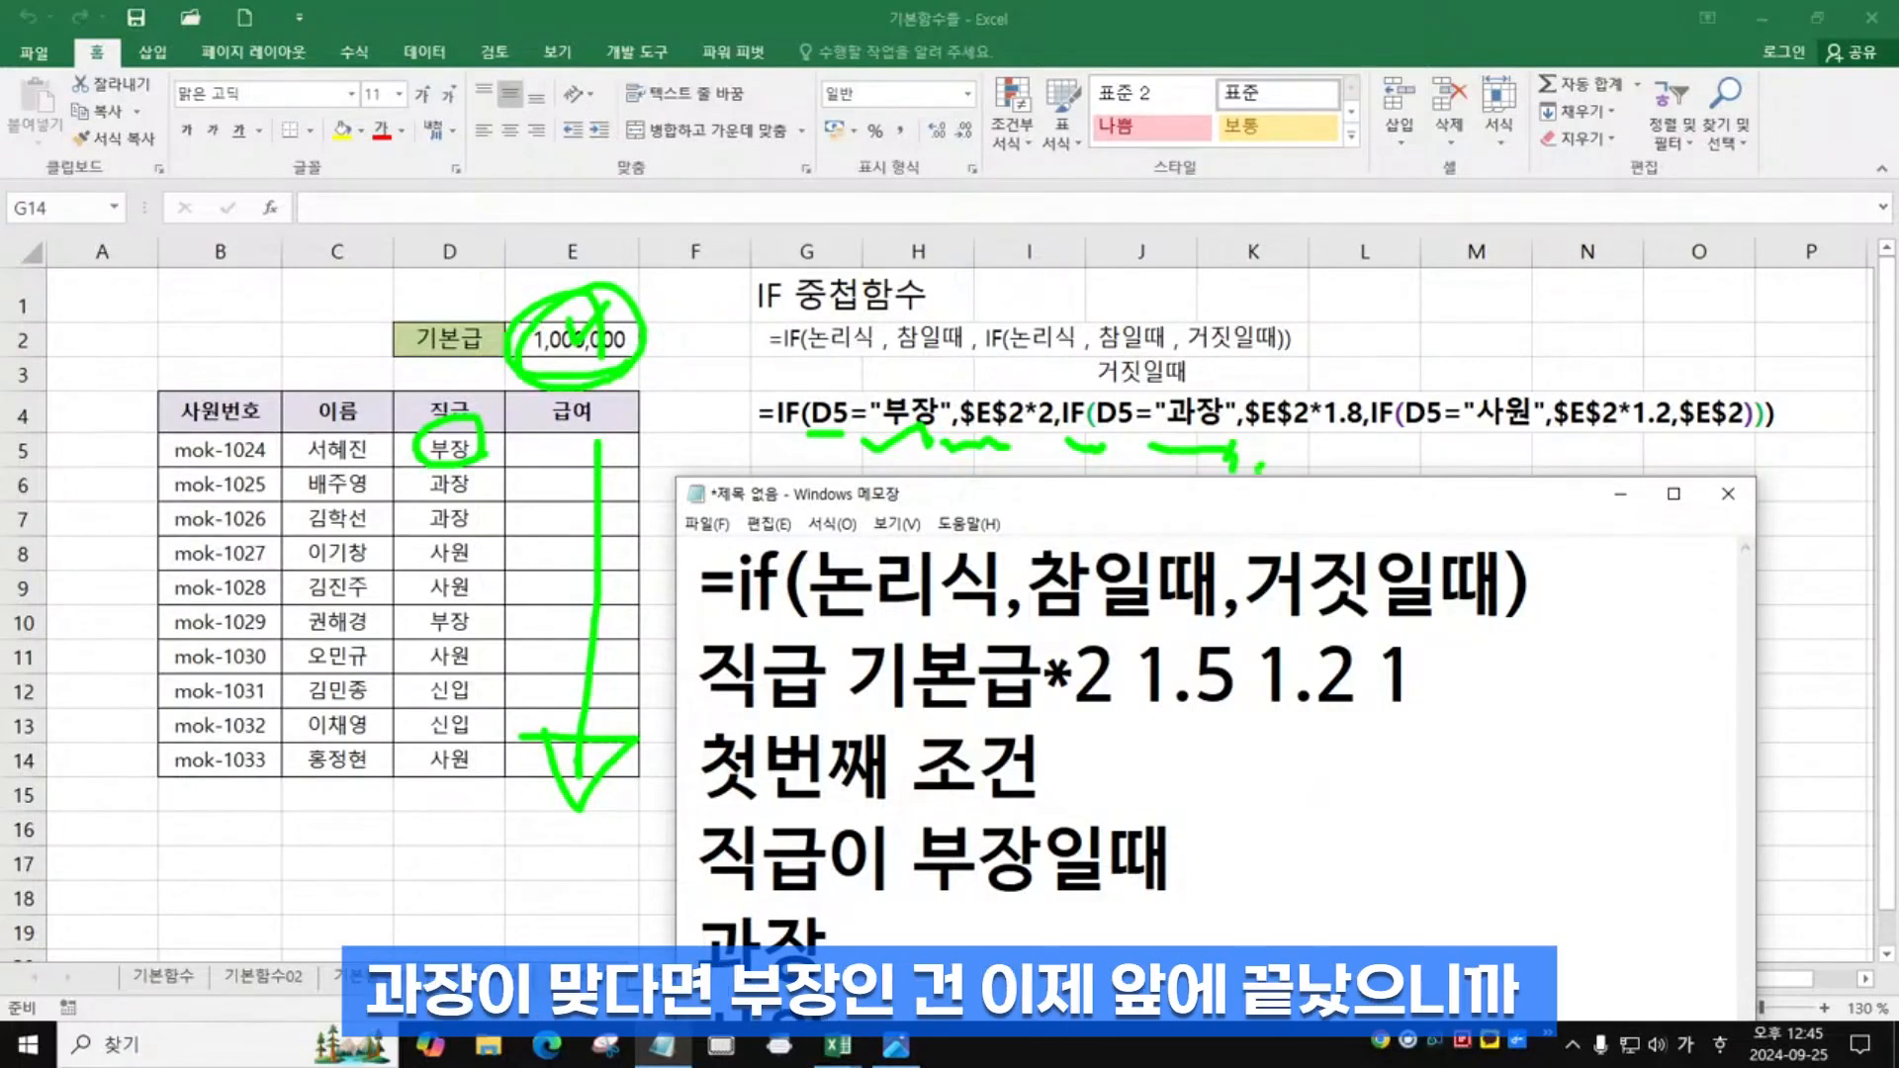
{"action": "left_click_drag", "start_coordinate": [1261, 450], "coordinate": [1358, 445]}
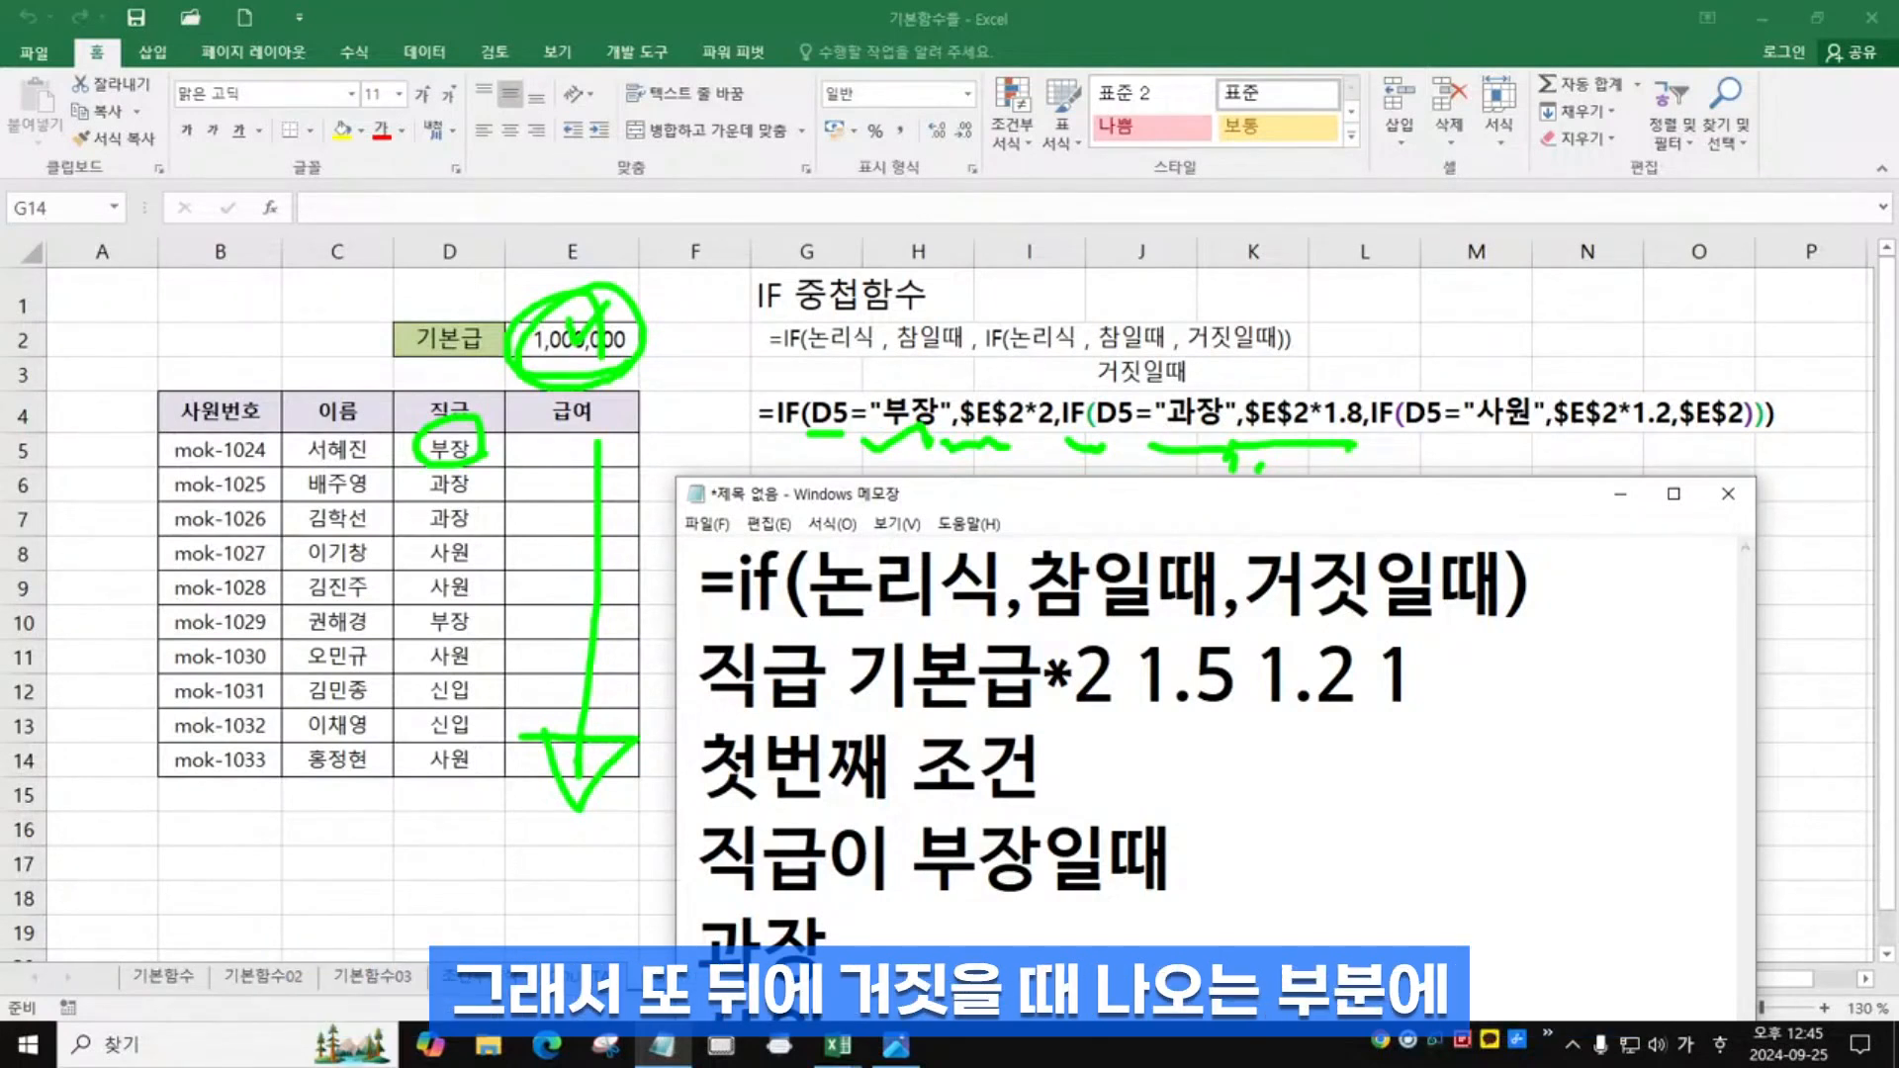
{"action": "left_click_drag", "start_coordinate": [1372, 445], "coordinate": [1401, 448]}
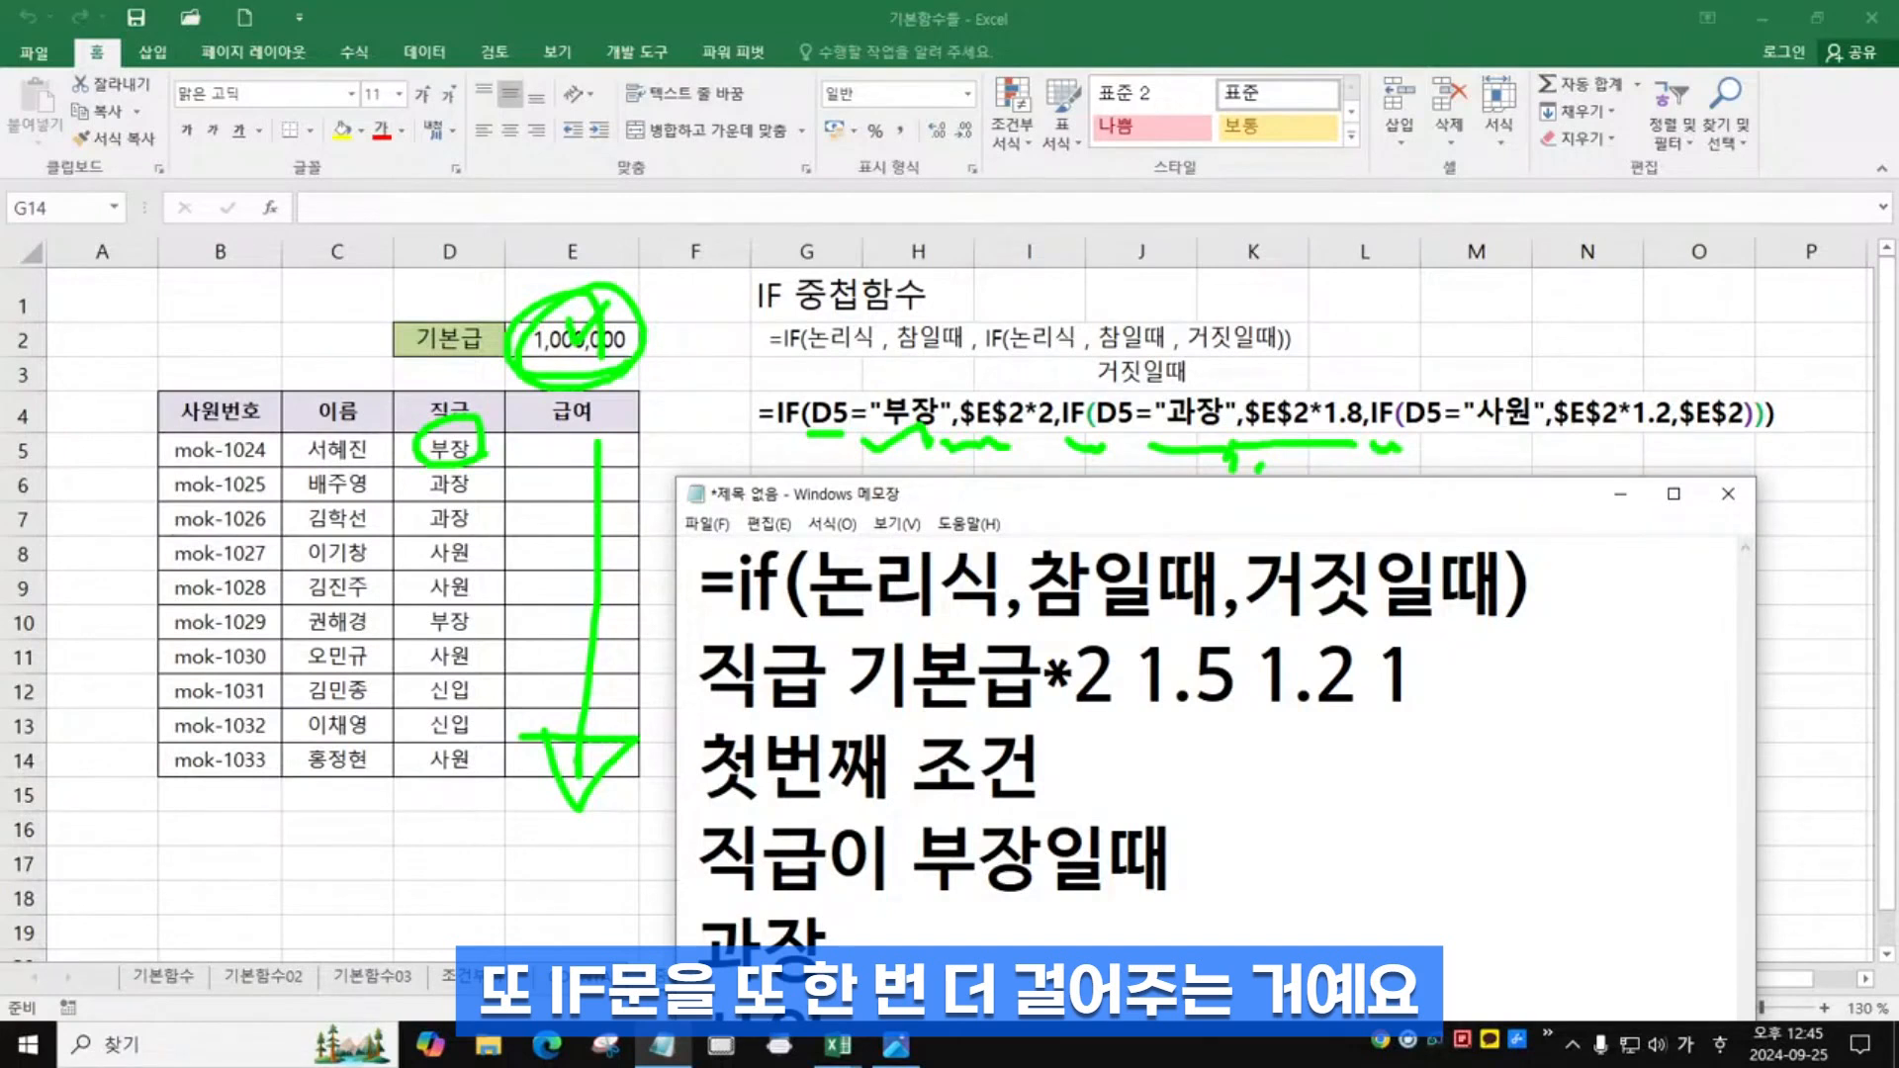
{"action": "left_click_drag", "start_coordinate": [1407, 451], "coordinate": [1672, 443]}
{"action": "left_click", "coordinate": [1580, 442]}
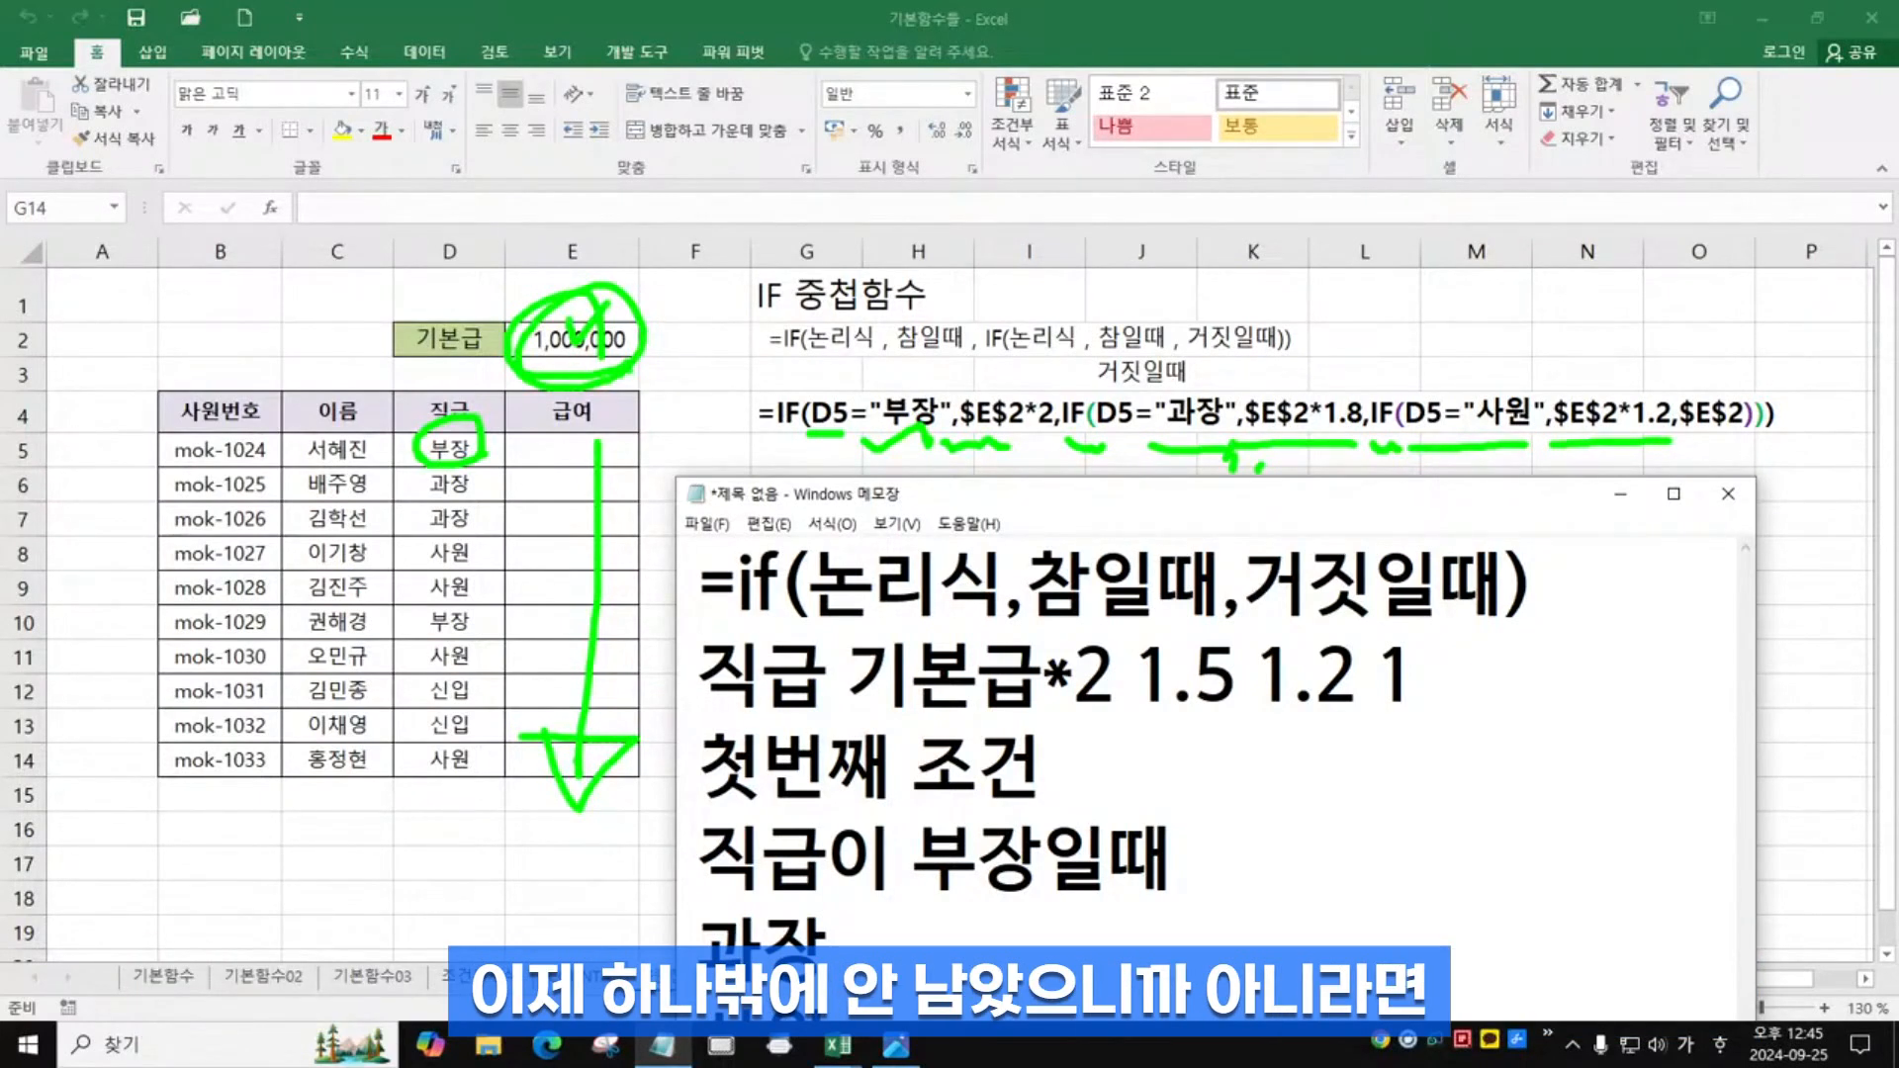
Mark the base pay and the formula's final $E$2, sketch an additional nested IF beside it, and clear all marks
{"action": "mouse_move", "coordinate": [654, 366]}
{"action": "left_mouse_down"}
{"action": "mouse_move", "coordinate": [542, 383]}
{"action": "mouse_move", "coordinate": [625, 348]}
{"action": "left_mouse_up"}
{"action": "left_click_drag", "start_coordinate": [1672, 443], "coordinate": [1787, 427]}
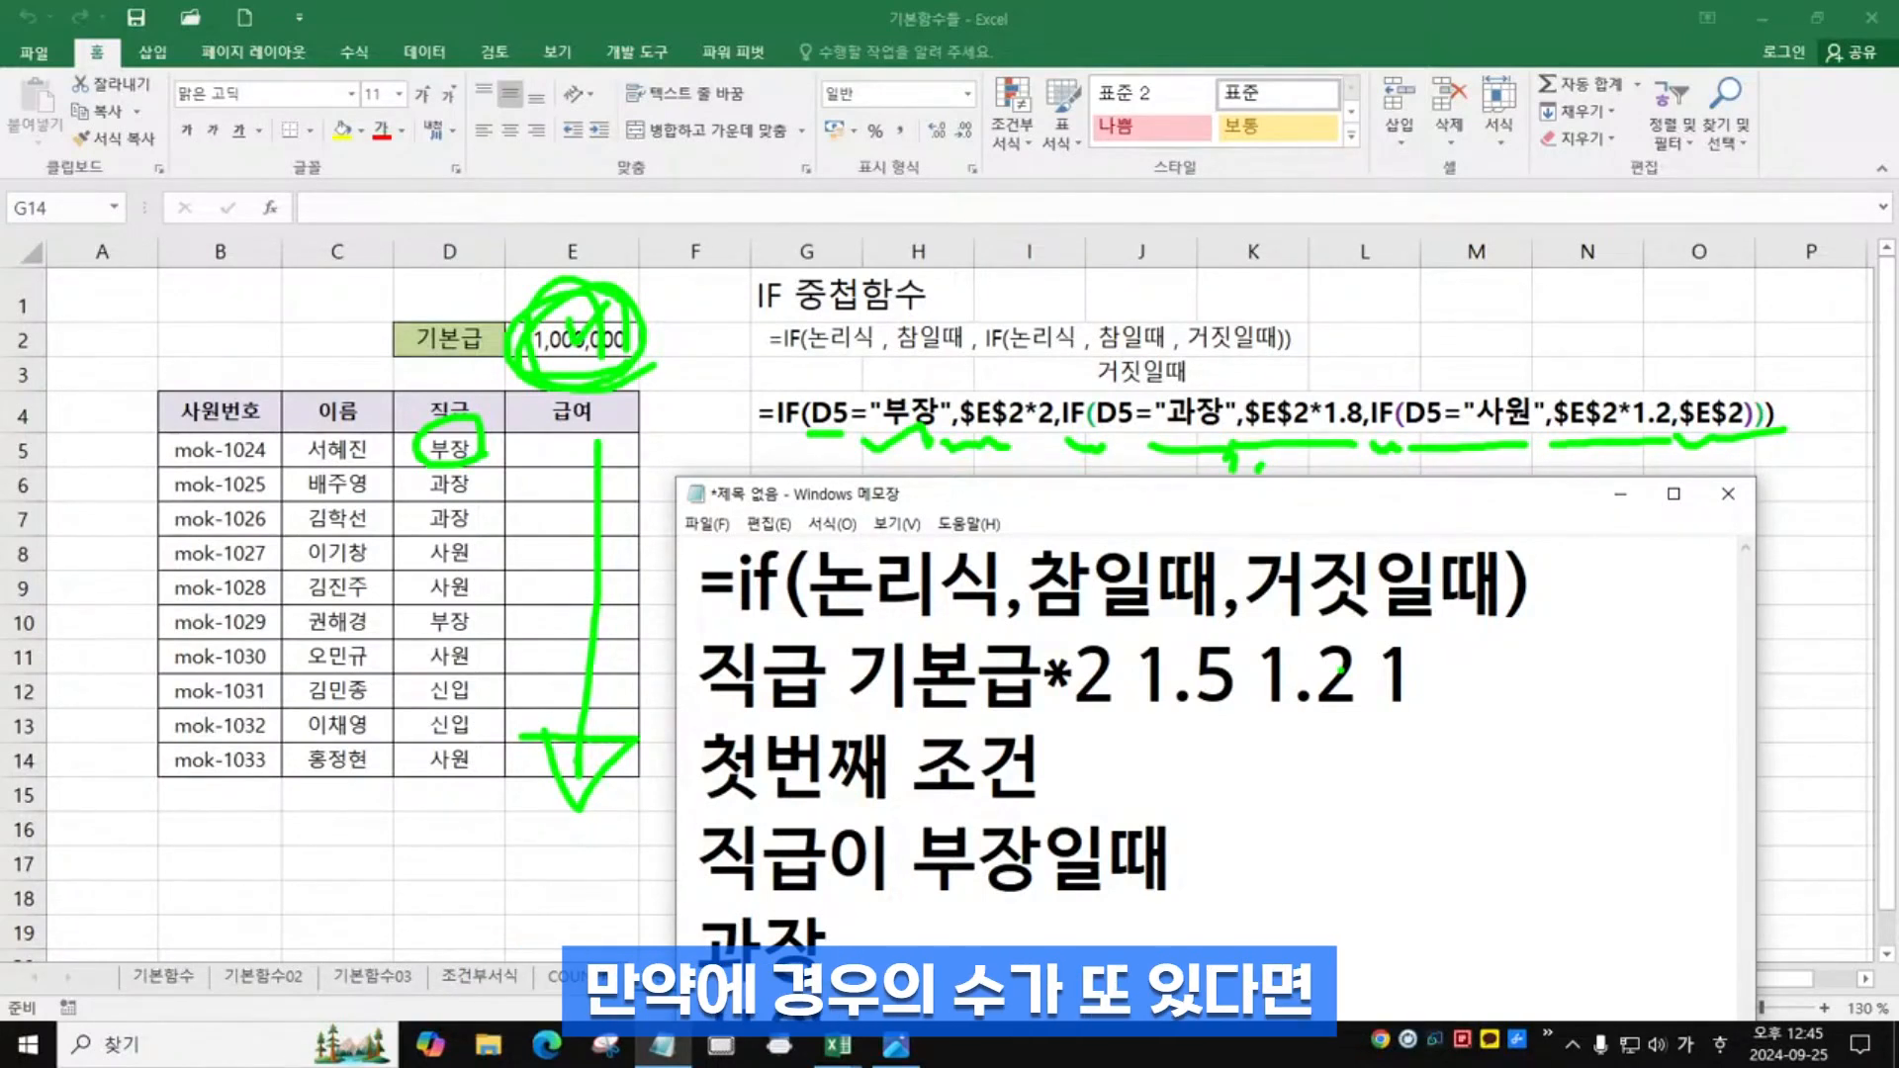
{"action": "mouse_move", "coordinate": [1710, 451]}
{"action": "left_mouse_down"}
{"action": "mouse_move", "coordinate": [1703, 493]}
{"action": "mouse_move", "coordinate": [1761, 472]}
{"action": "mouse_move", "coordinate": [1824, 518]}
{"action": "left_mouse_up"}
{"action": "left_click_drag", "start_coordinate": [1838, 537], "coordinate": [1836, 552]}
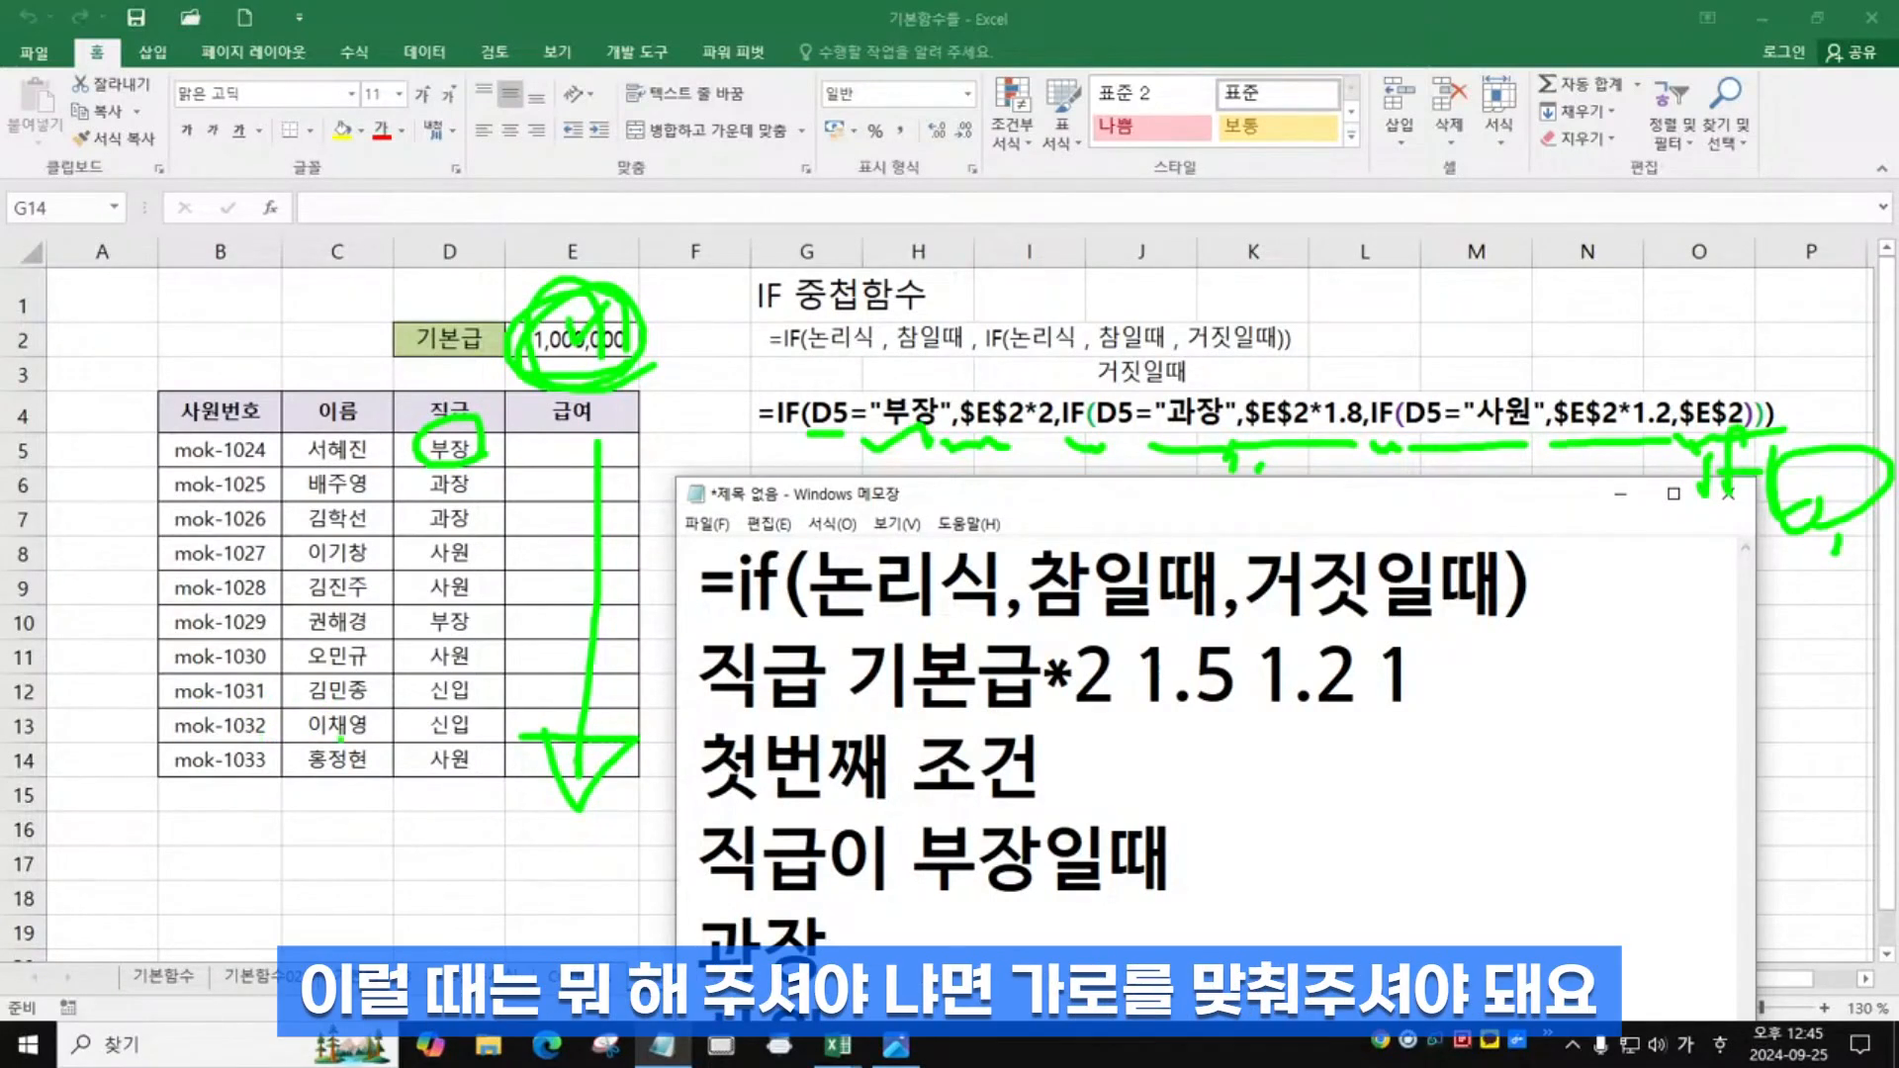
{"action": "key", "text": "Escape"}
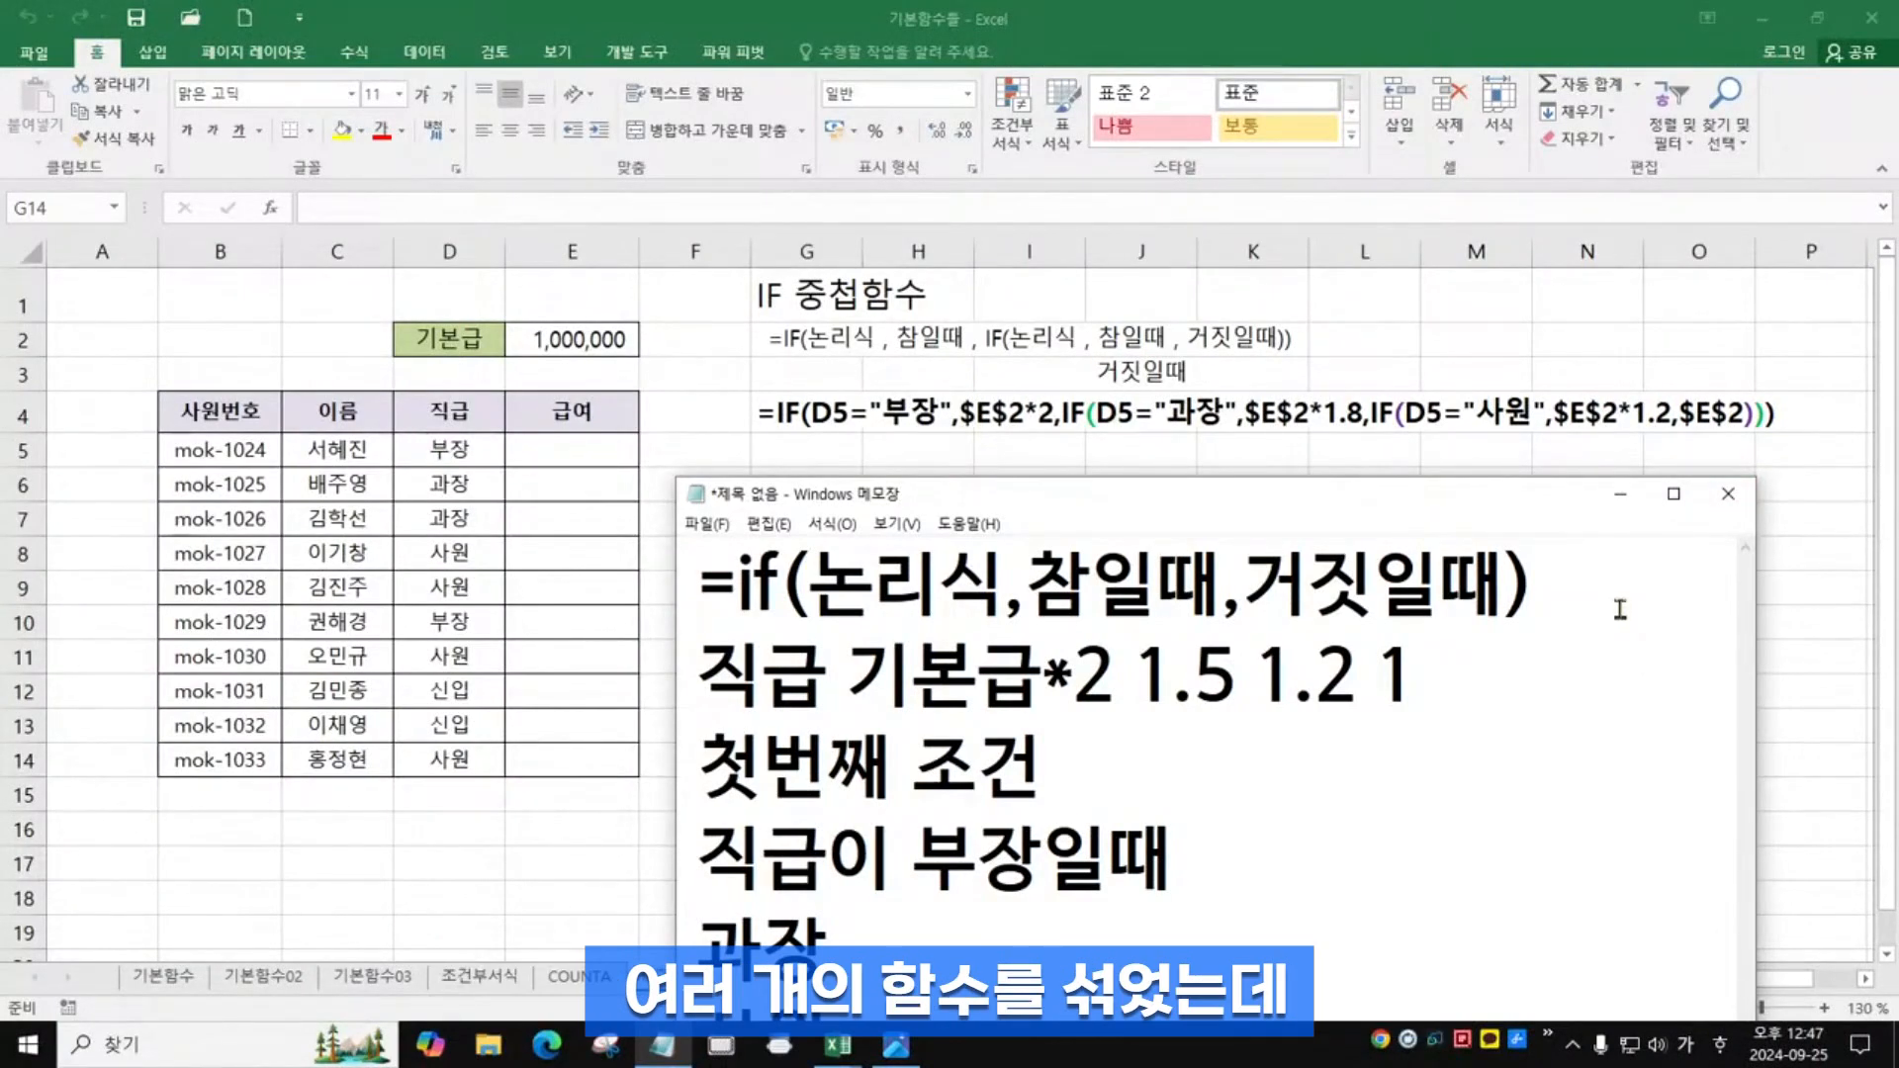
Mark the closing parenthesis and the opening IF of the sample formula, clearing the marks each time
{"action": "left_click_drag", "start_coordinate": [1785, 404], "coordinate": [1780, 447]}
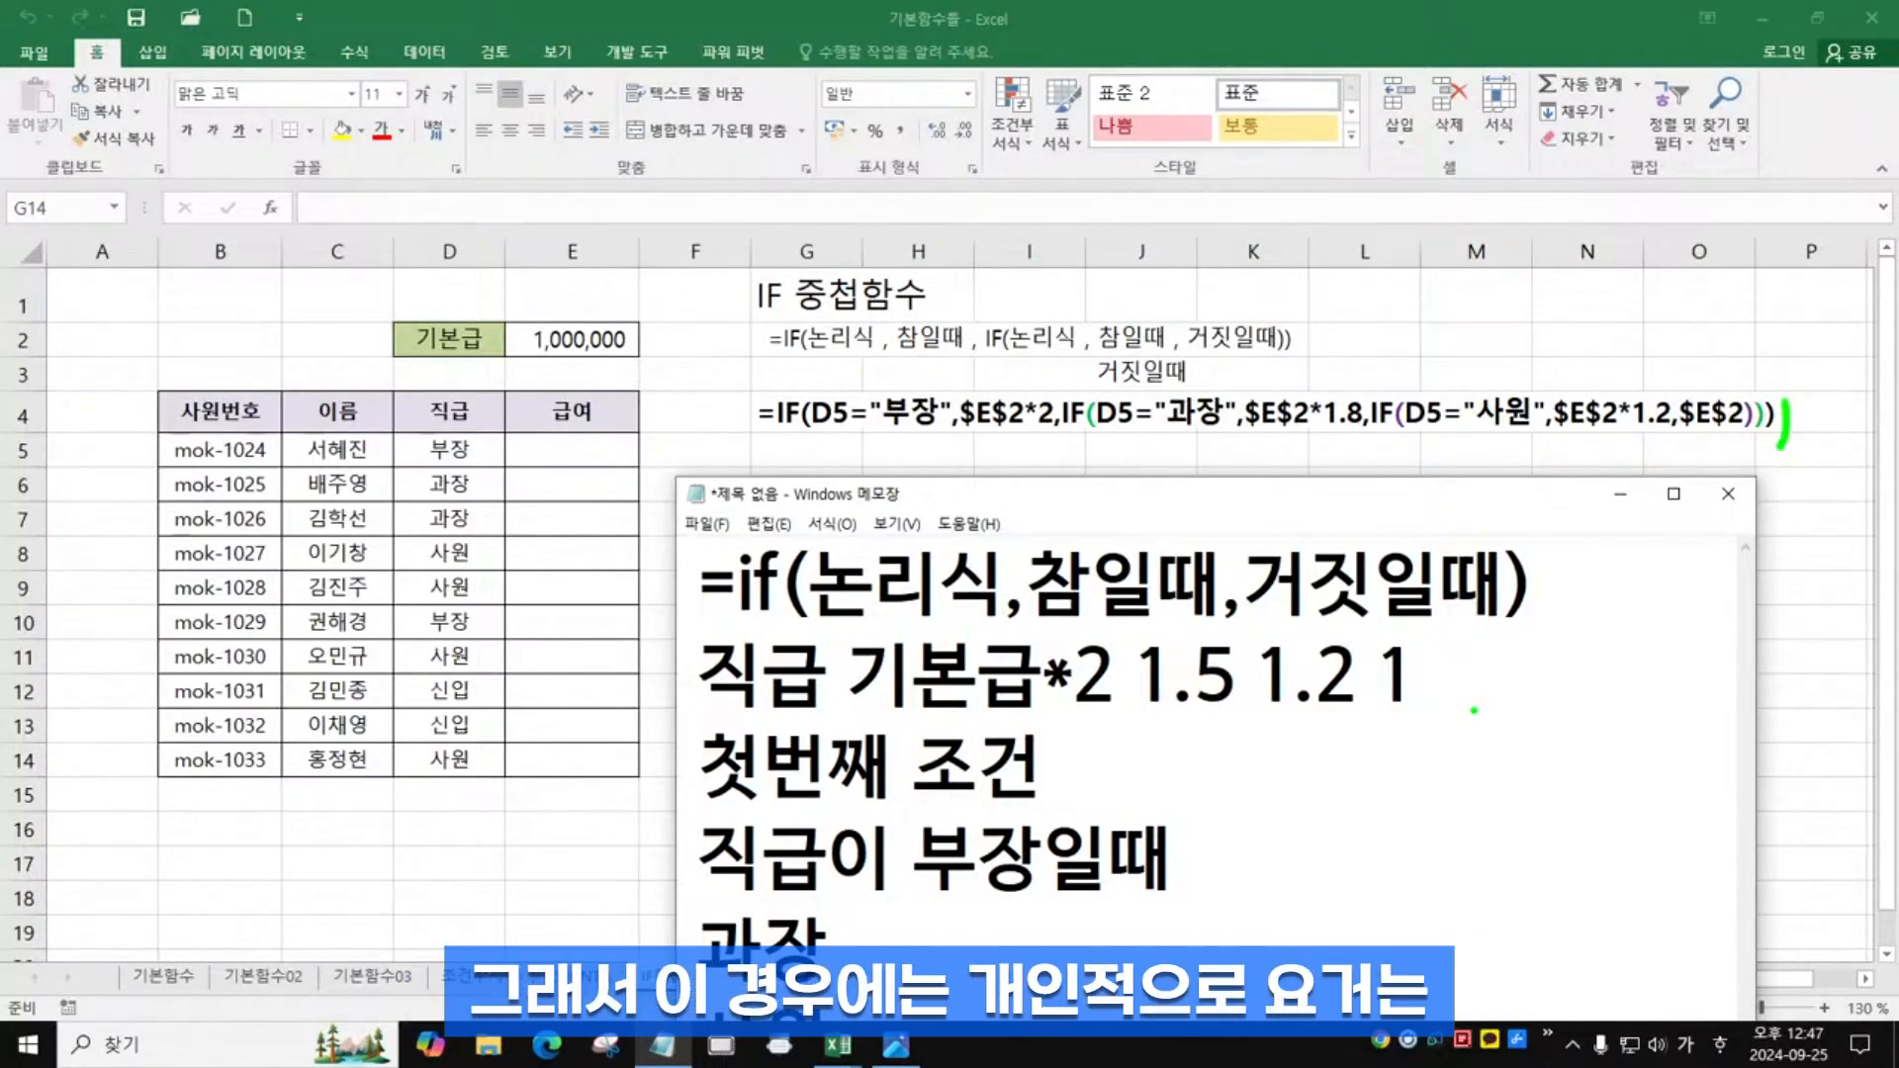
{"action": "key", "text": "Escape"}
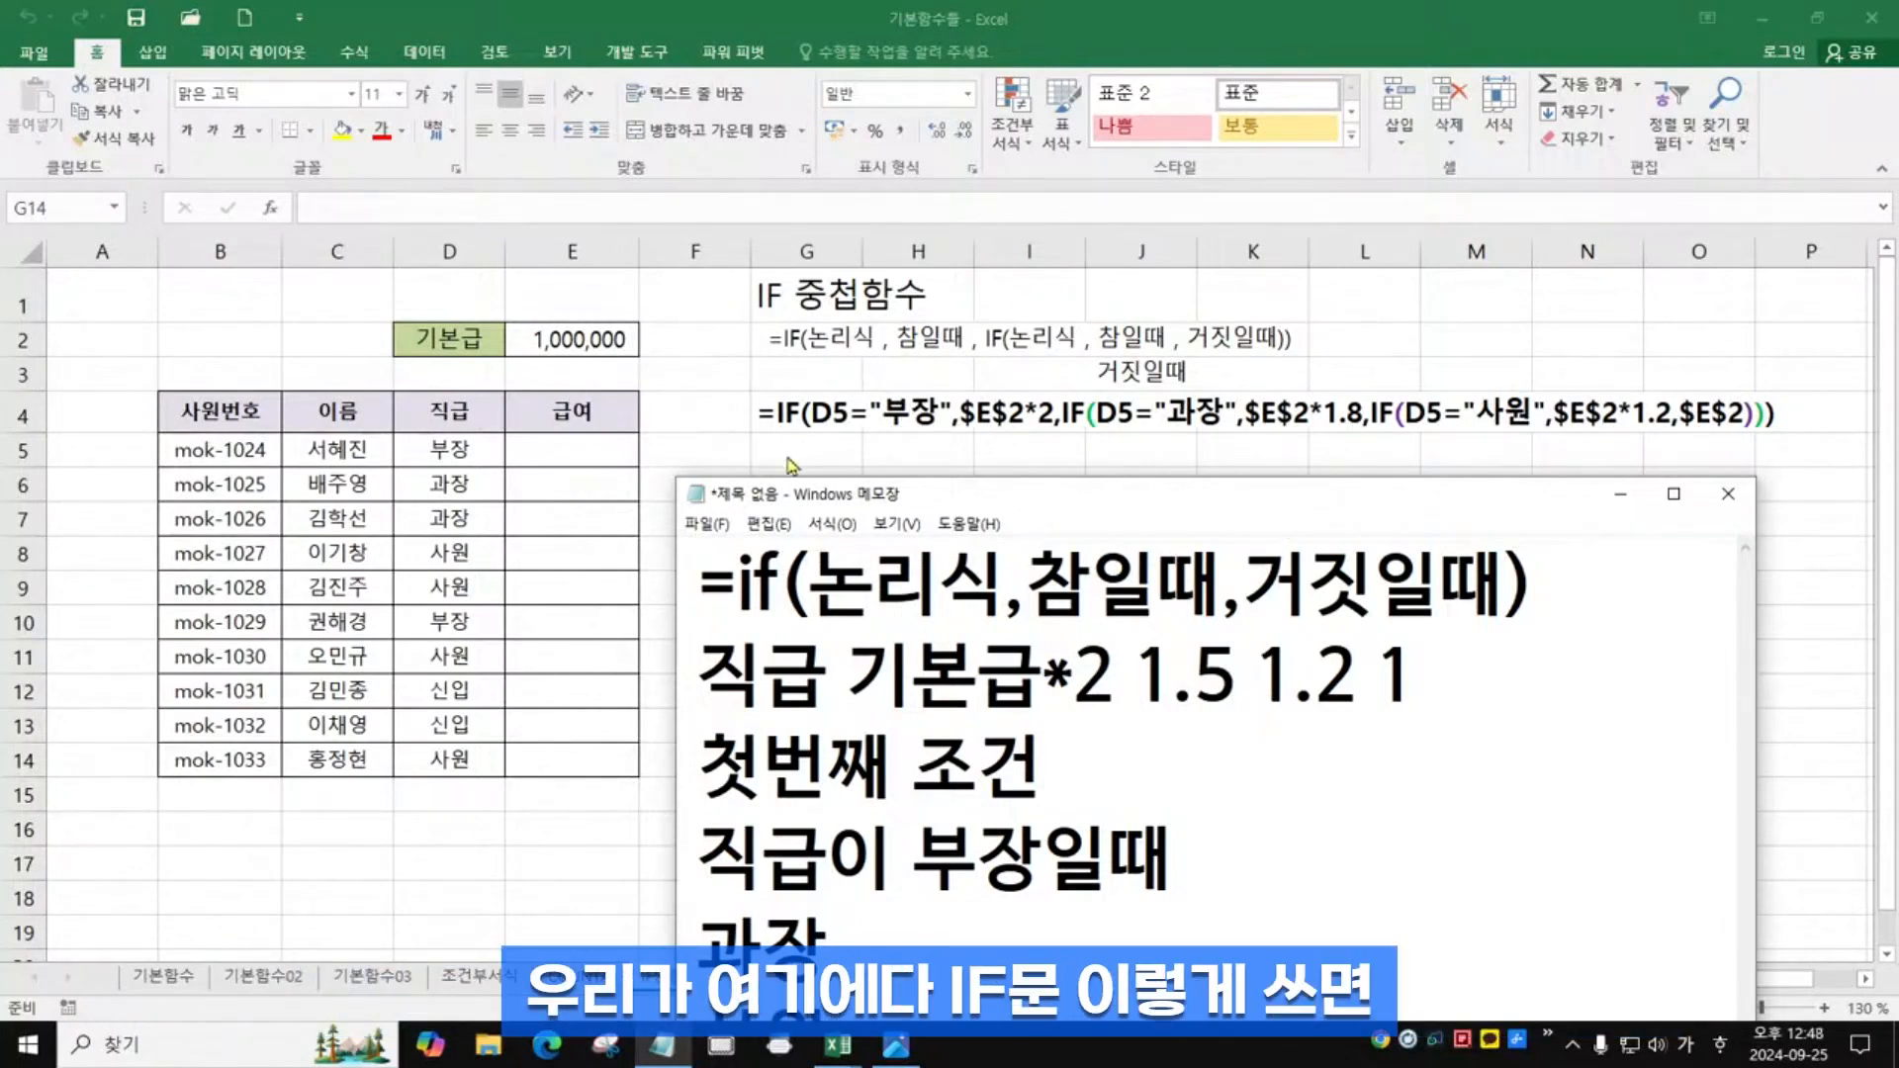
{"action": "left_click_drag", "start_coordinate": [772, 427], "coordinate": [813, 456]}
{"action": "mouse_move", "coordinate": [805, 445]}
{"action": "left_mouse_down"}
{"action": "mouse_move", "coordinate": [822, 445]}
{"action": "mouse_move", "coordinate": [807, 495]}
{"action": "mouse_move", "coordinate": [1029, 529]}
{"action": "mouse_move", "coordinate": [732, 502]}
{"action": "left_mouse_up"}
{"action": "left_click_drag", "start_coordinate": [807, 448], "coordinate": [797, 522]}
{"action": "left_click_drag", "start_coordinate": [831, 425], "coordinate": [822, 499]}
{"action": "key", "text": "Escape"}
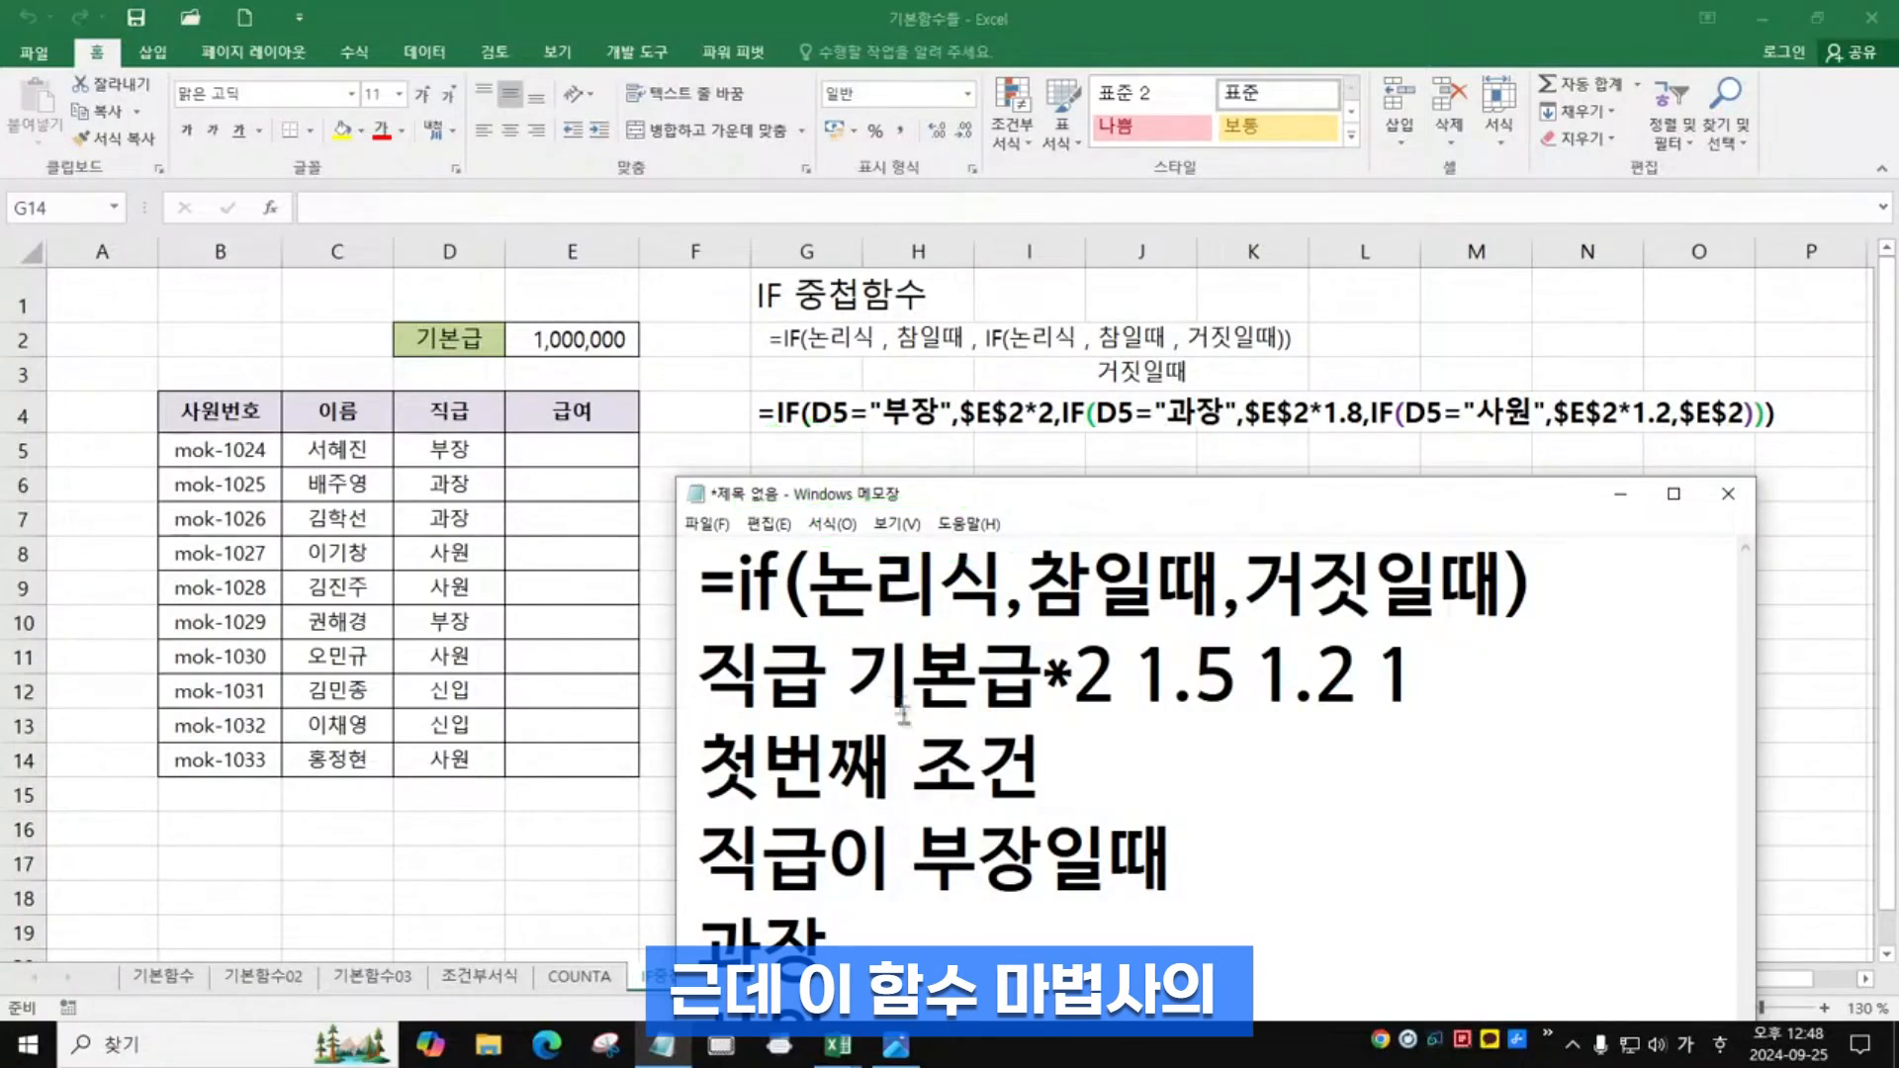
Box the multipliers in the notes, circle 1.5, and box the cell name box on screen
{"action": "left_click_drag", "start_coordinate": [1036, 648], "coordinate": [1365, 716]}
{"action": "mouse_move", "coordinate": [1184, 653]}
{"action": "left_mouse_down"}
{"action": "mouse_move", "coordinate": [1177, 713]}
{"action": "mouse_move", "coordinate": [1172, 655]}
{"action": "left_mouse_up"}
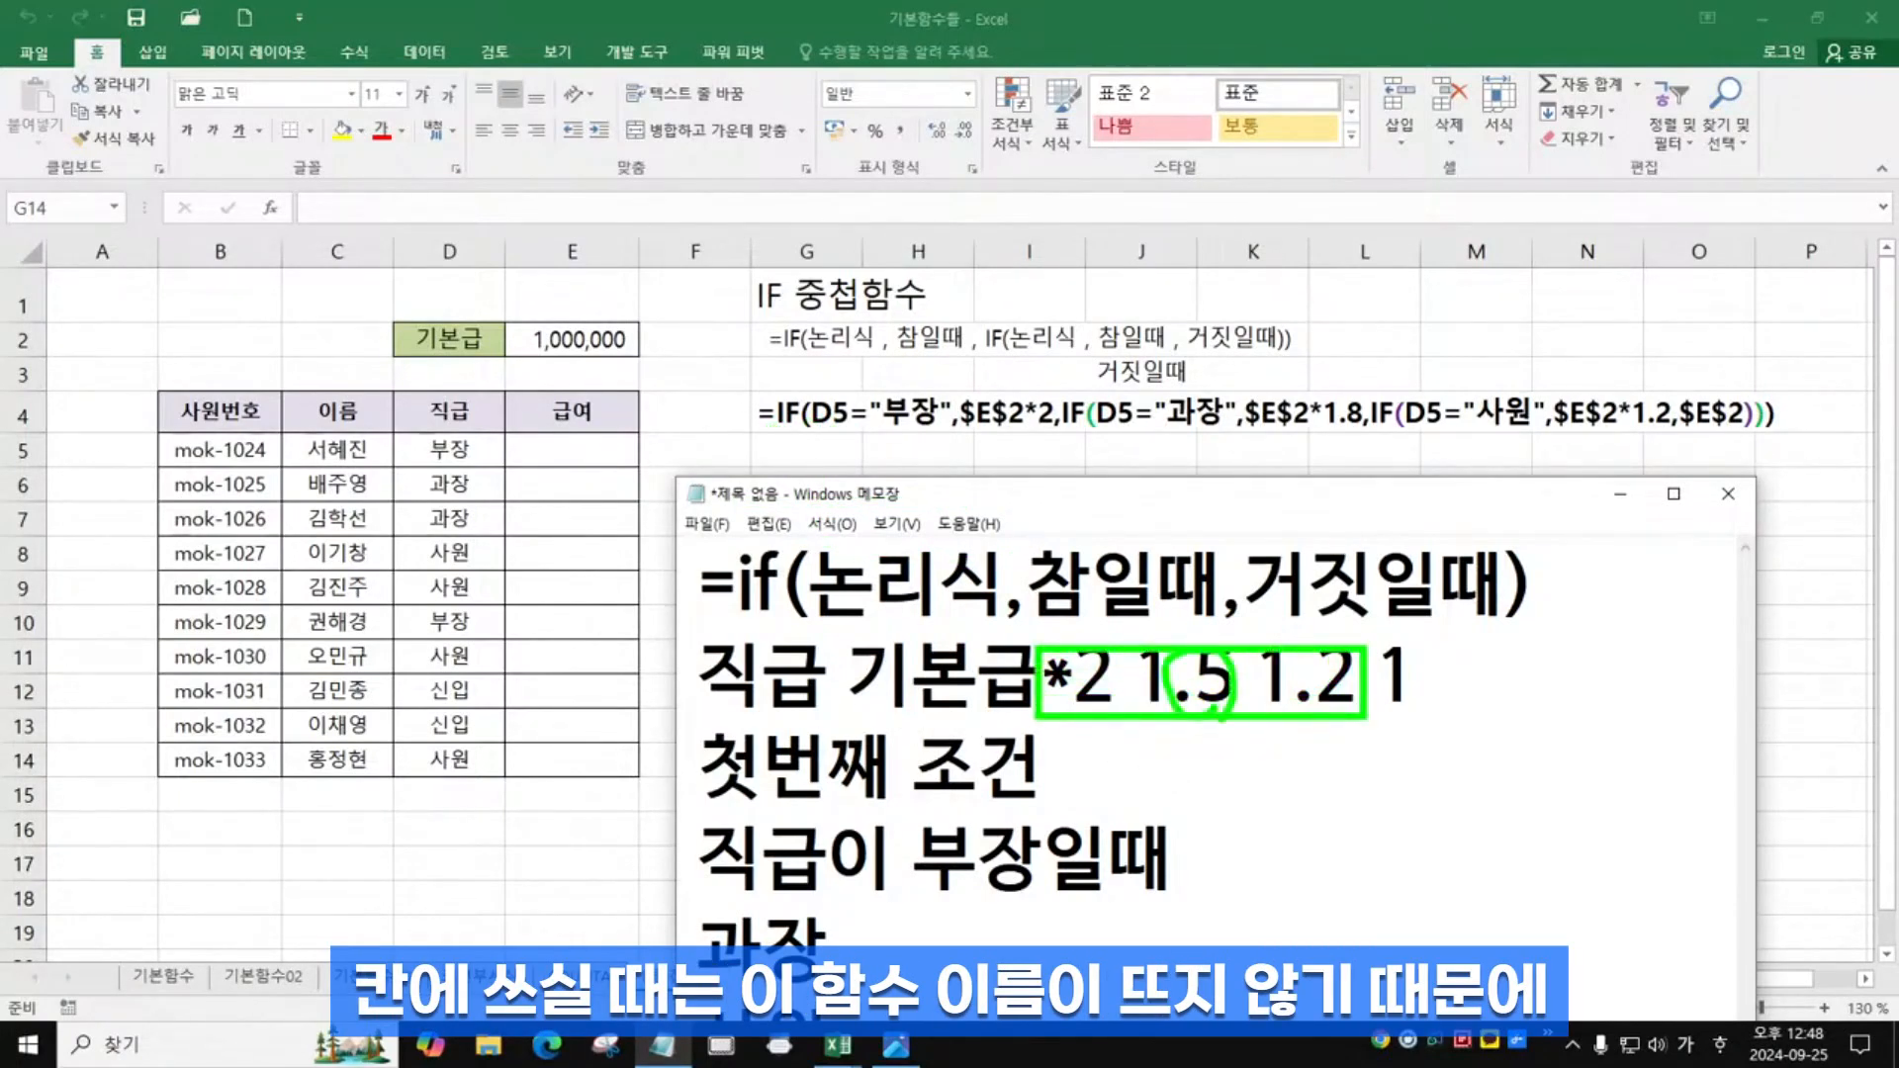
{"action": "left_click", "coordinate": [1114, 690]}
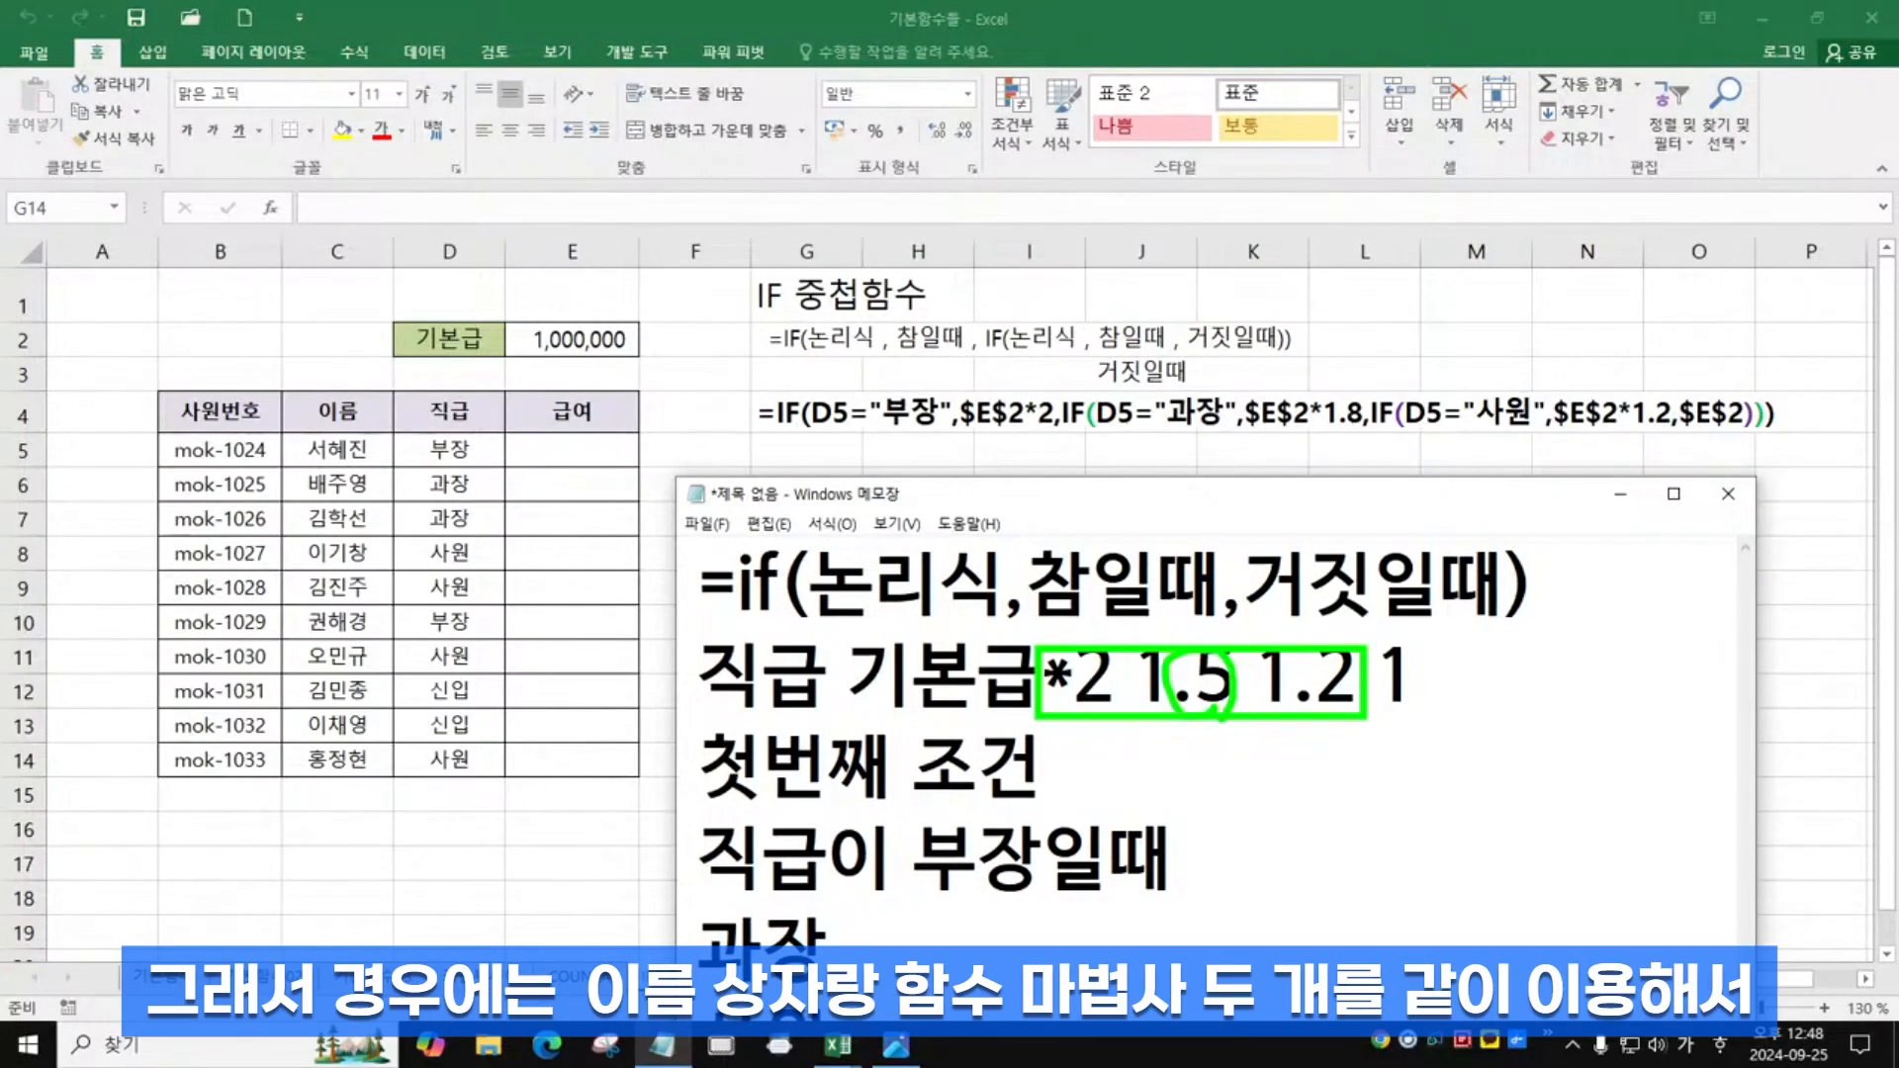
{"action": "mouse_move", "coordinate": [77, 225]}
{"action": "left_mouse_down"}
{"action": "mouse_move", "coordinate": [4, 243]}
{"action": "mouse_move", "coordinate": [137, 244]}
{"action": "mouse_move", "coordinate": [79, 181]}
{"action": "left_mouse_up"}
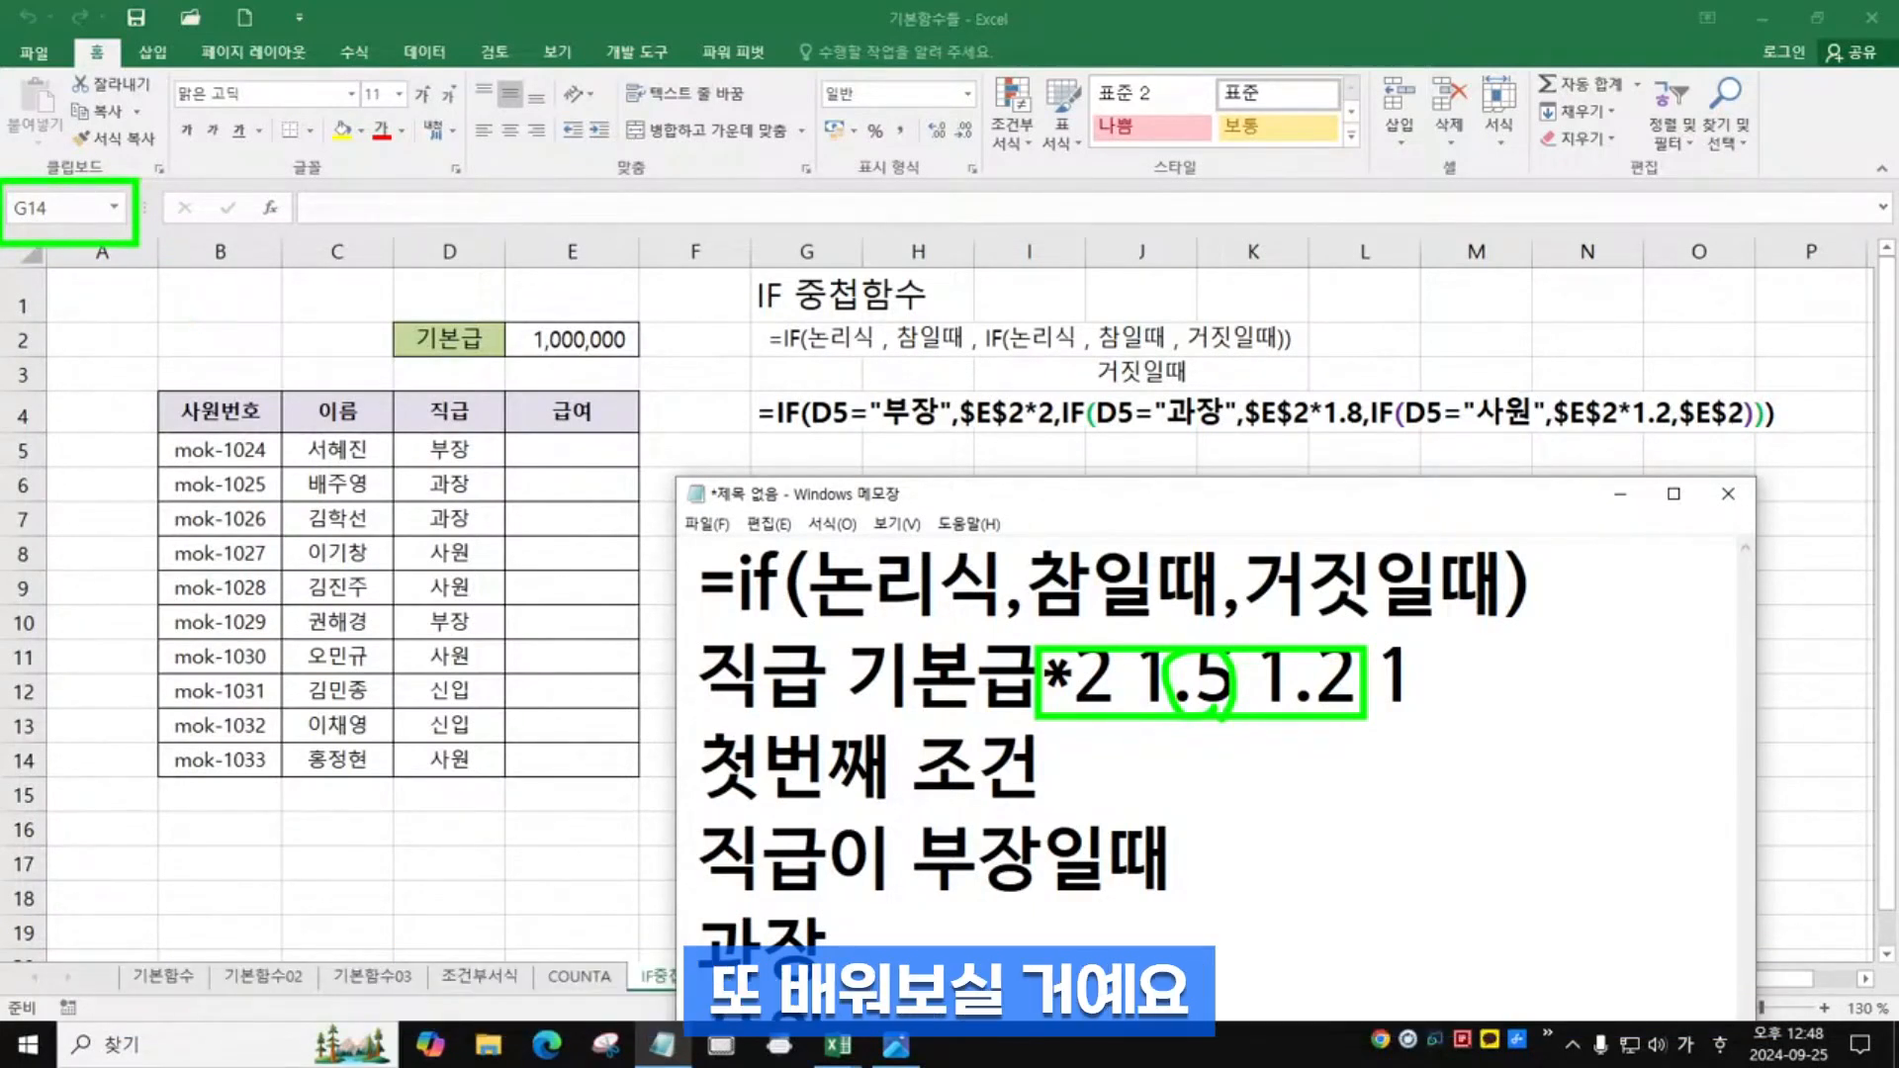
Switch to the Excel worksheet and enlarge the employee pay table to 160% zoom
{"action": "left_click", "coordinate": [550, 458]}
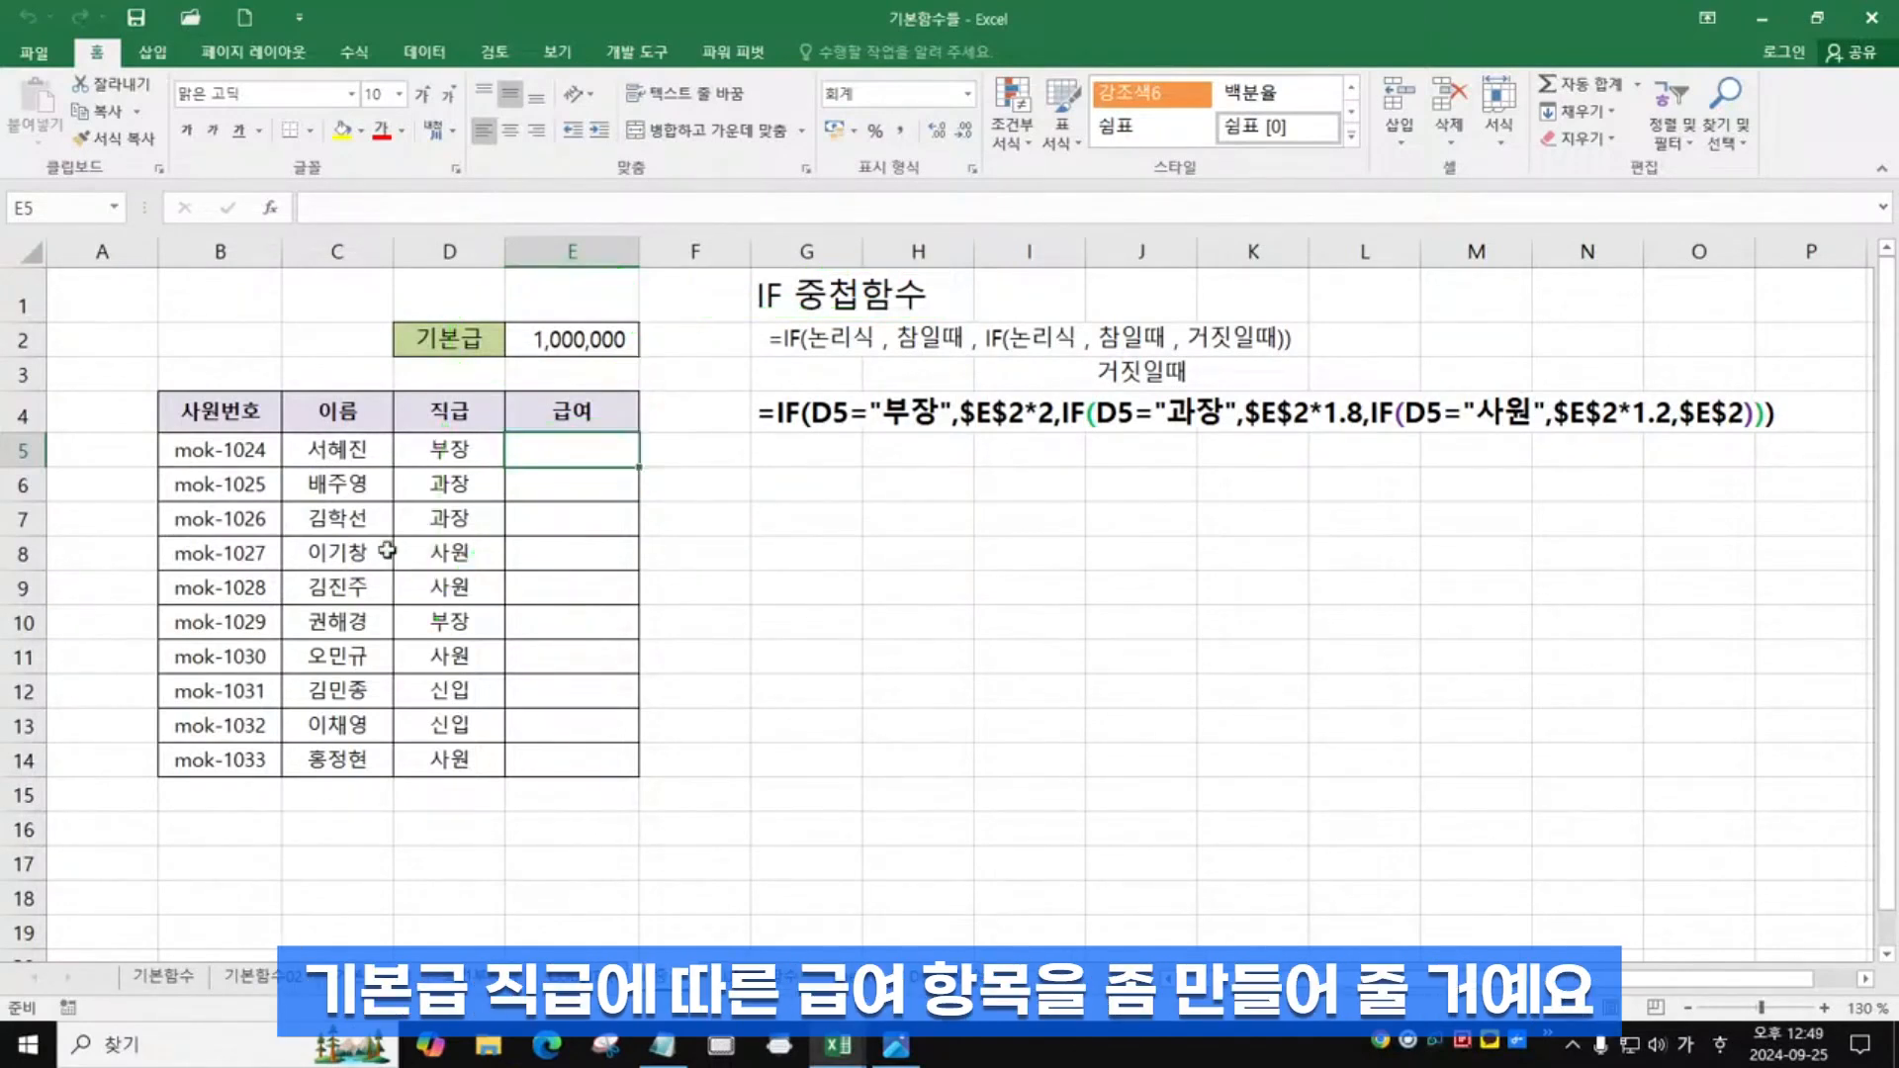
{"action": "left_click", "coordinate": [915, 553]}
{"action": "scroll", "coordinate": [524, 555], "scroll_direction": "up", "scroll_amount": 3}
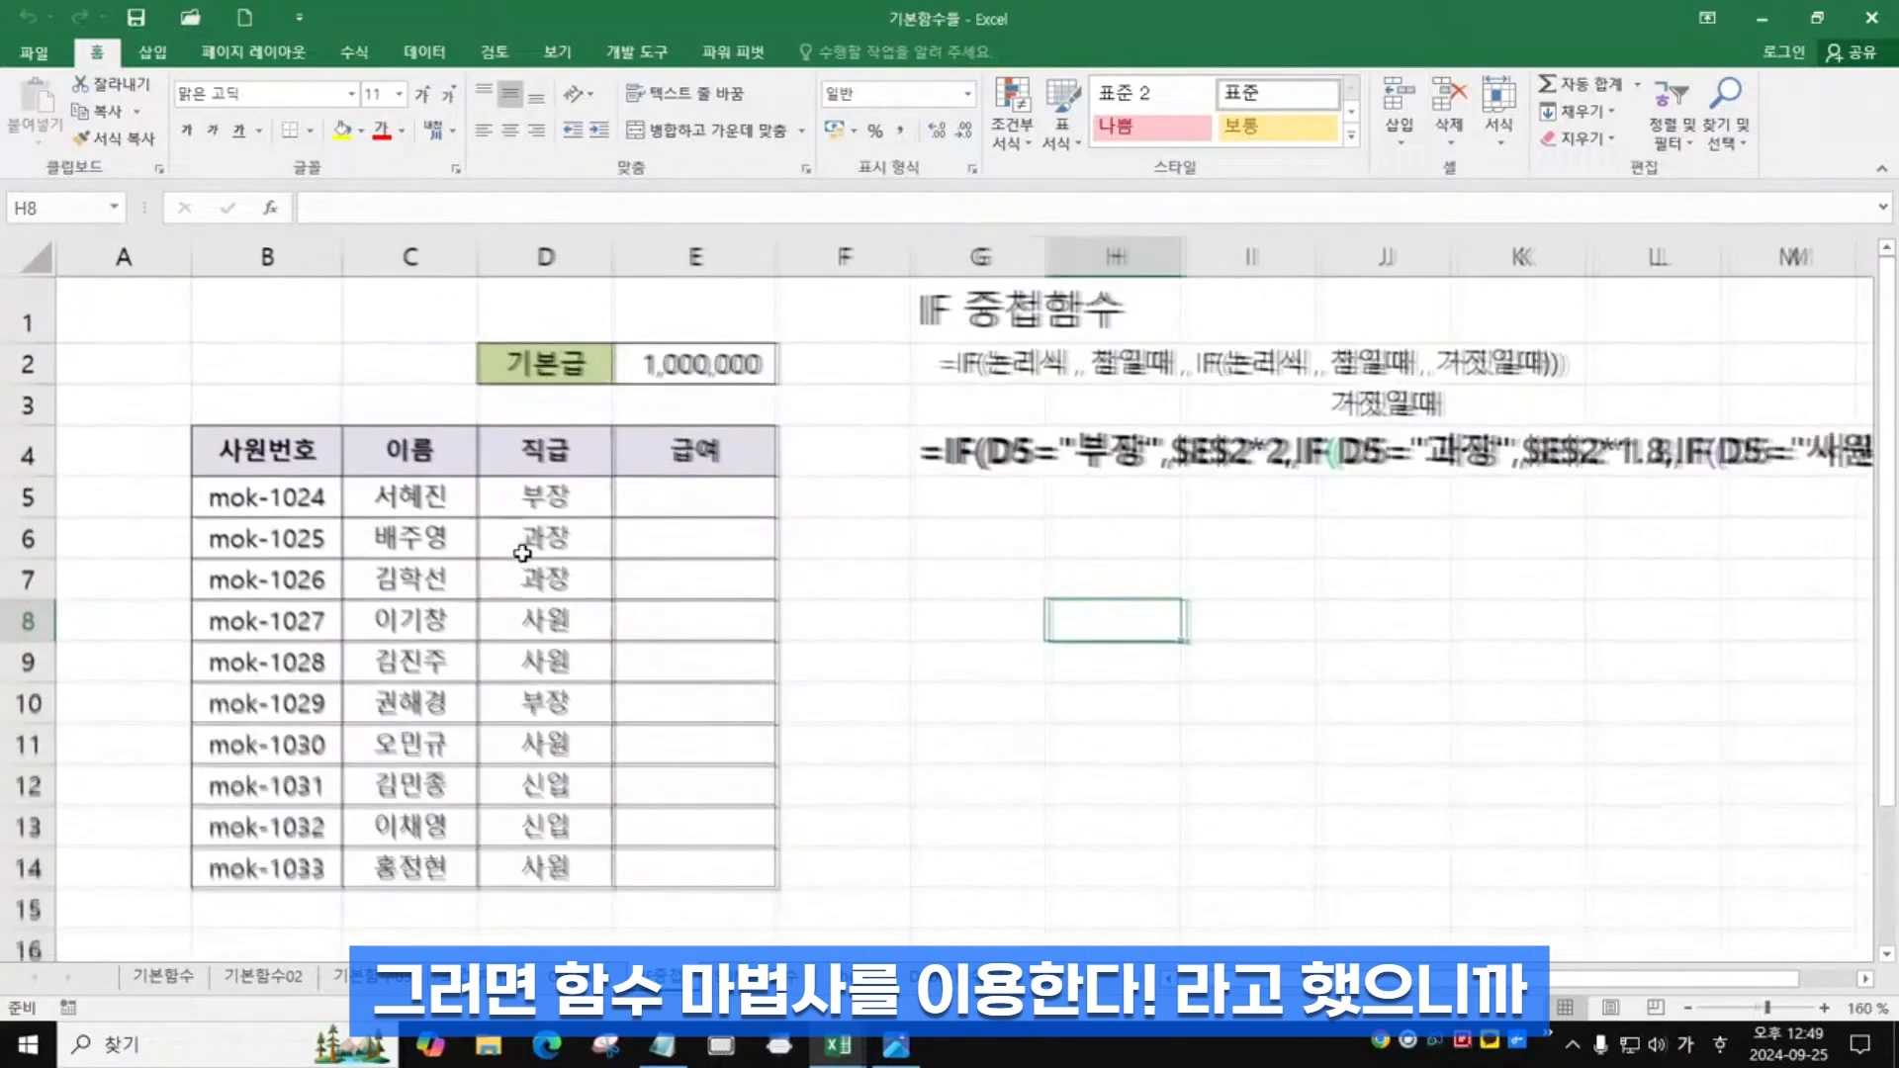
Start an IF function in cell E5 from the logical functions and move its arguments dialog clear of the employee table
{"action": "left_click", "coordinate": [644, 498]}
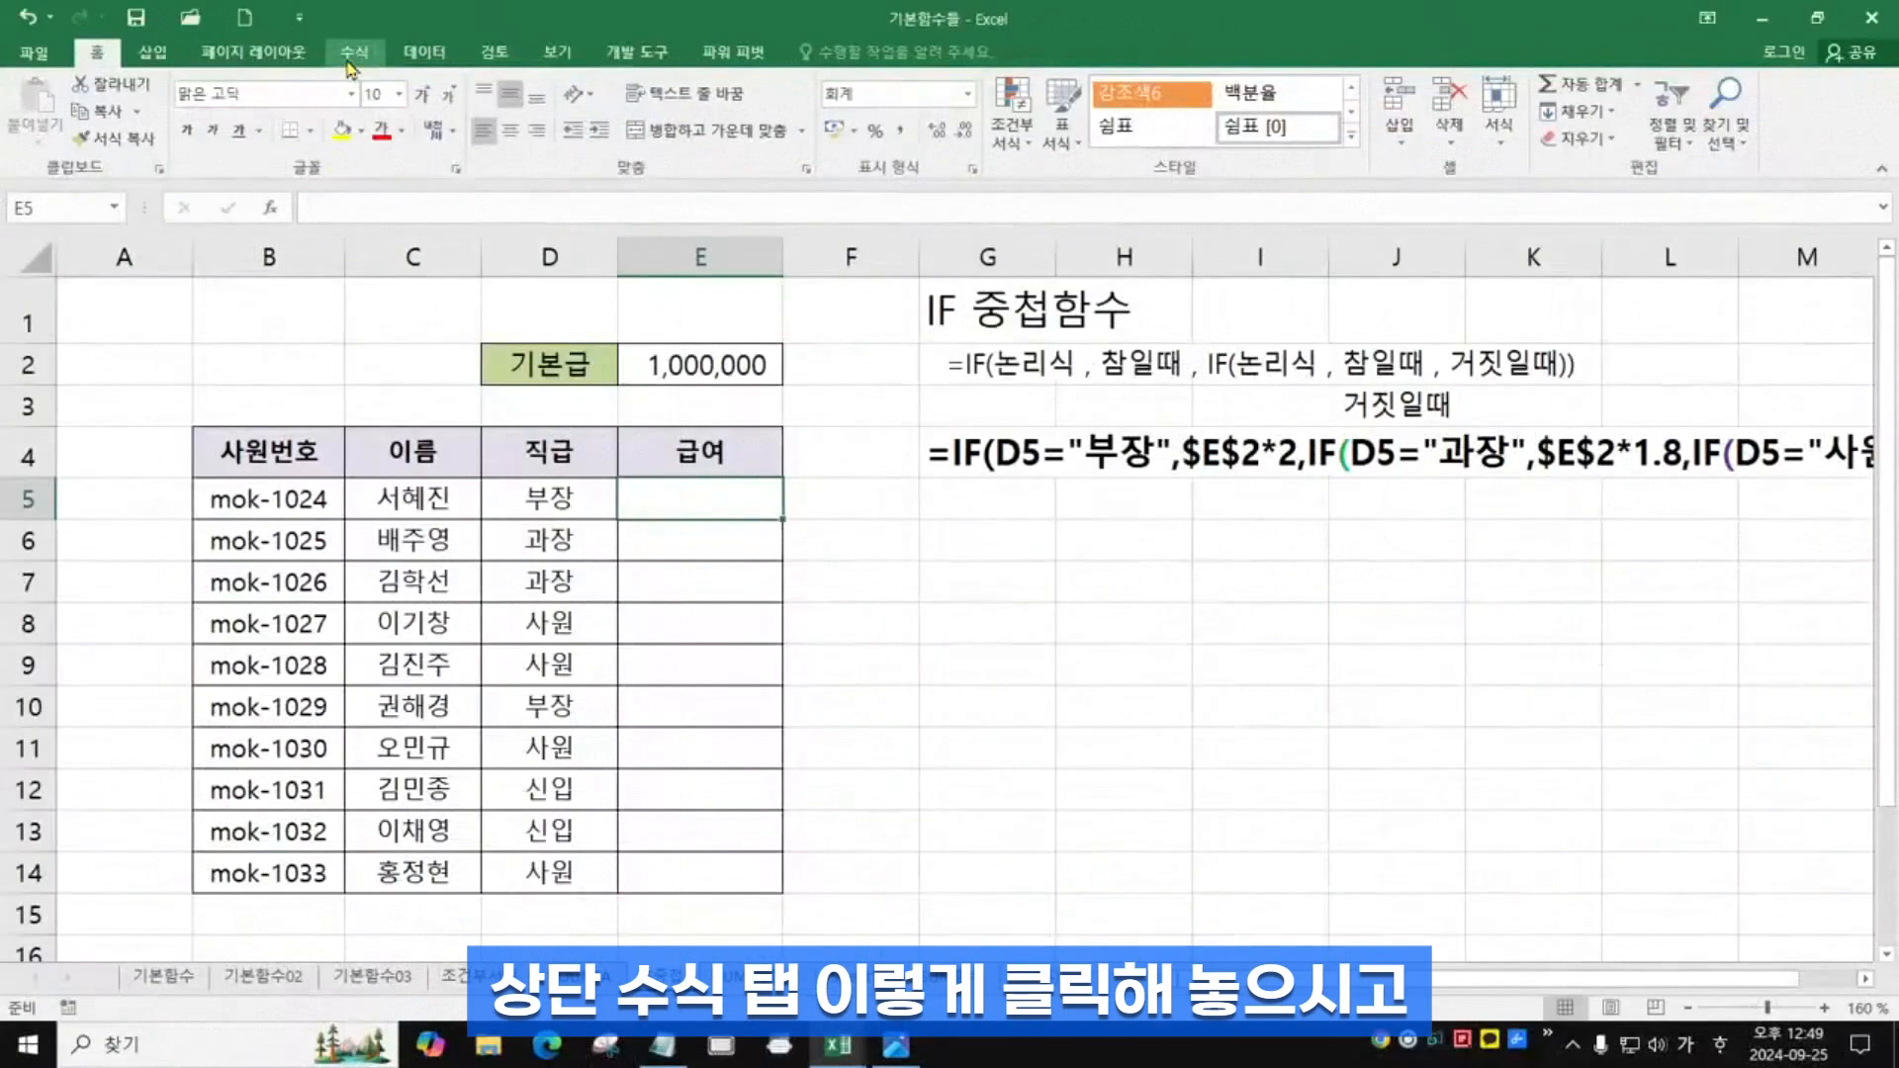
{"action": "left_click", "coordinate": [368, 114]}
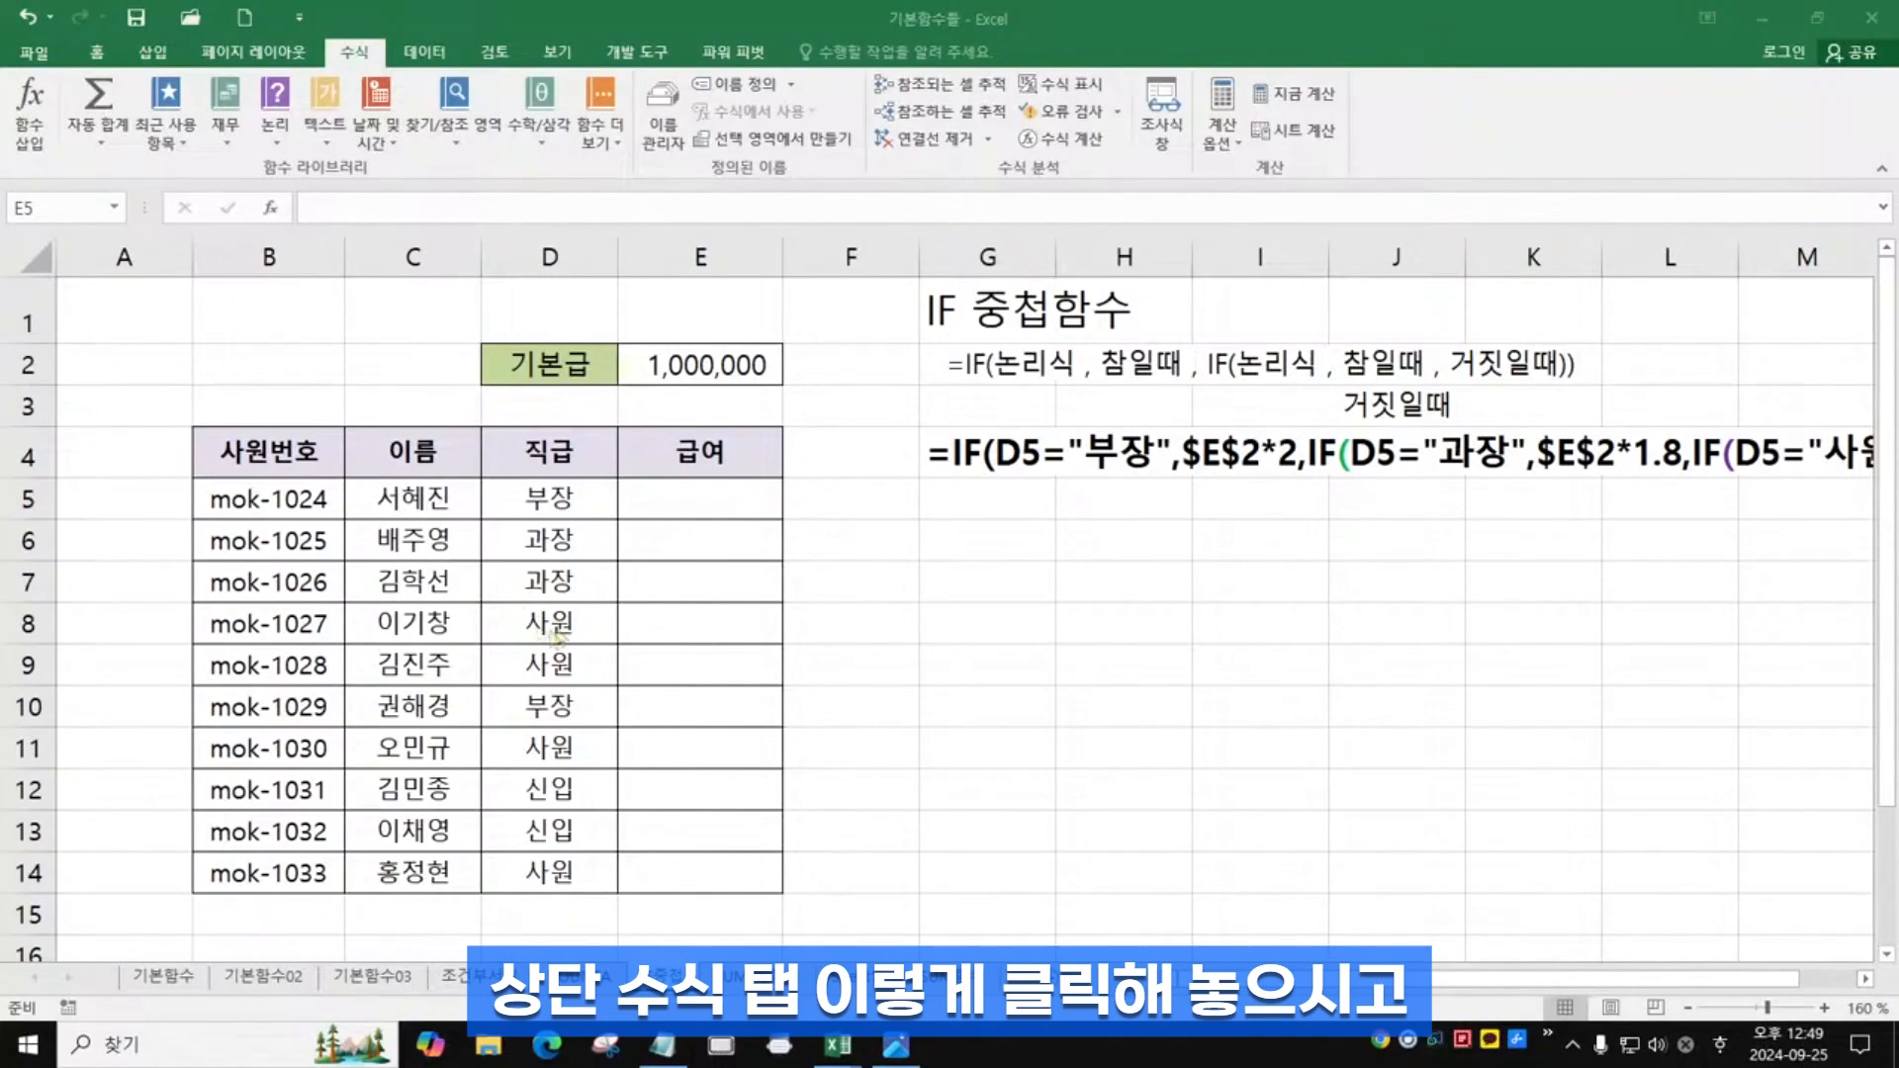
{"action": "left_click", "coordinate": [705, 512]}
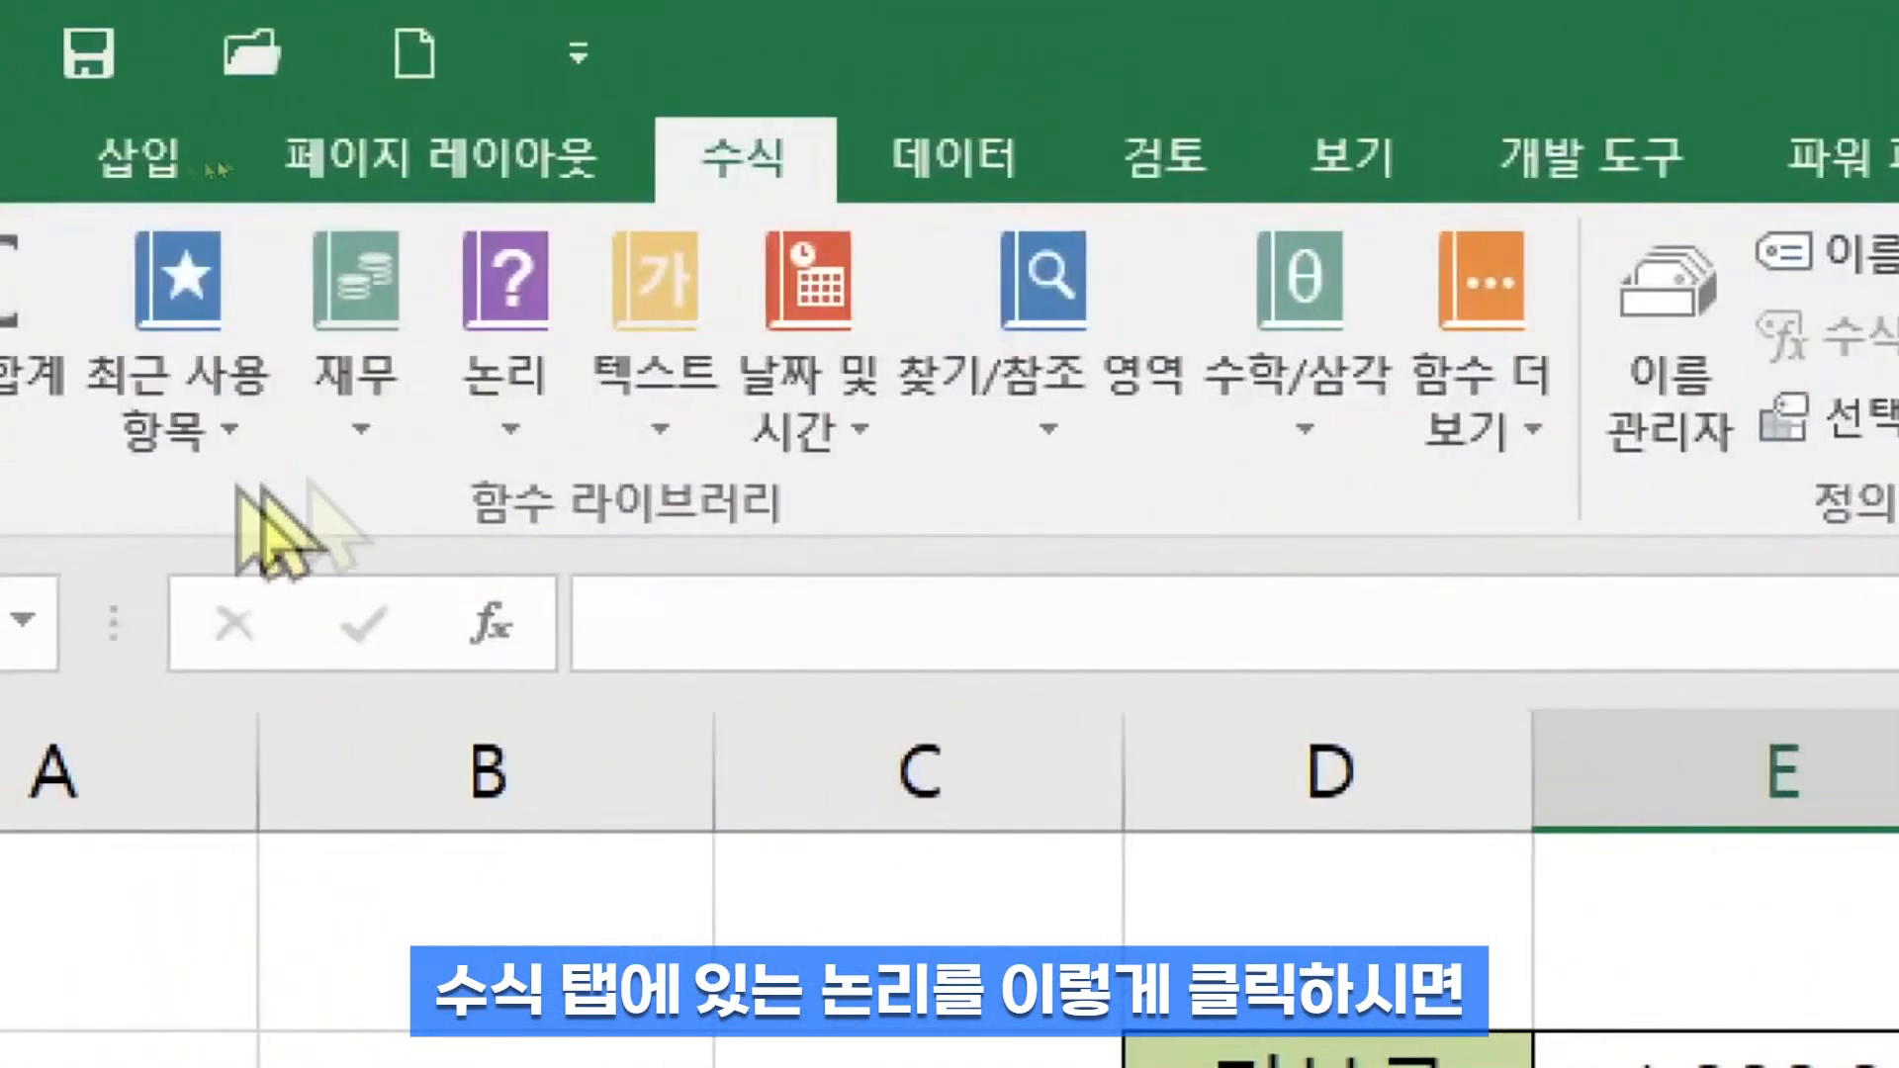
{"action": "left_click", "coordinate": [198, 341]}
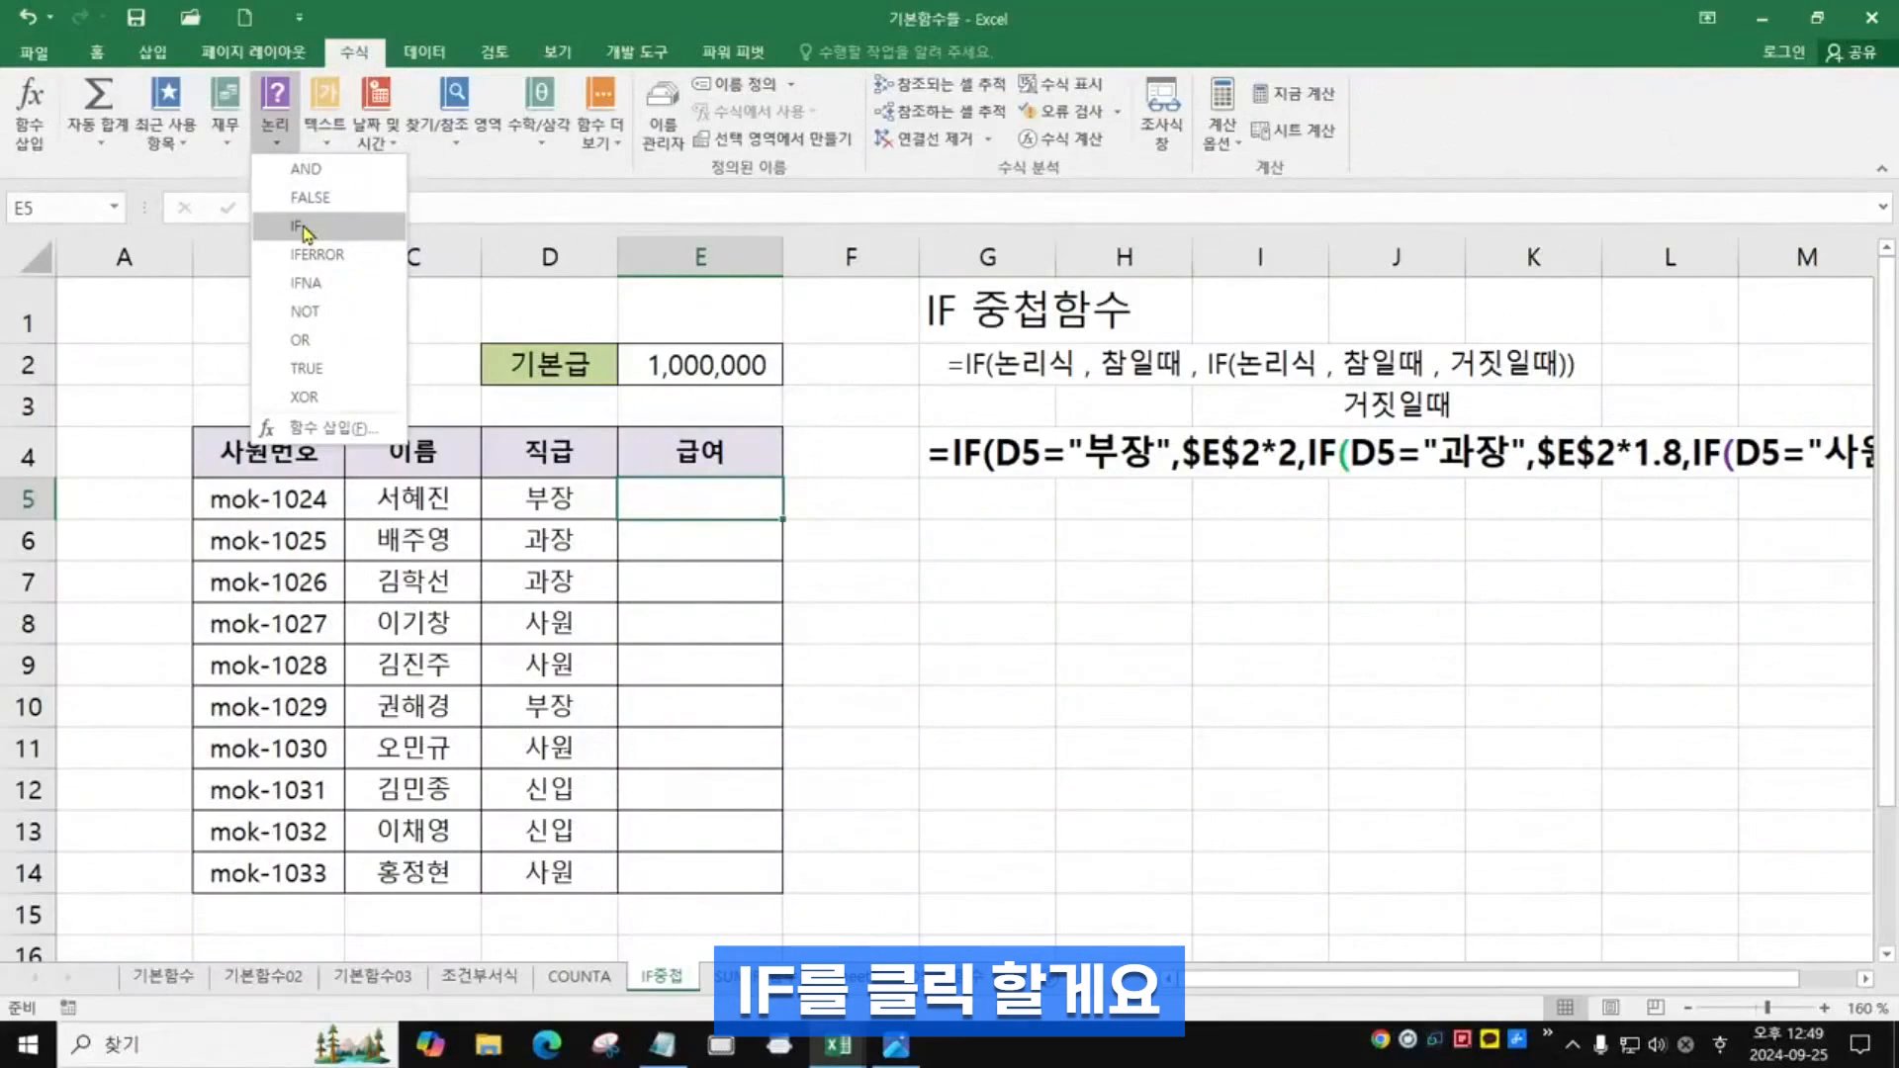
{"action": "left_click", "coordinate": [590, 678]}
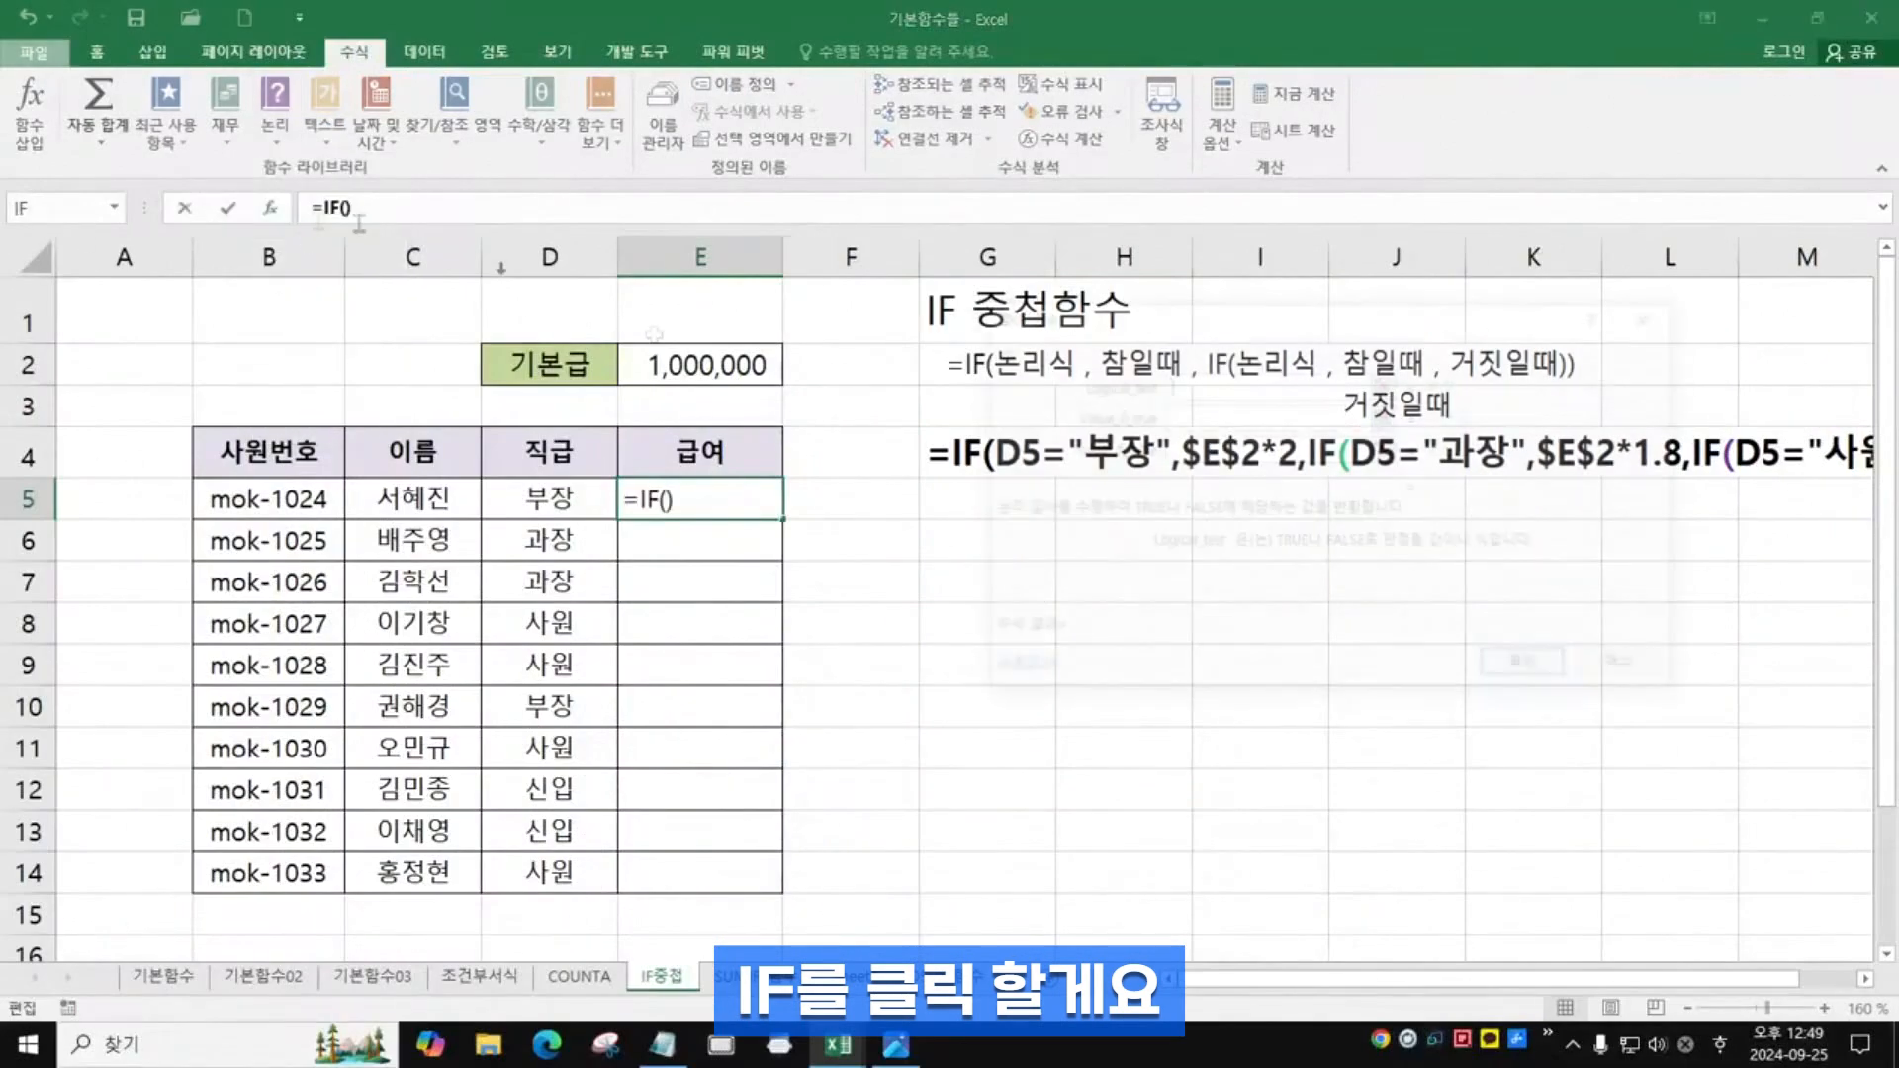
{"action": "left_click_drag", "start_coordinate": [1212, 363], "coordinate": [1024, 481]}
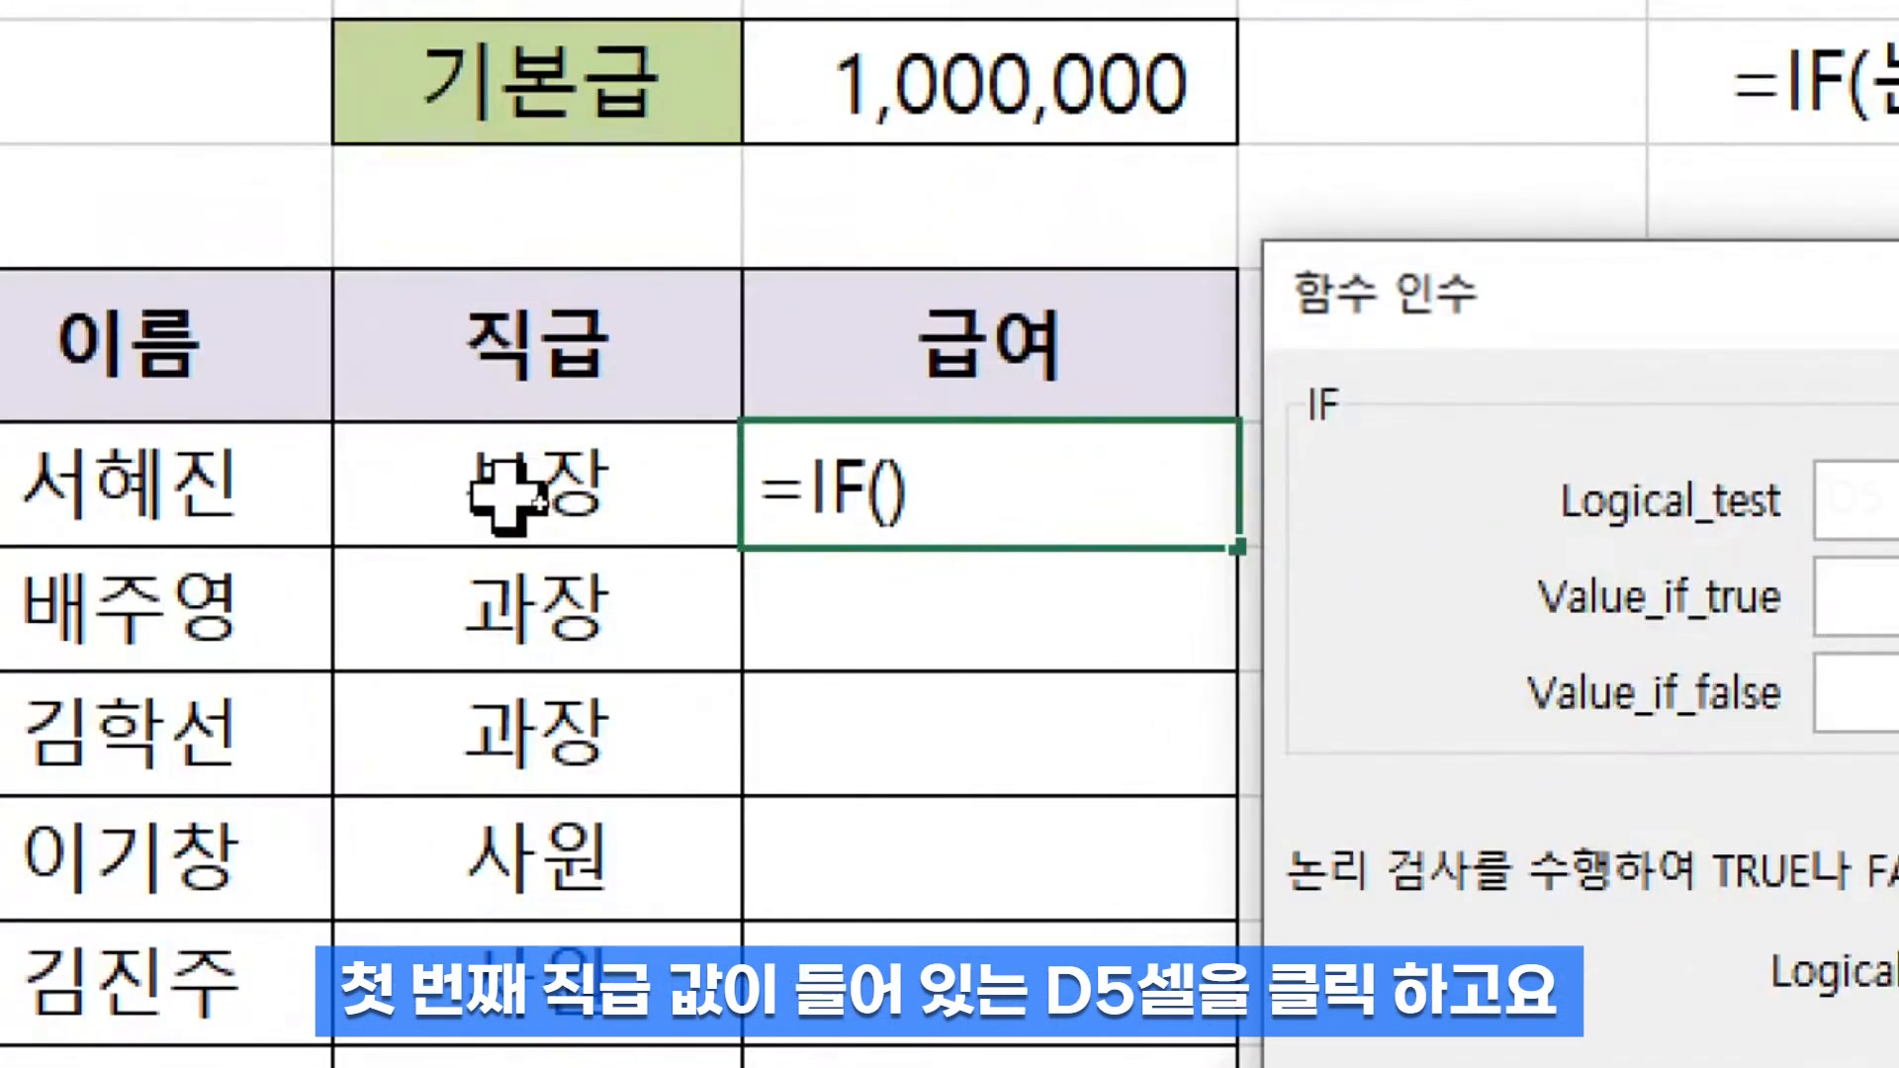
Set the IF function's logical test to D5="부장"
{"action": "left_click", "coordinate": [499, 492]}
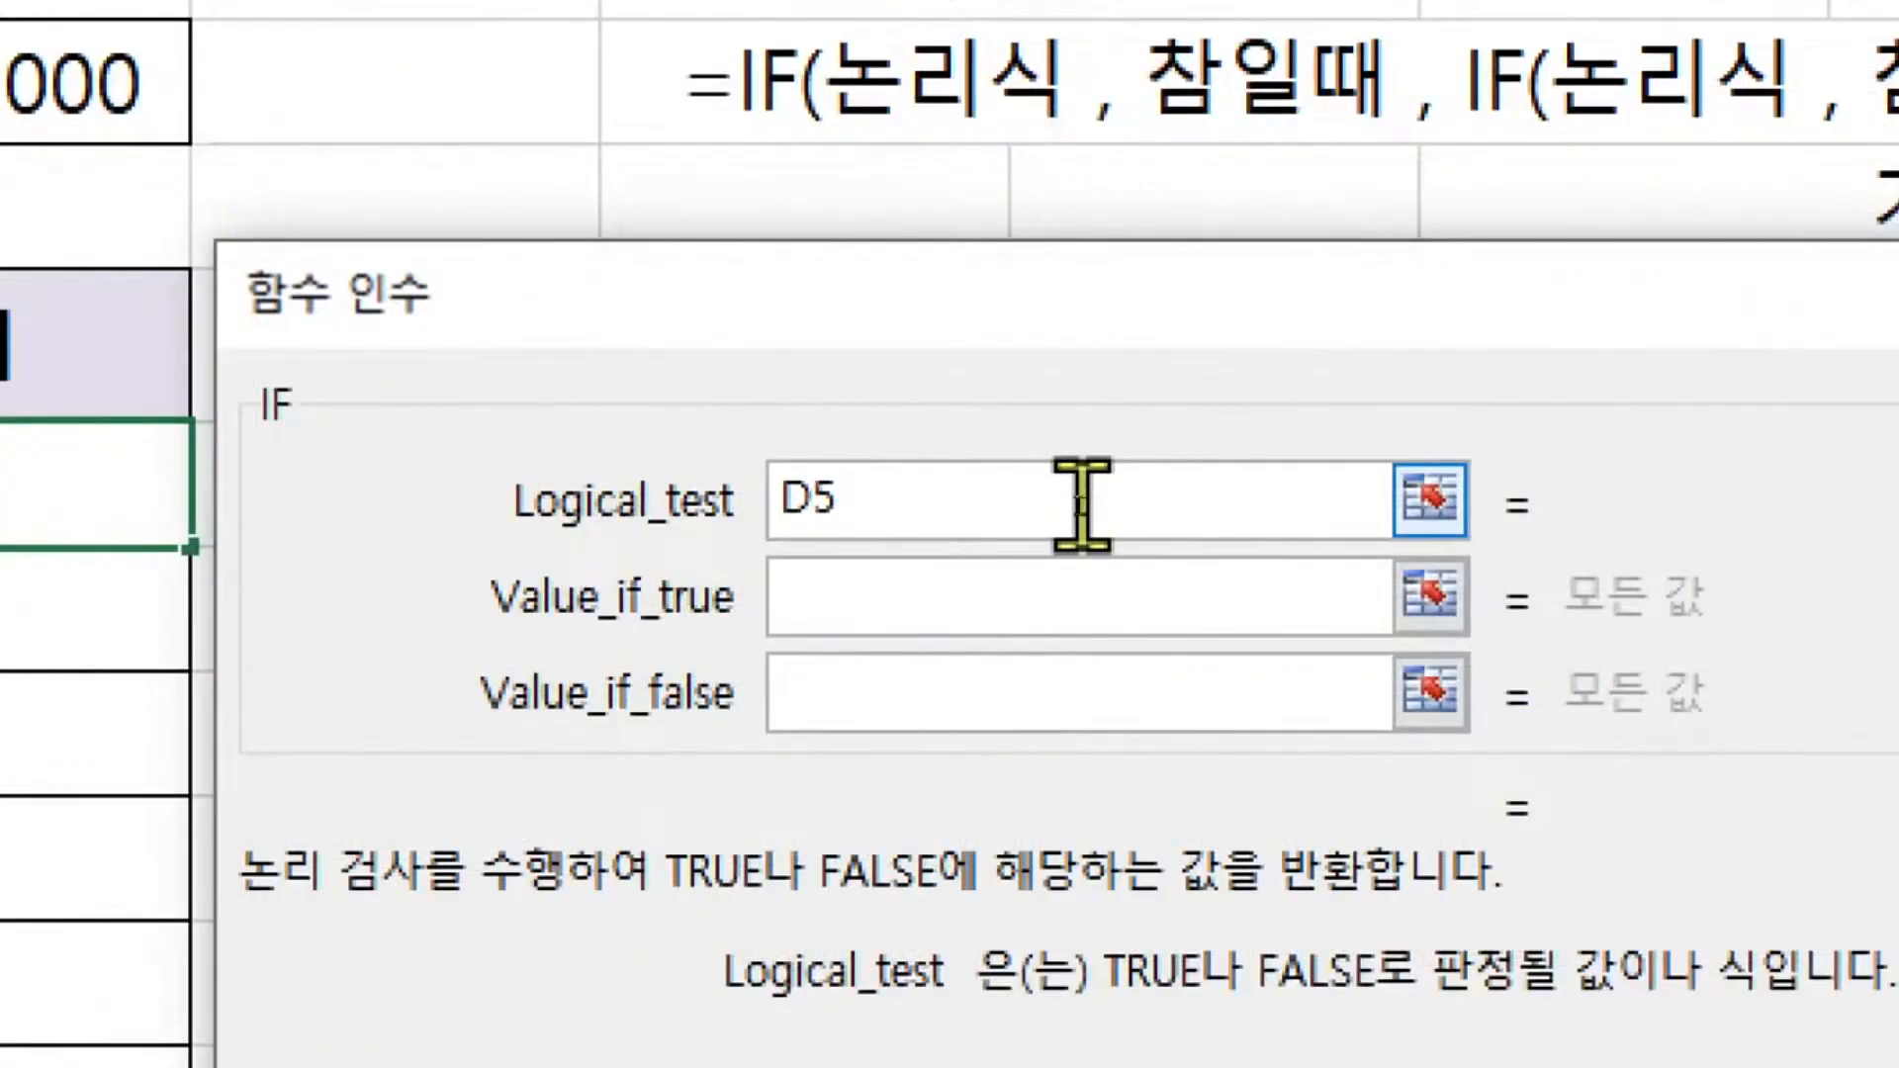
{"action": "type", "text": "="}
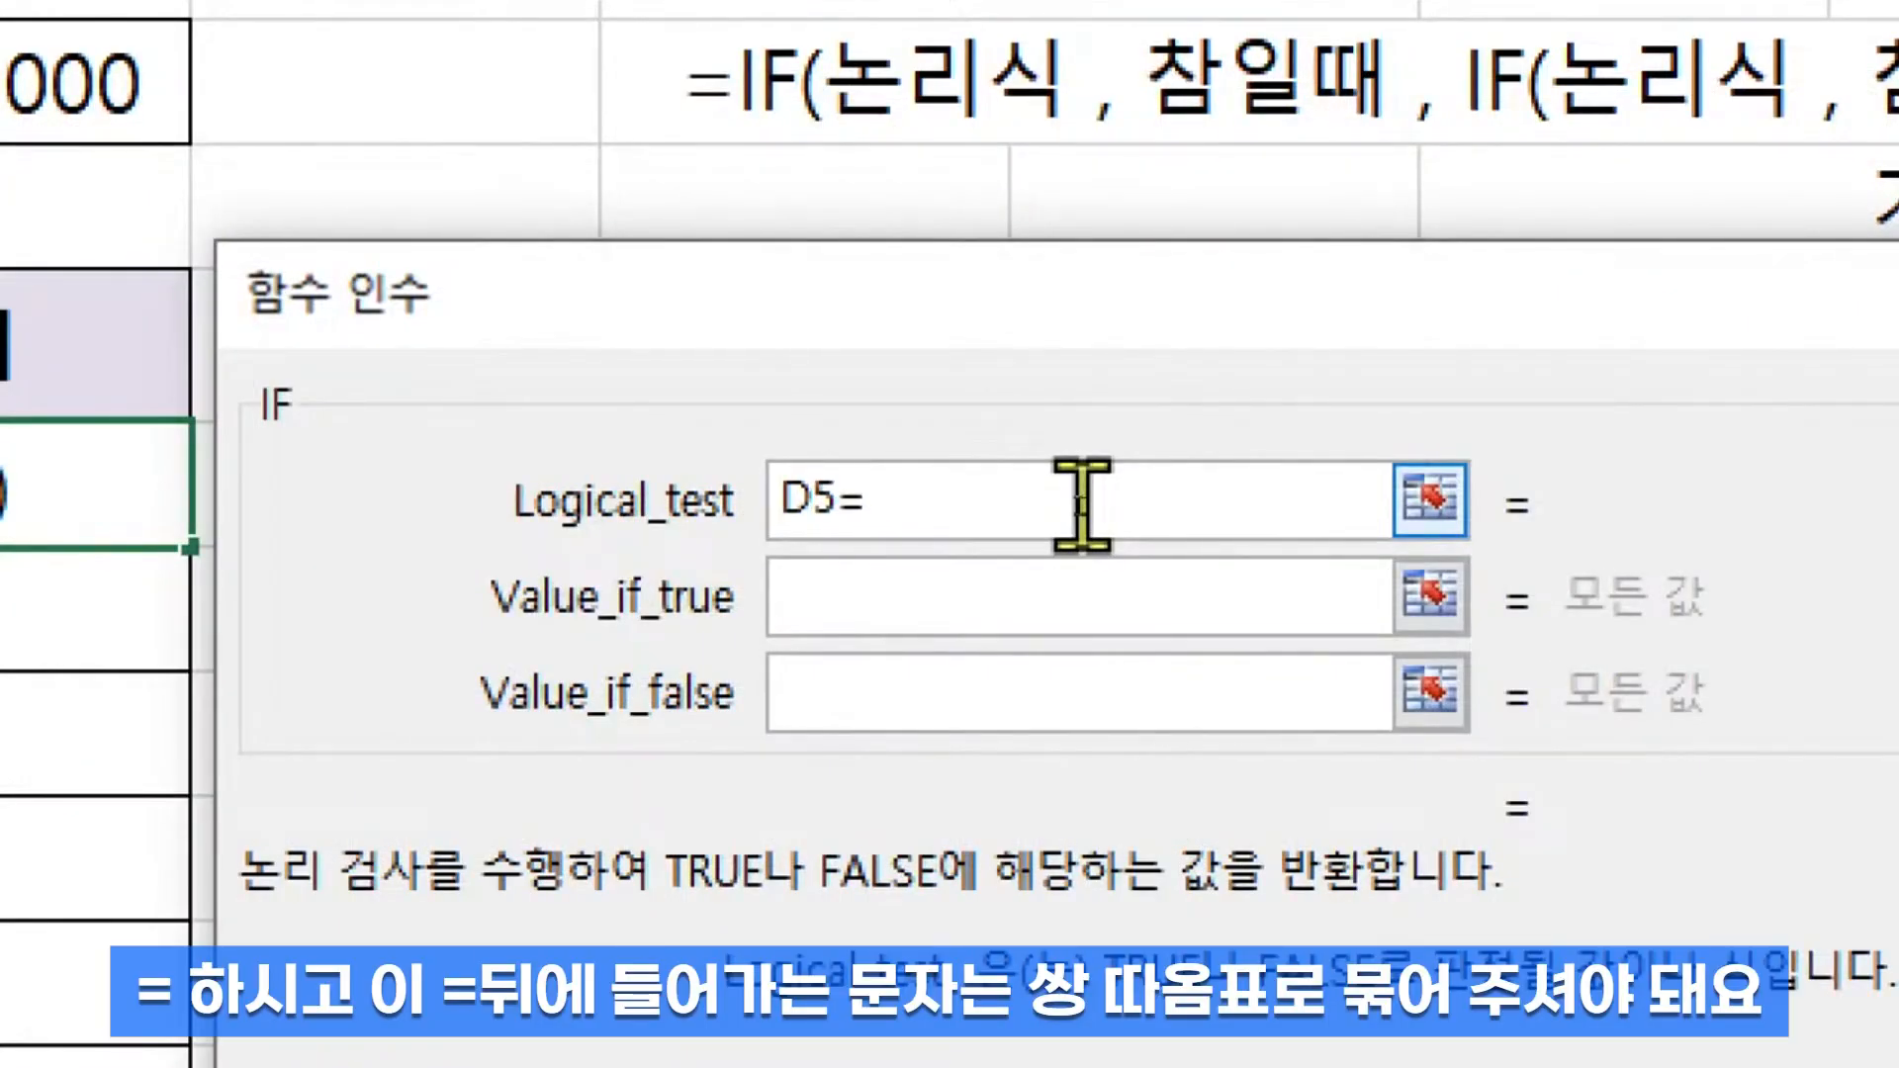
{"action": "type", "text": "\"qn"}
{"action": "key", "text": "BackSpace"}
{"action": "key", "text": "BackSpace"}
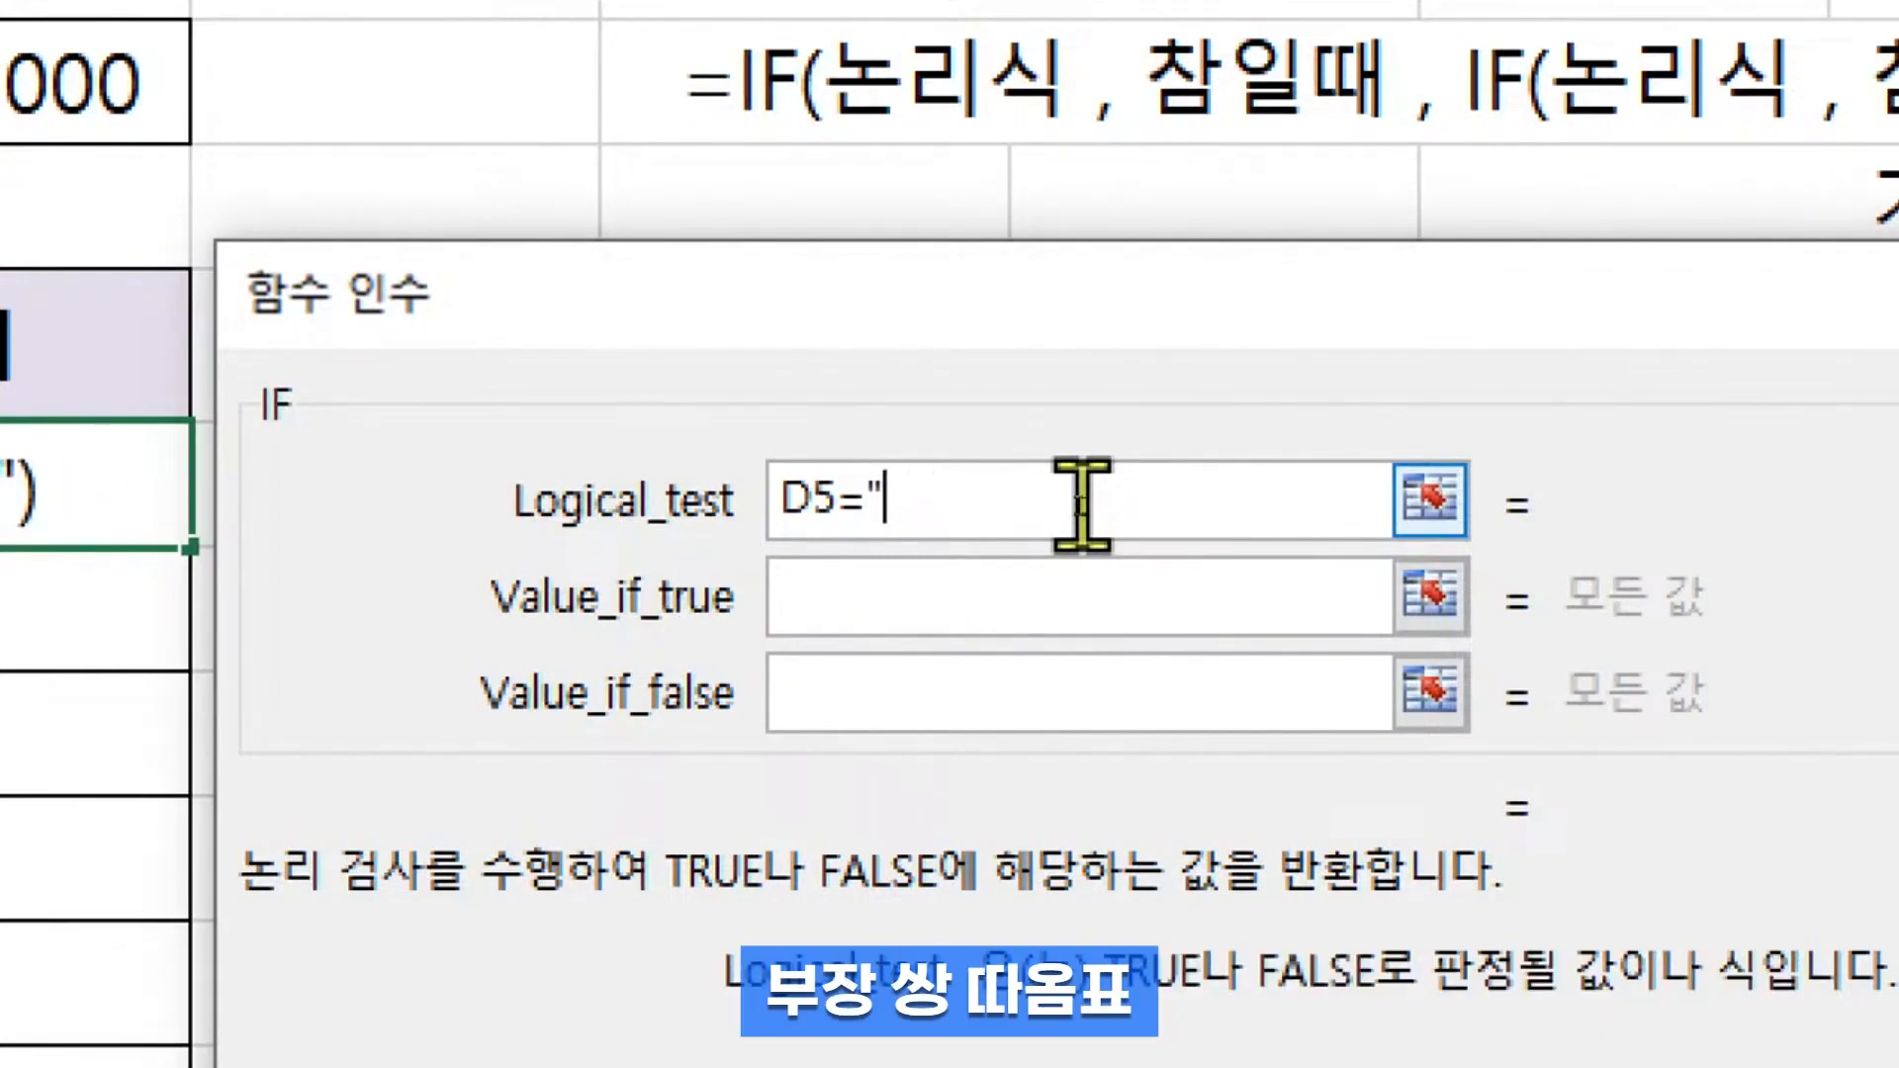
{"action": "type", "text": "부자ㅇ\""}
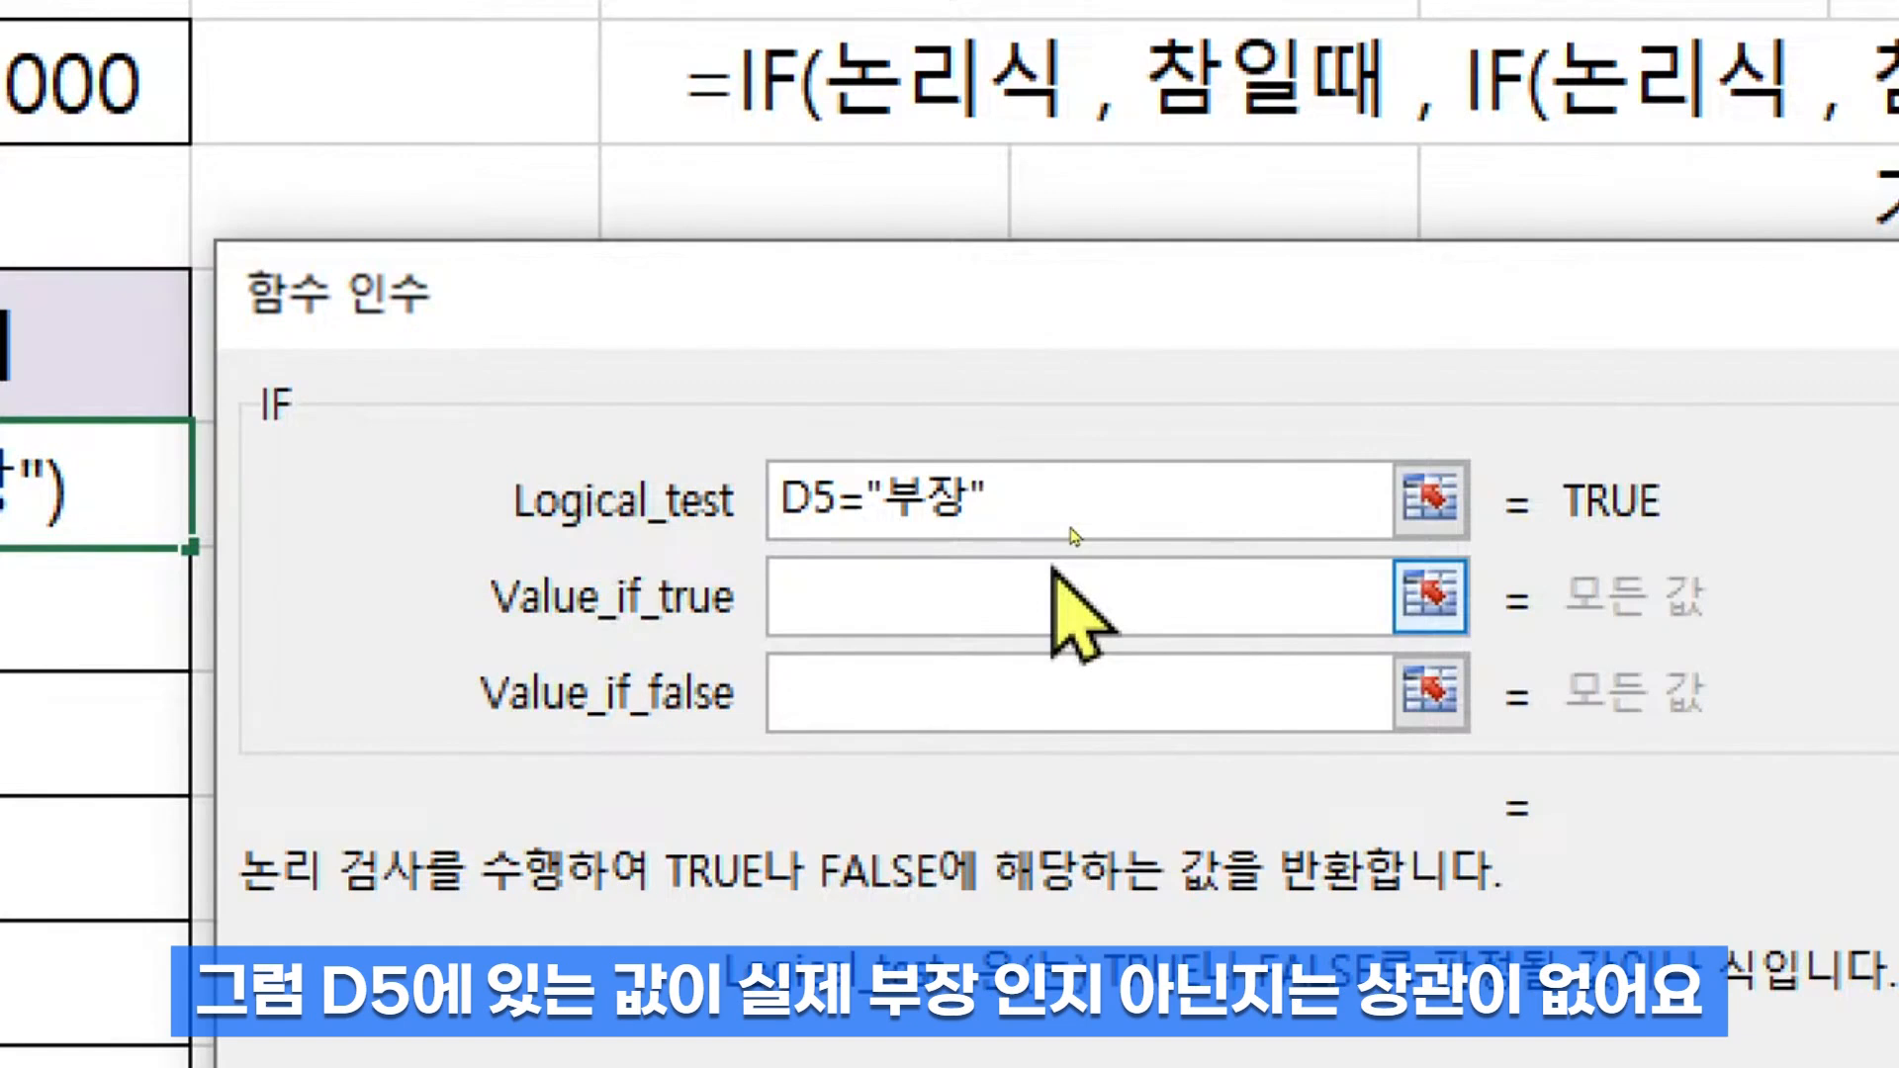
Reference the base pay cell E2 as the value if true
{"action": "left_click", "coordinate": [993, 611]}
{"action": "left_click", "coordinate": [956, 697]}
{"action": "left_click", "coordinate": [931, 604]}
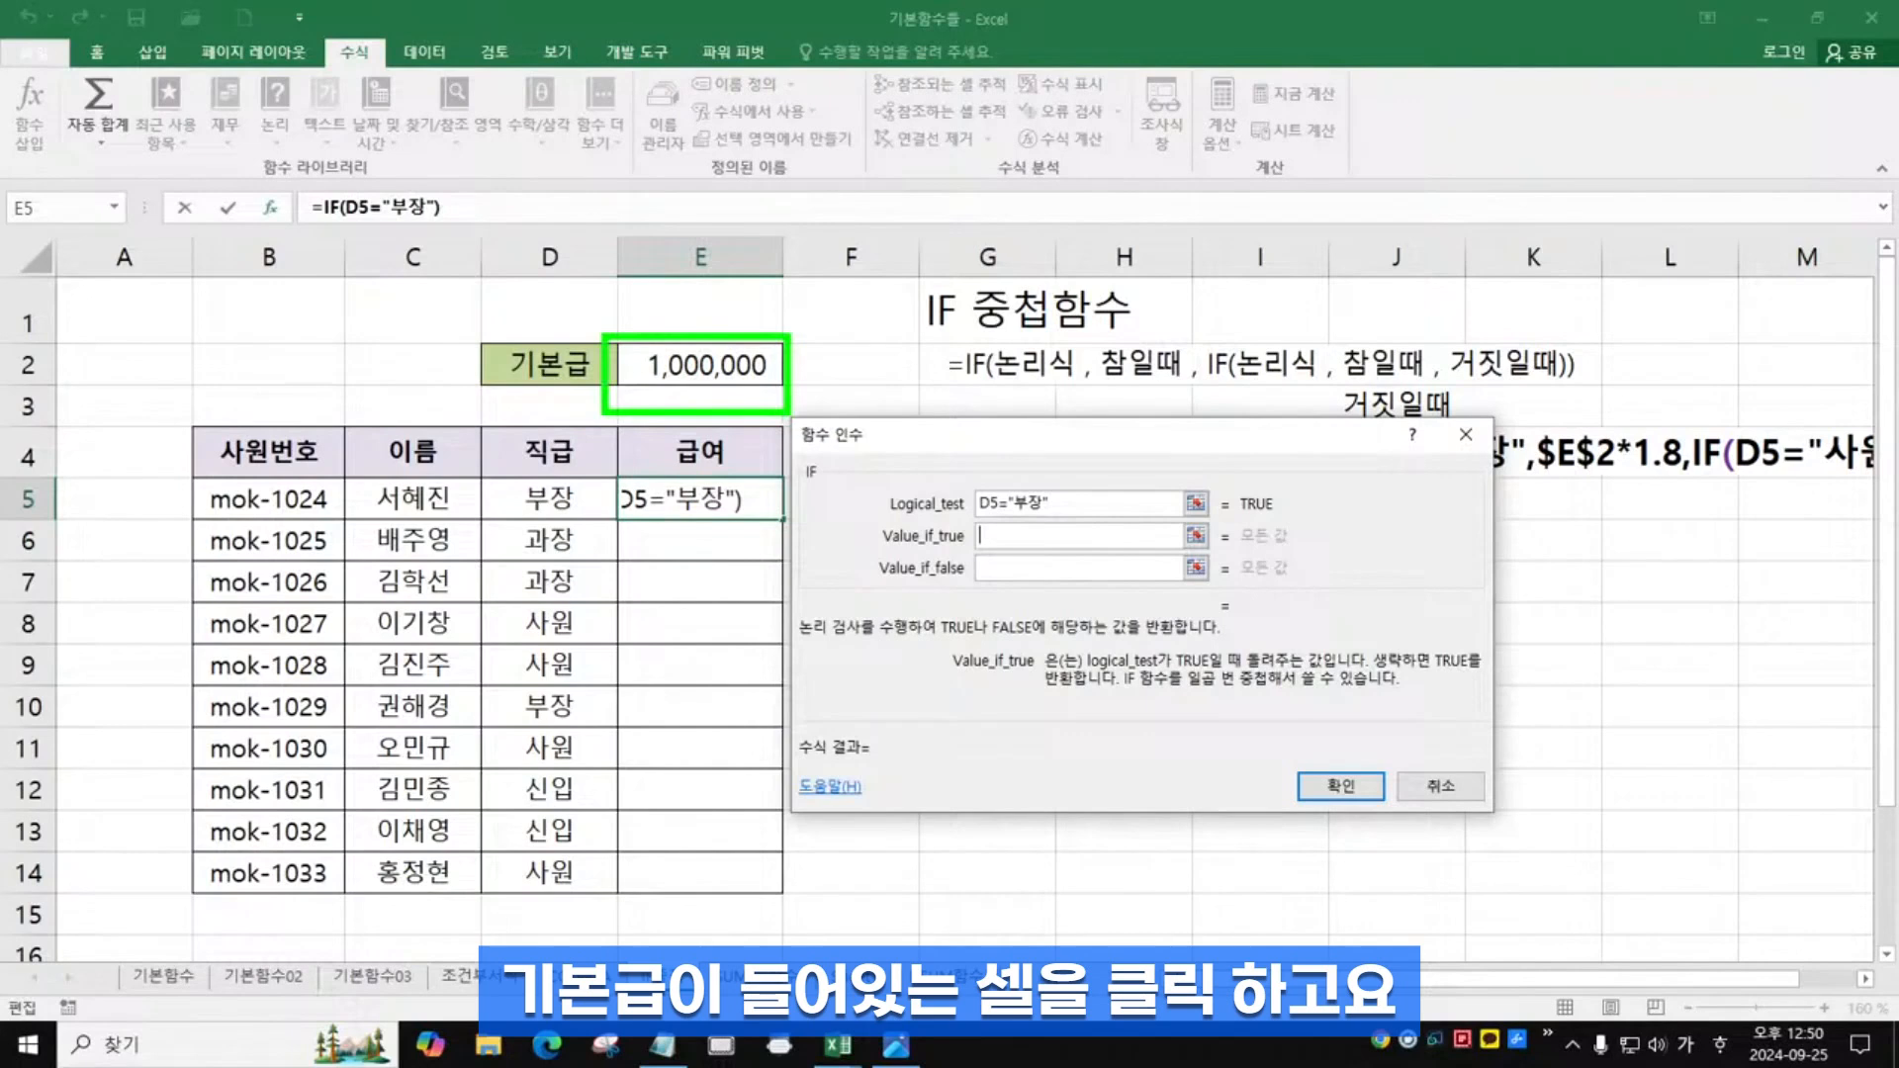
{"action": "left_click", "coordinate": [664, 364]}
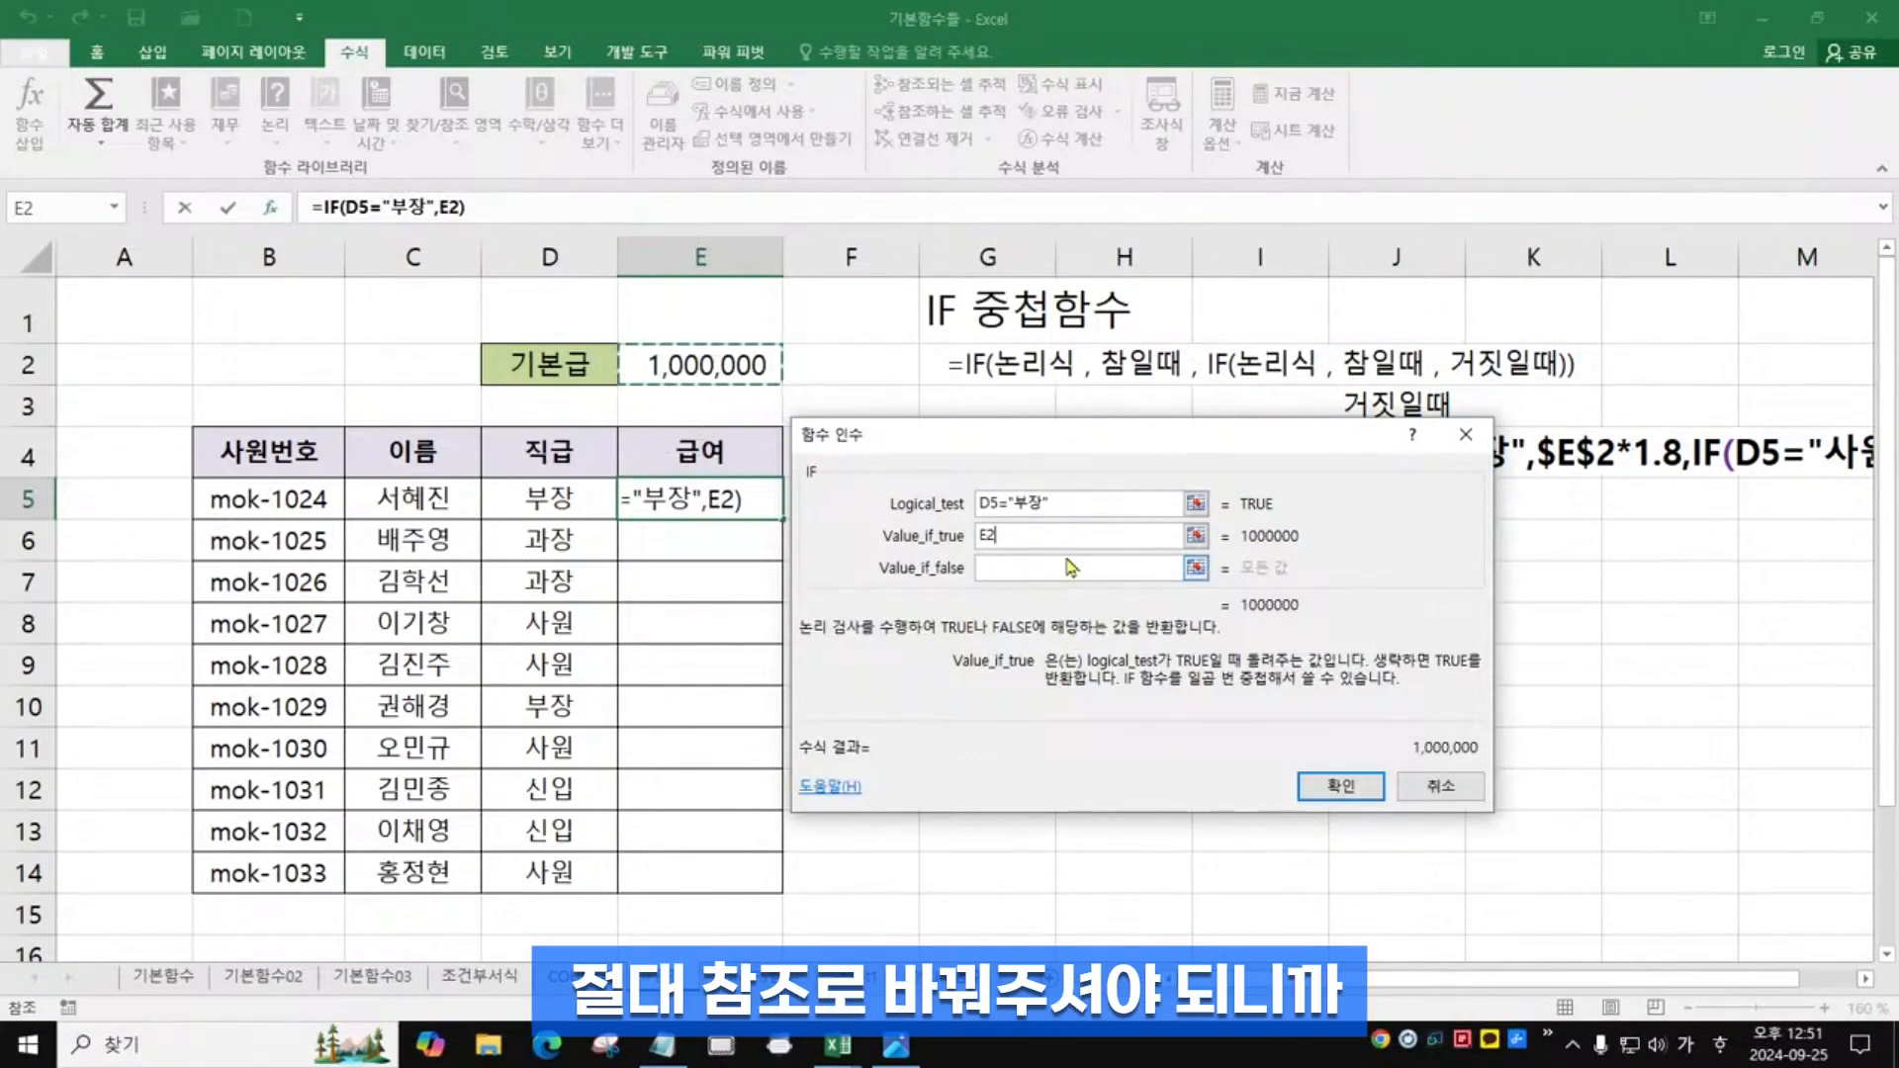
Handwrite "F4" on screen over the lower part of the function arguments dialog and clear the marks
{"action": "left_click_drag", "start_coordinate": [994, 678], "coordinate": [1110, 677]}
{"action": "left_click_drag", "start_coordinate": [1030, 680], "coordinate": [1048, 846]}
{"action": "left_click_drag", "start_coordinate": [1031, 760], "coordinate": [1199, 734]}
{"action": "mouse_move", "coordinate": [1194, 685]}
{"action": "left_mouse_down"}
{"action": "mouse_move", "coordinate": [1183, 701]}
{"action": "mouse_move", "coordinate": [1247, 811]}
{"action": "left_mouse_up"}
{"action": "left_click_drag", "start_coordinate": [1199, 734], "coordinate": [1152, 858]}
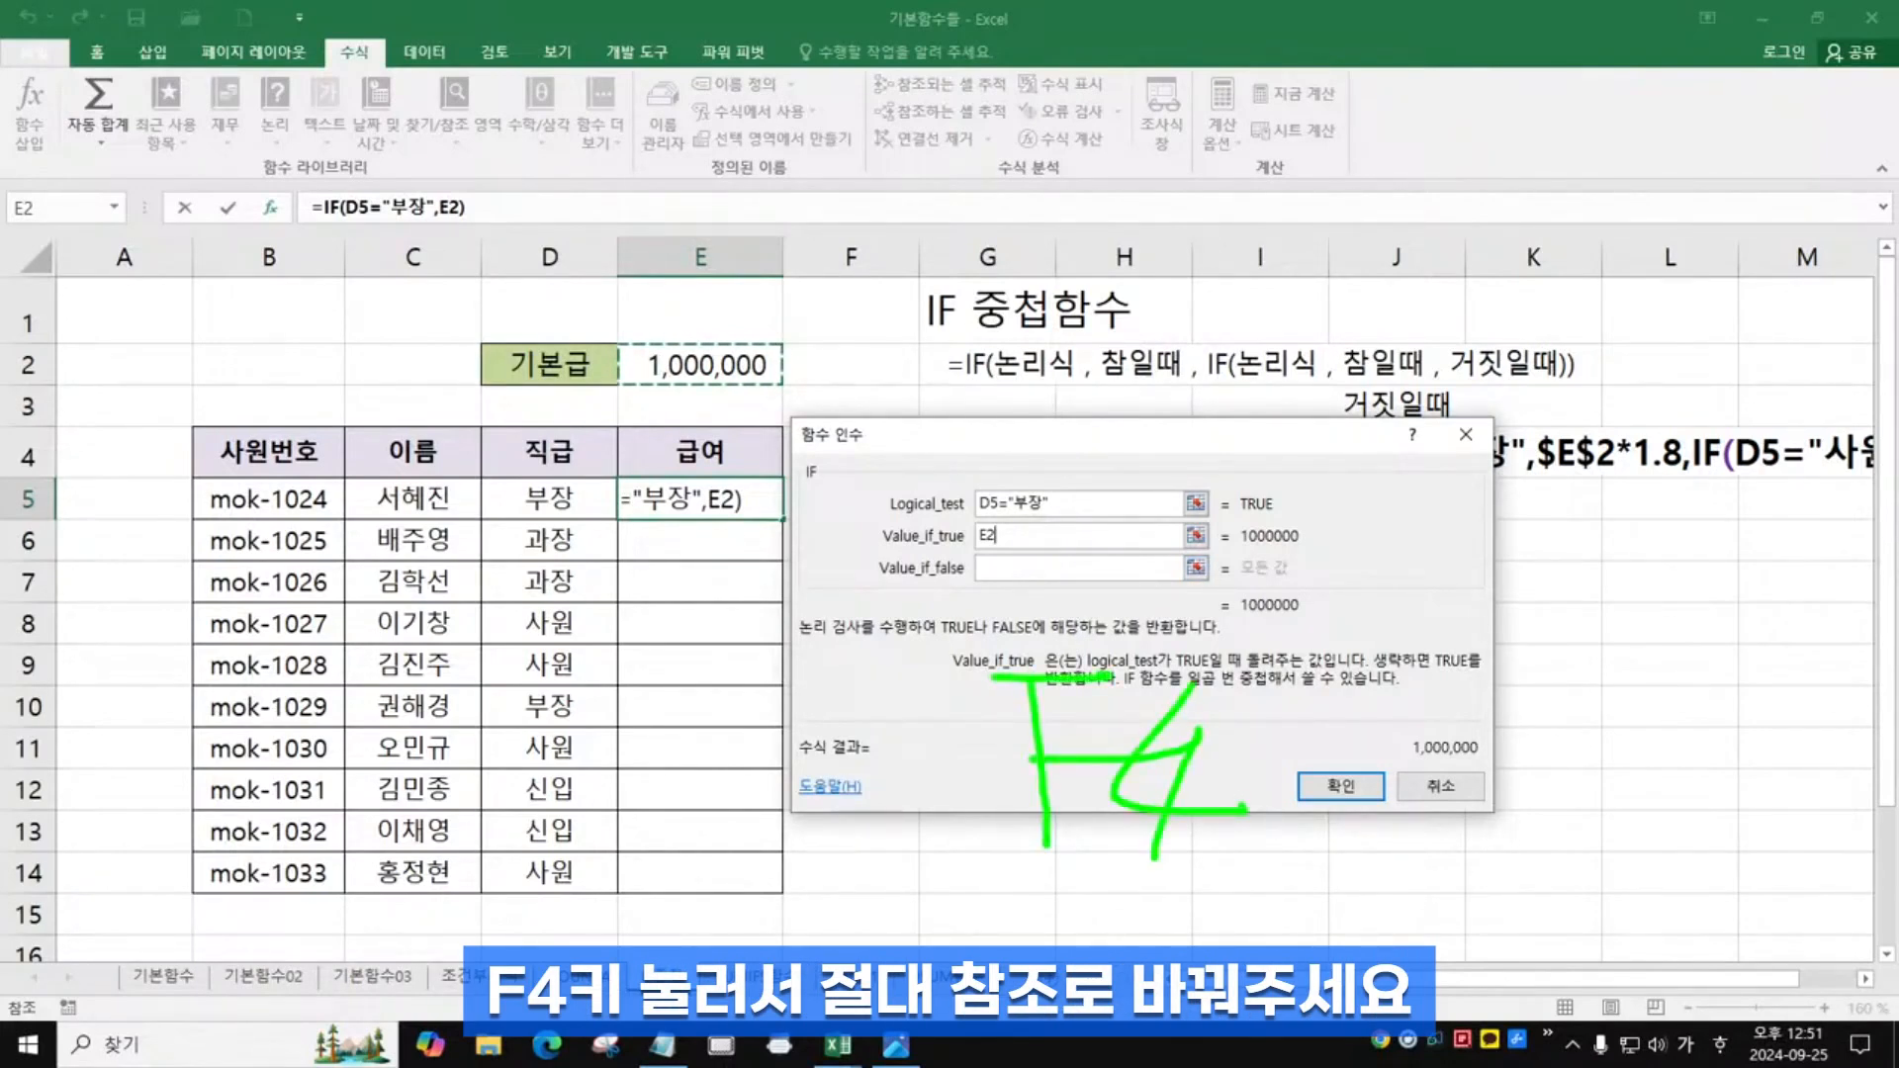
{"action": "key", "text": "Escape"}
Make the E2 reference absolute and multiply it by 2, giving $E$2*2 as the value if true
{"action": "left_click_drag", "start_coordinate": [1032, 539], "coordinate": [967, 540]}
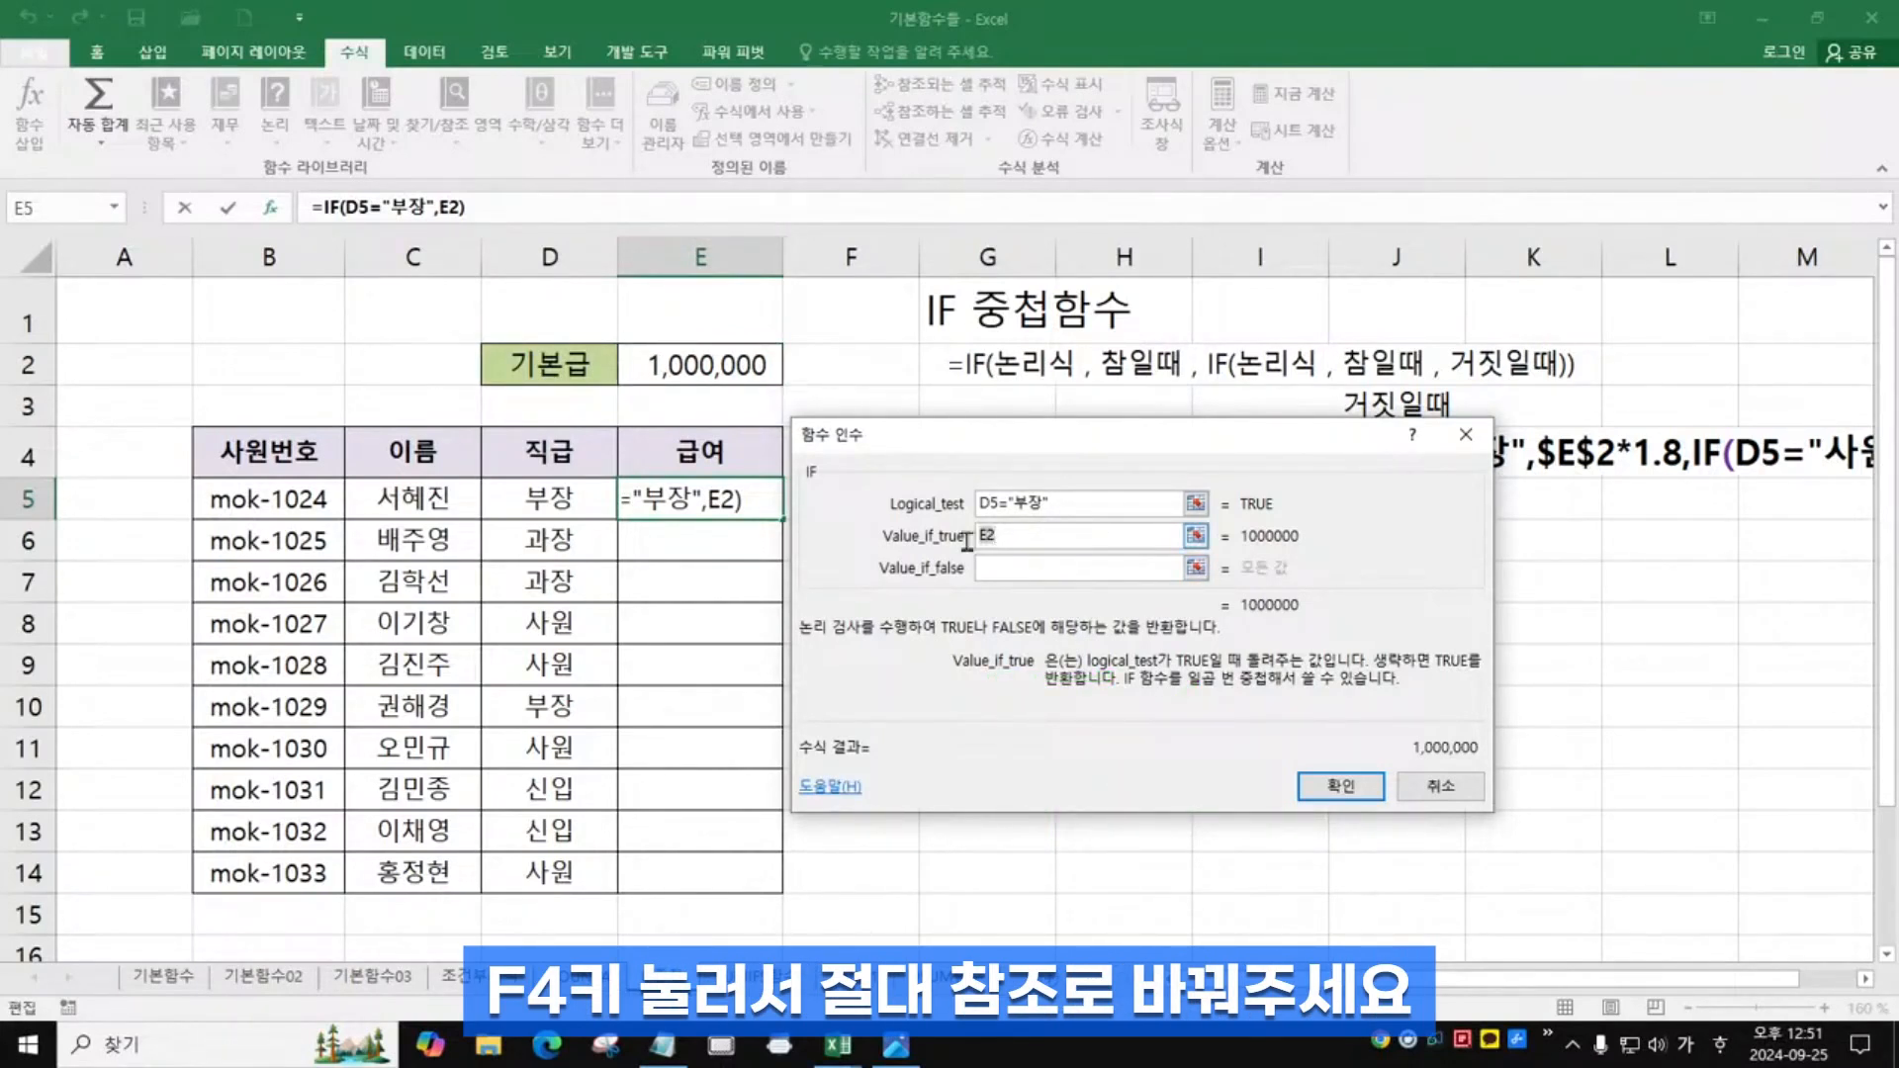
{"action": "key", "text": "F4"}
{"action": "left_click", "coordinate": [1047, 538]}
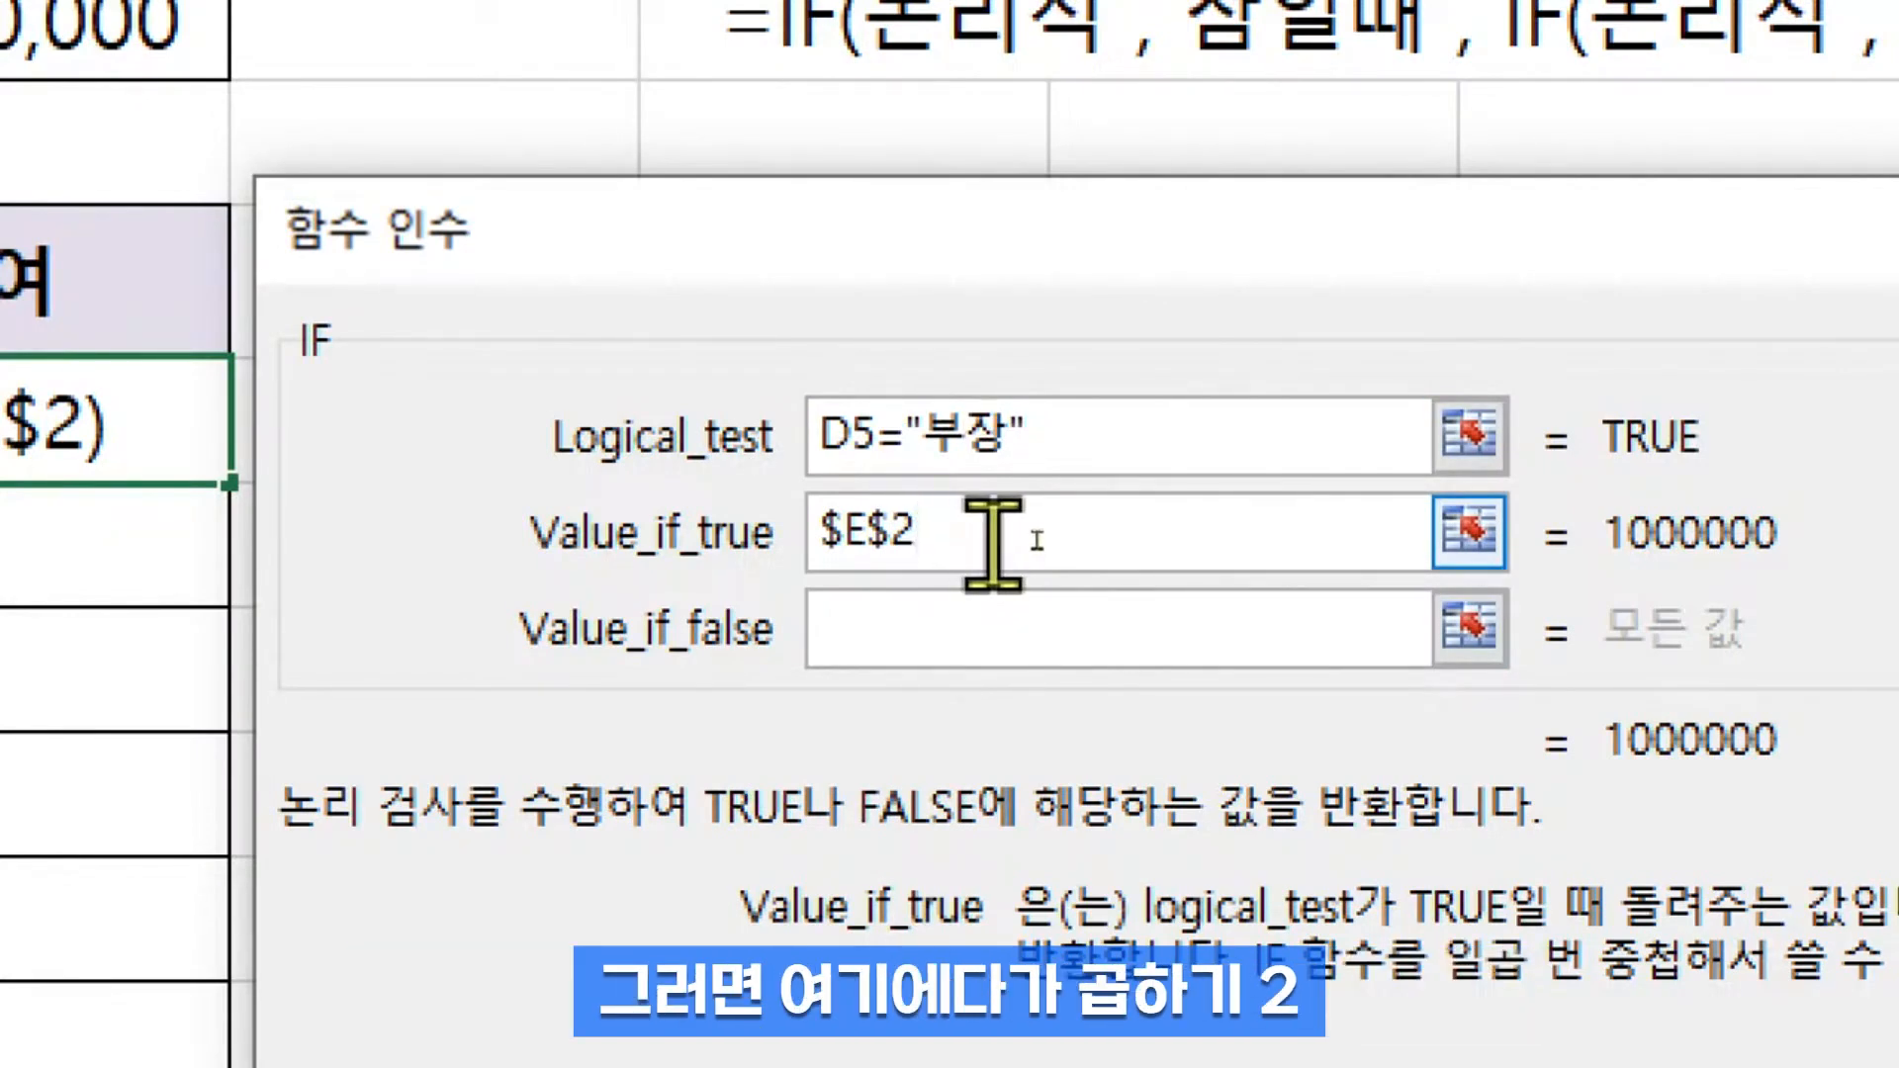
{"action": "type", "text": "*2"}
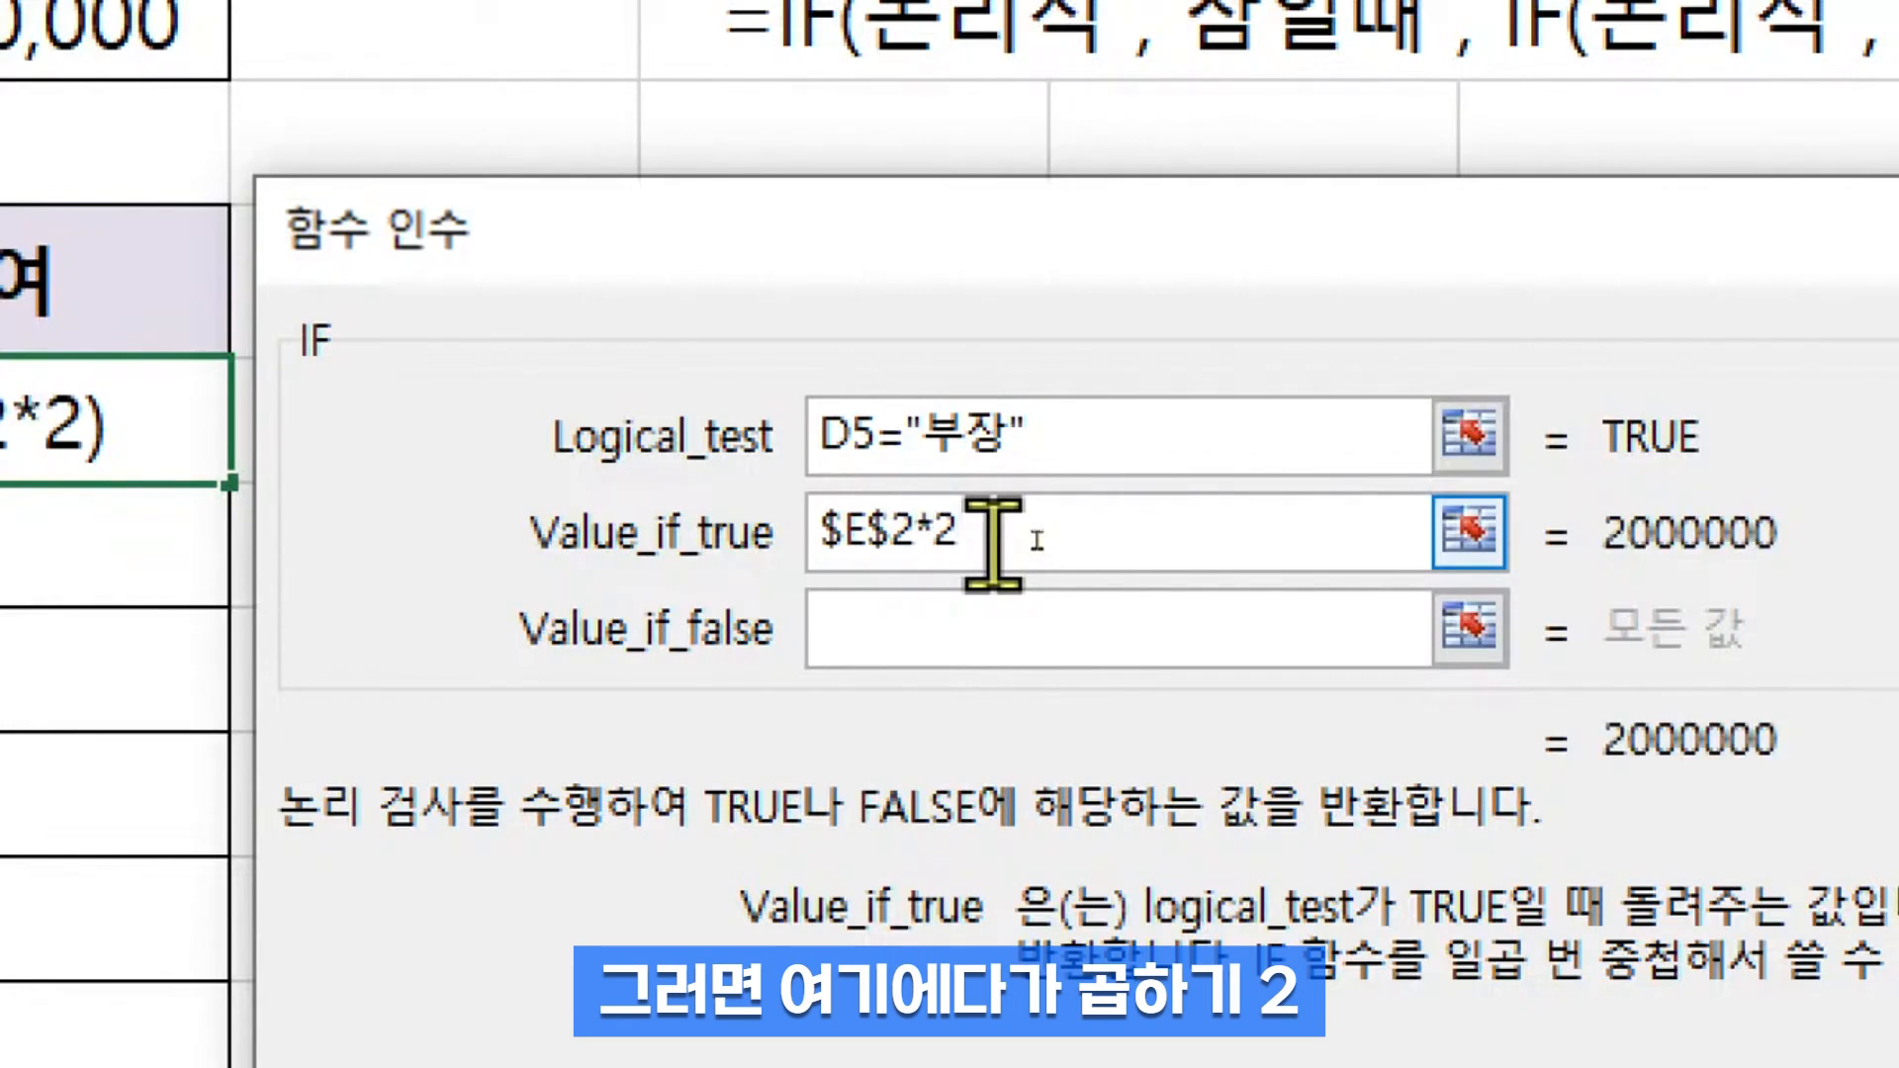
Nest a second IF function in the value if false and shift its arguments dialog slightly
{"action": "left_click", "coordinate": [931, 630]}
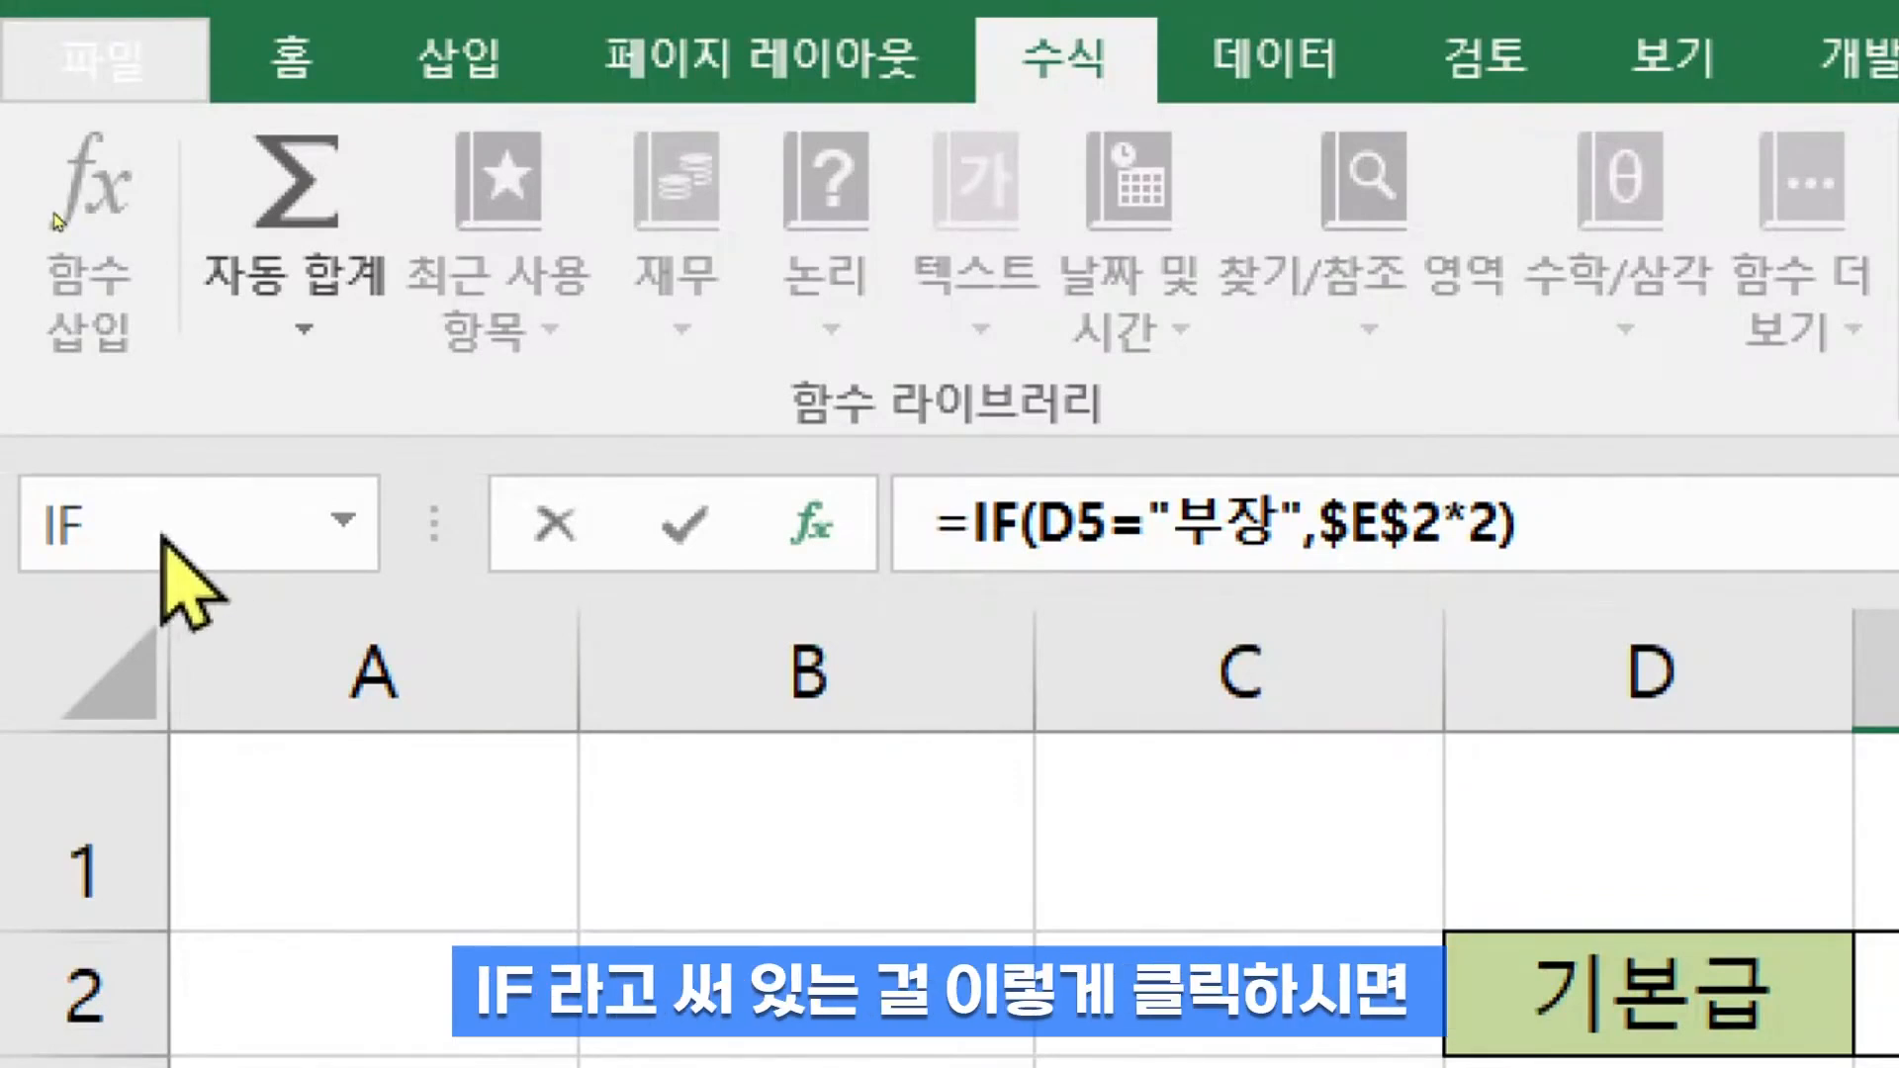
{"action": "type", "text": ","}
{"action": "left_click", "coordinate": [163, 539]}
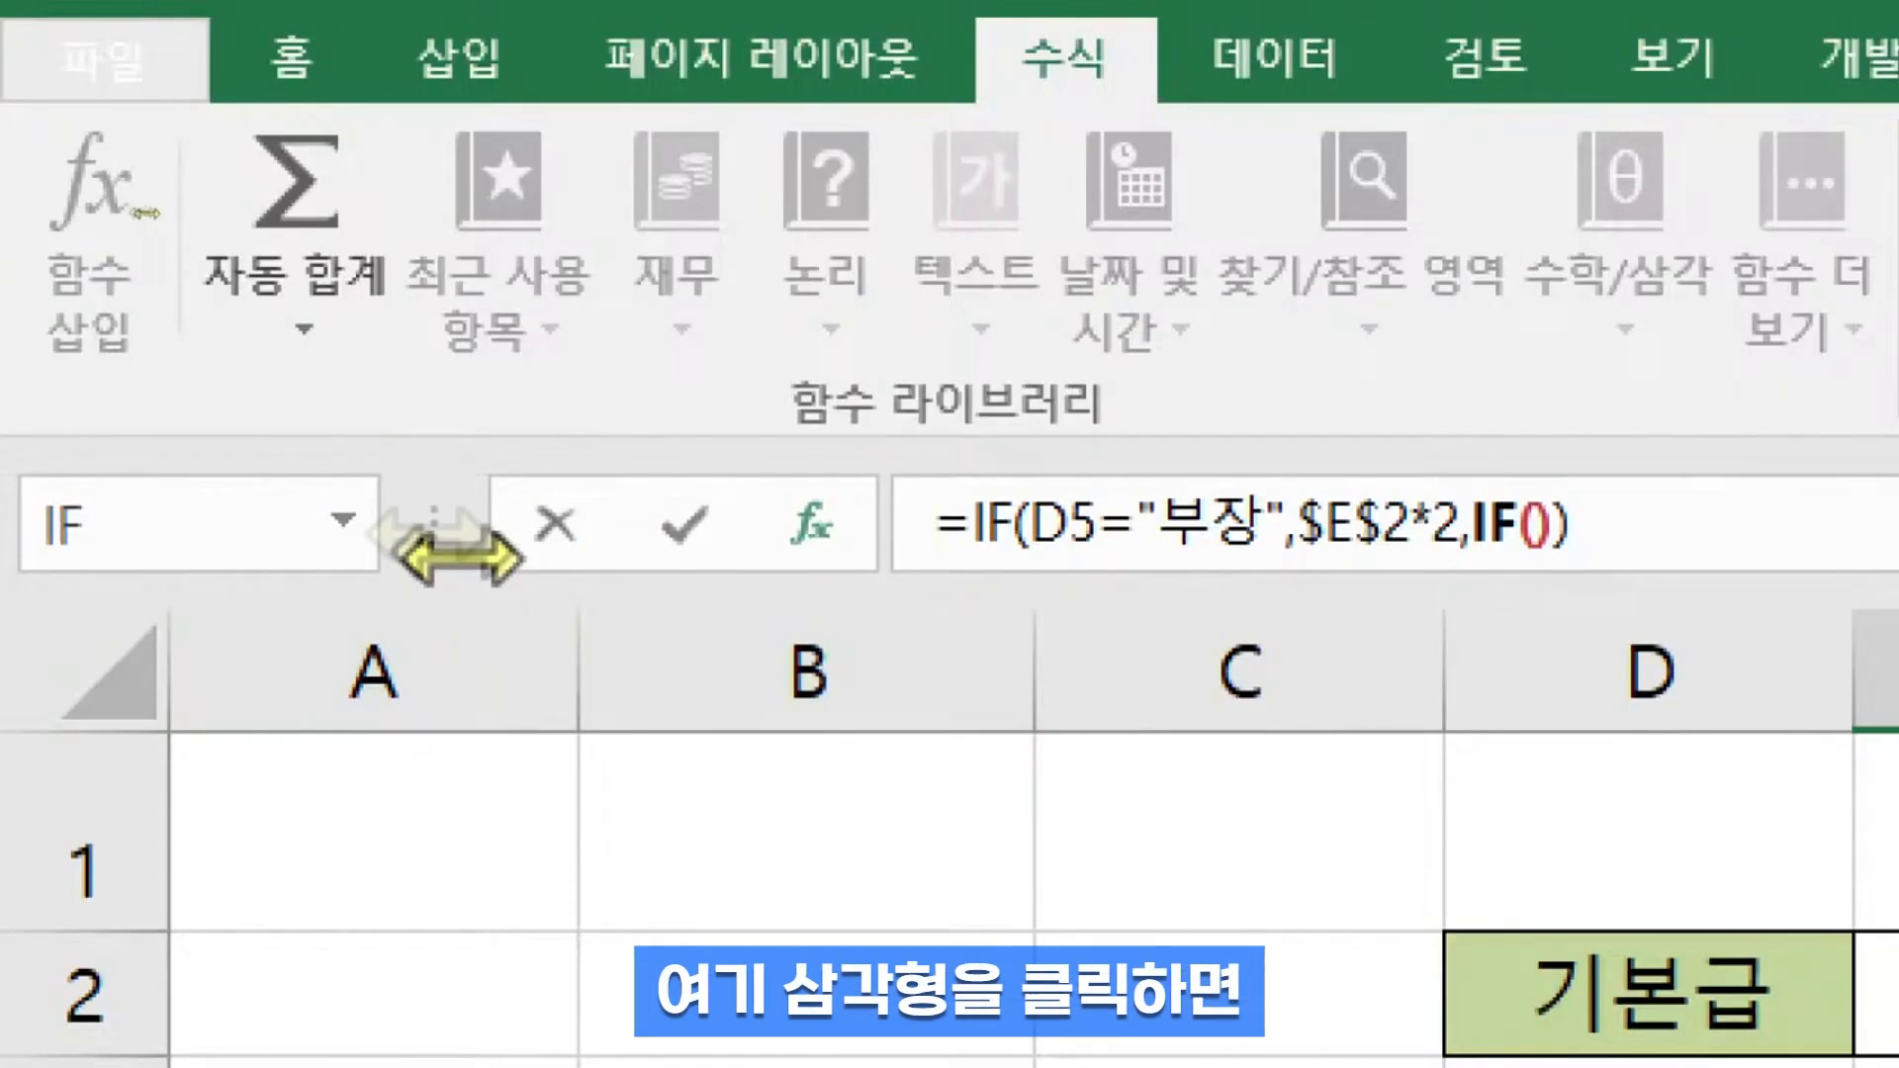
{"action": "left_click", "coordinate": [343, 521]}
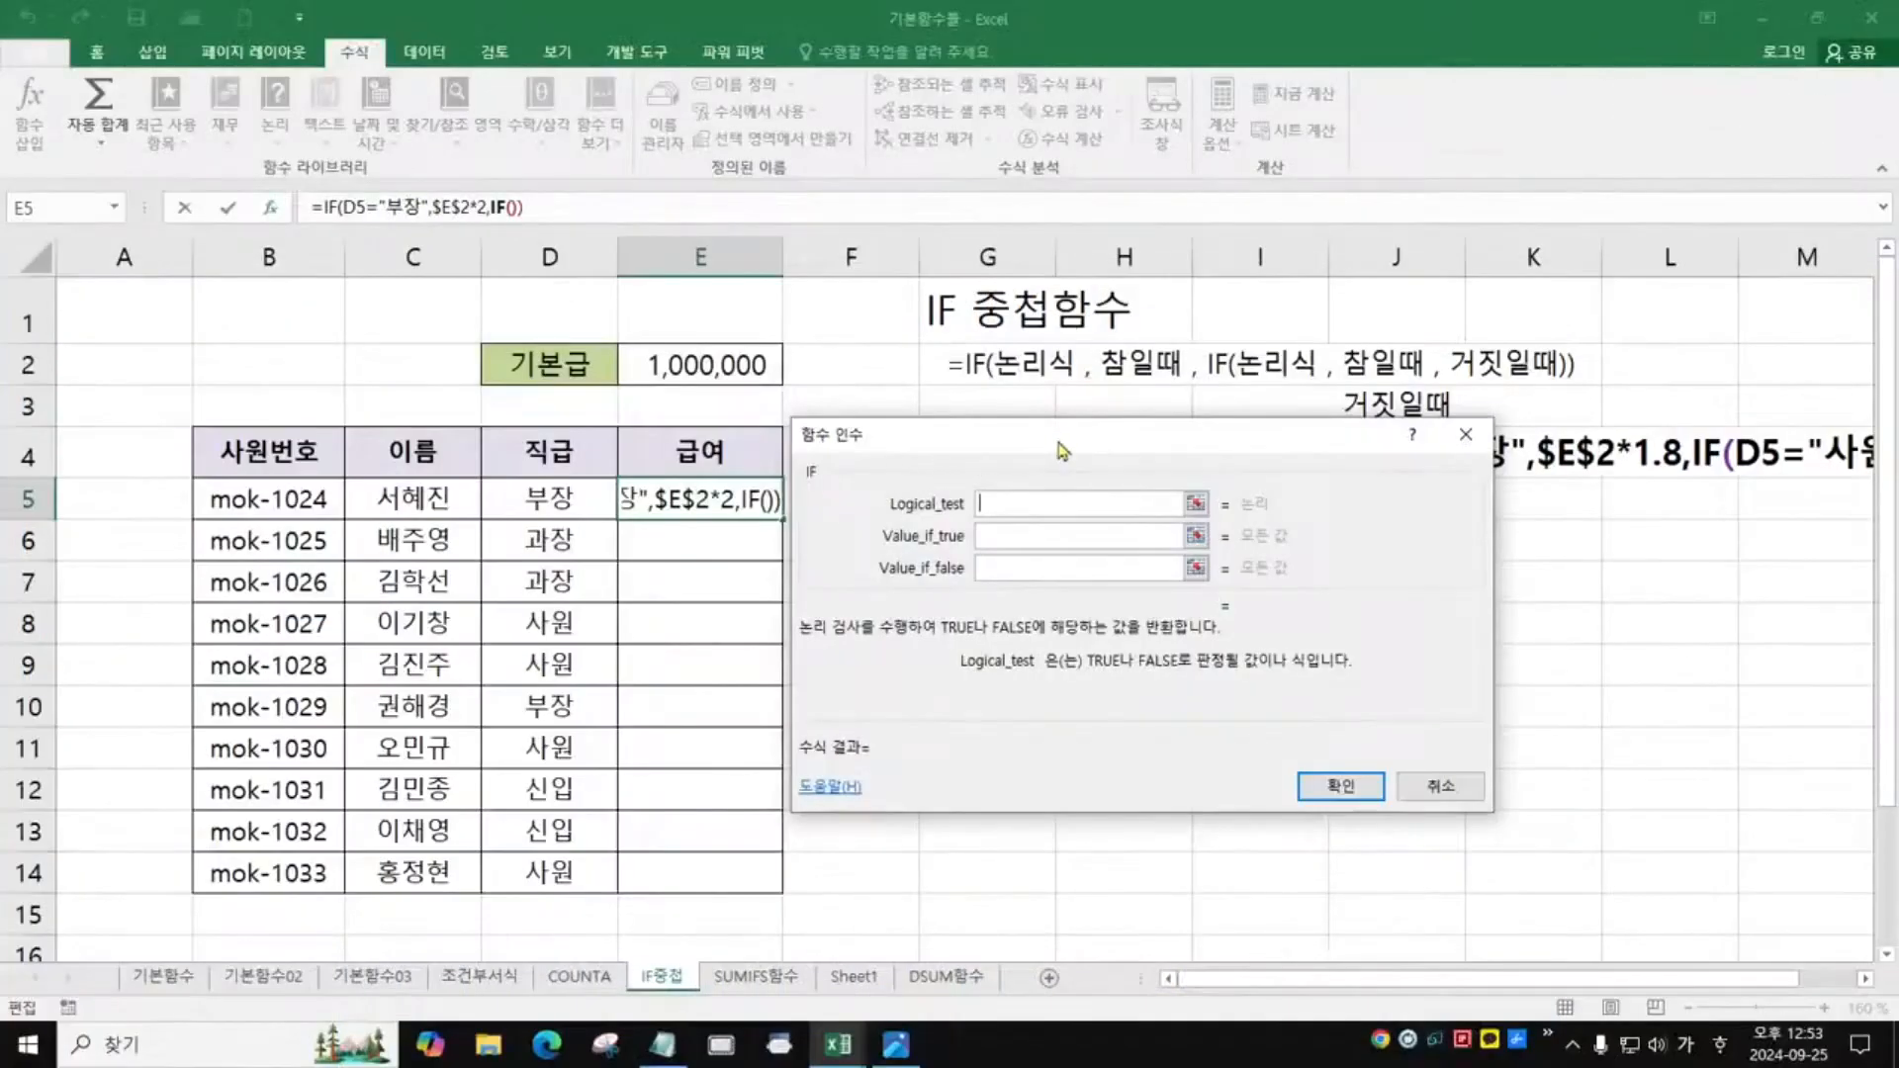
{"action": "left_click_drag", "start_coordinate": [1061, 450], "coordinate": [1071, 477]}
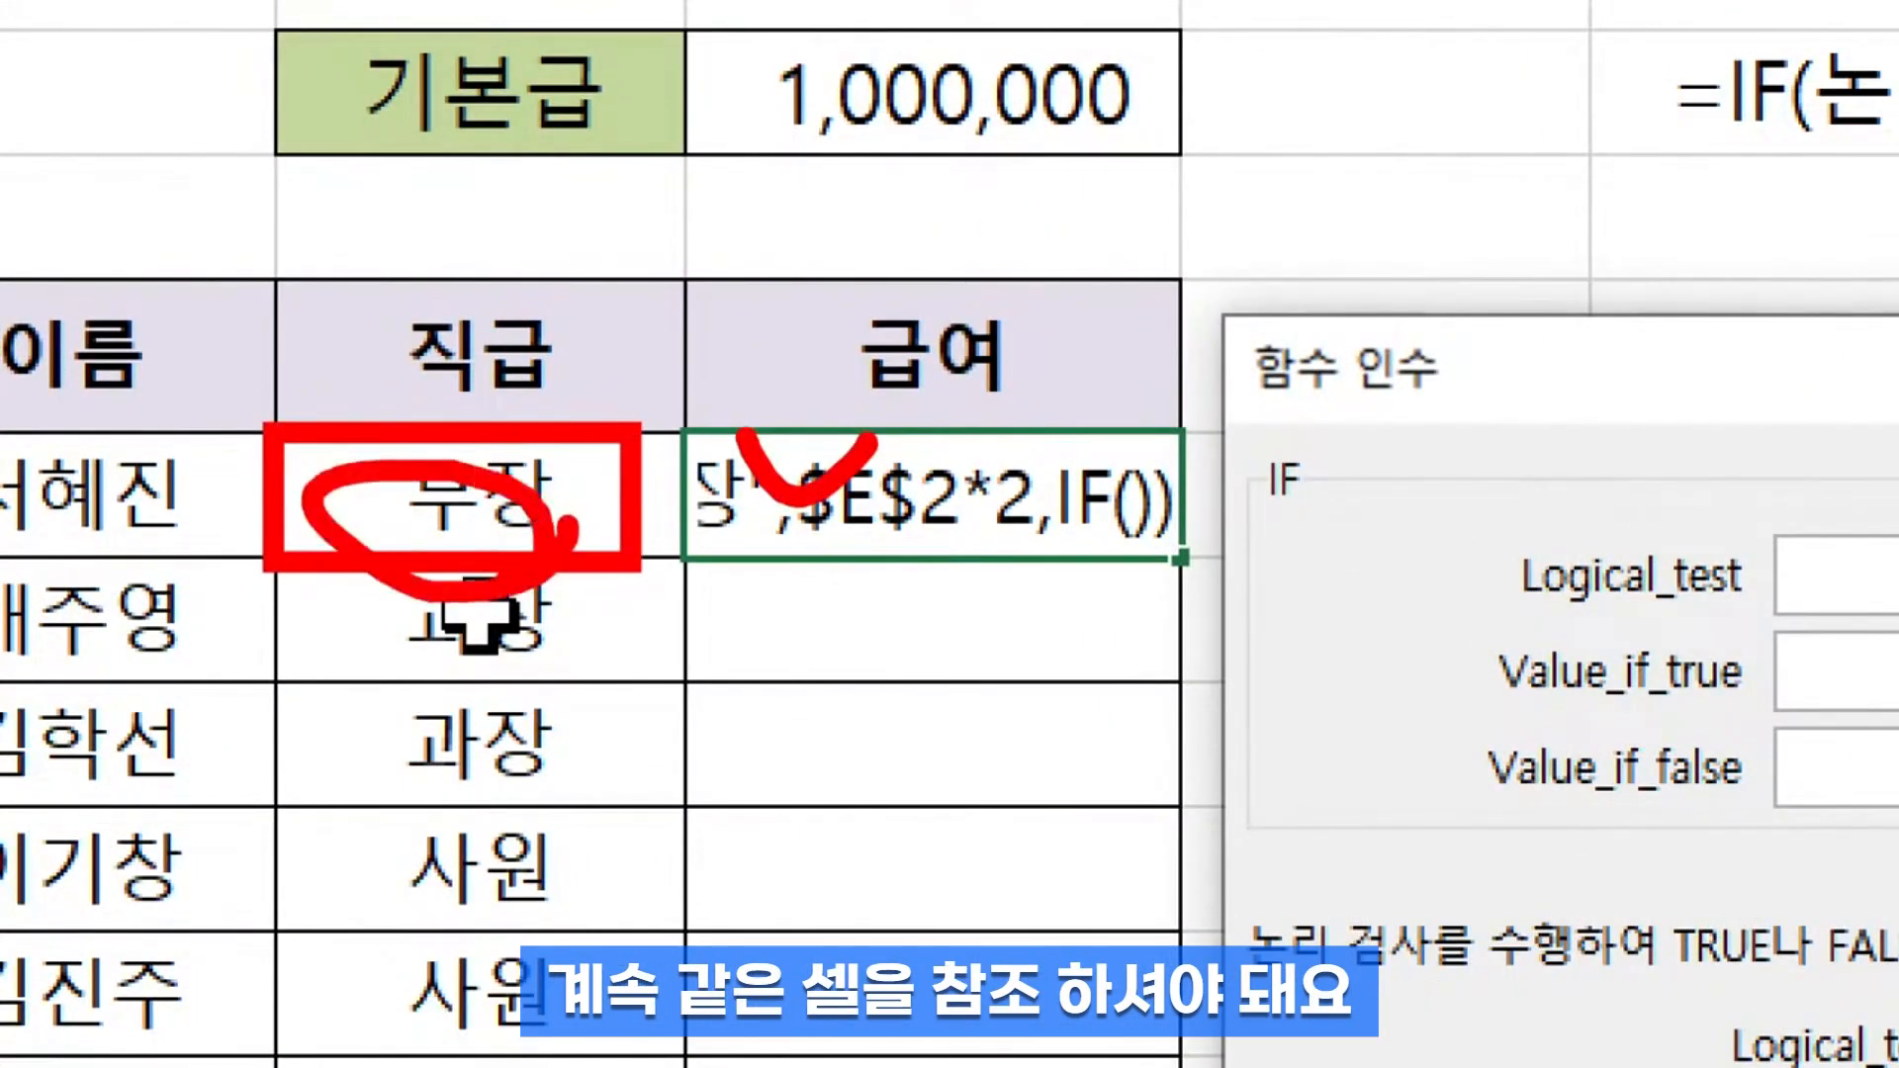
Set the second IF's logical test to D5="과장" and its value if true to $E$2*1.8
{"action": "left_click", "coordinate": [519, 490]}
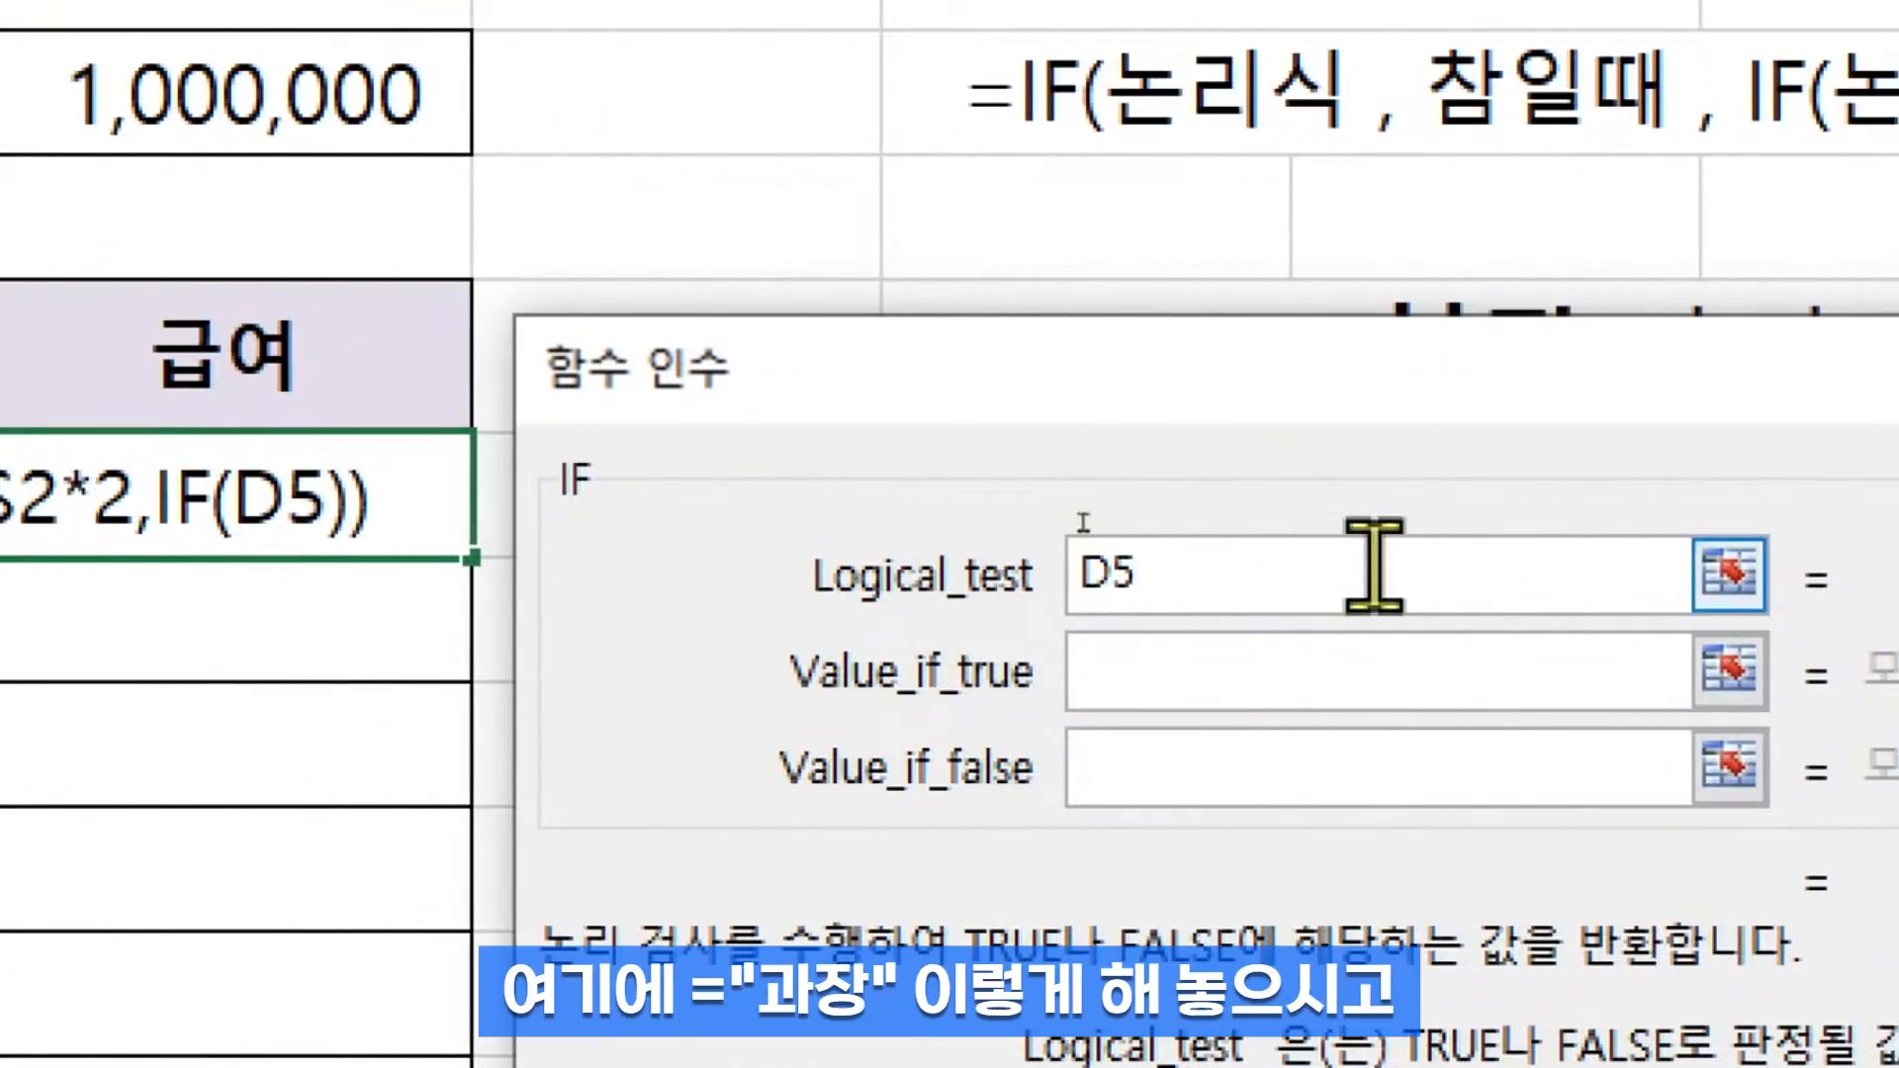
{"action": "type", "text": "=\"과장"}
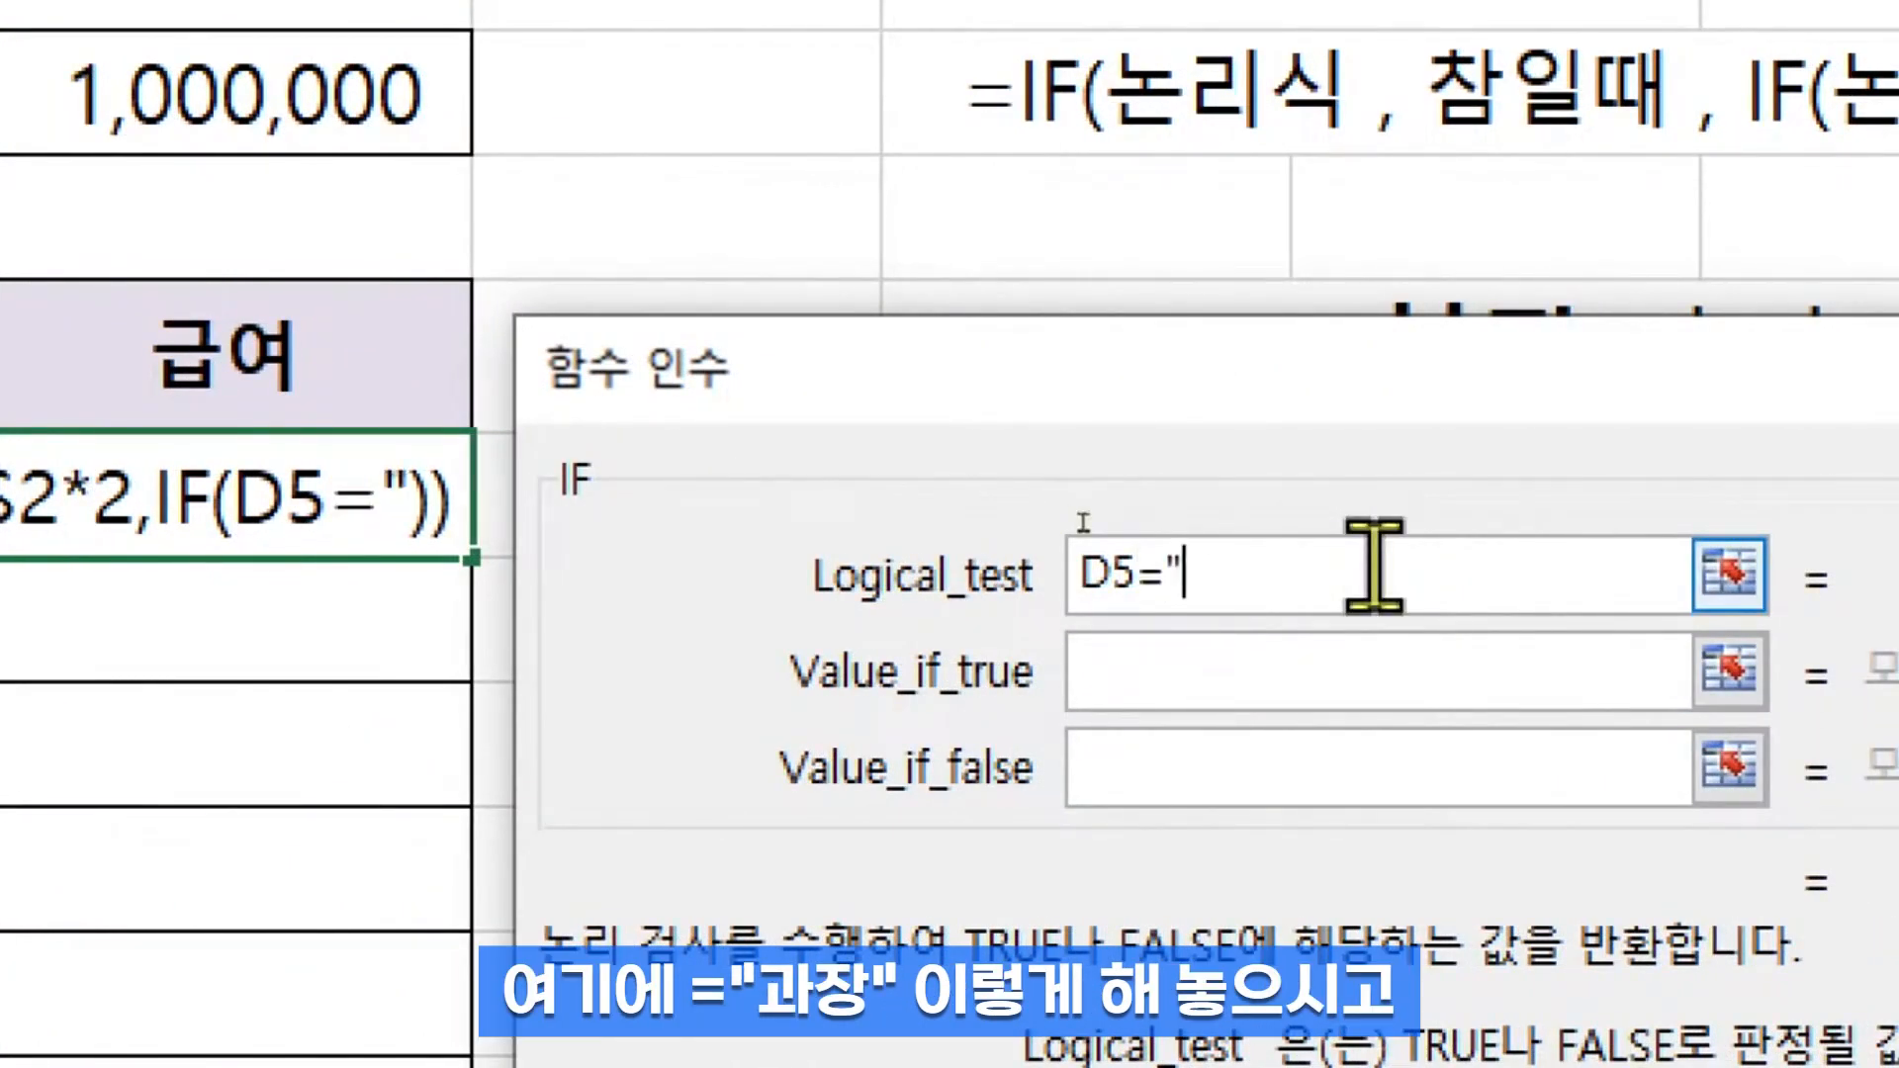
{"action": "type", "text": "\""}
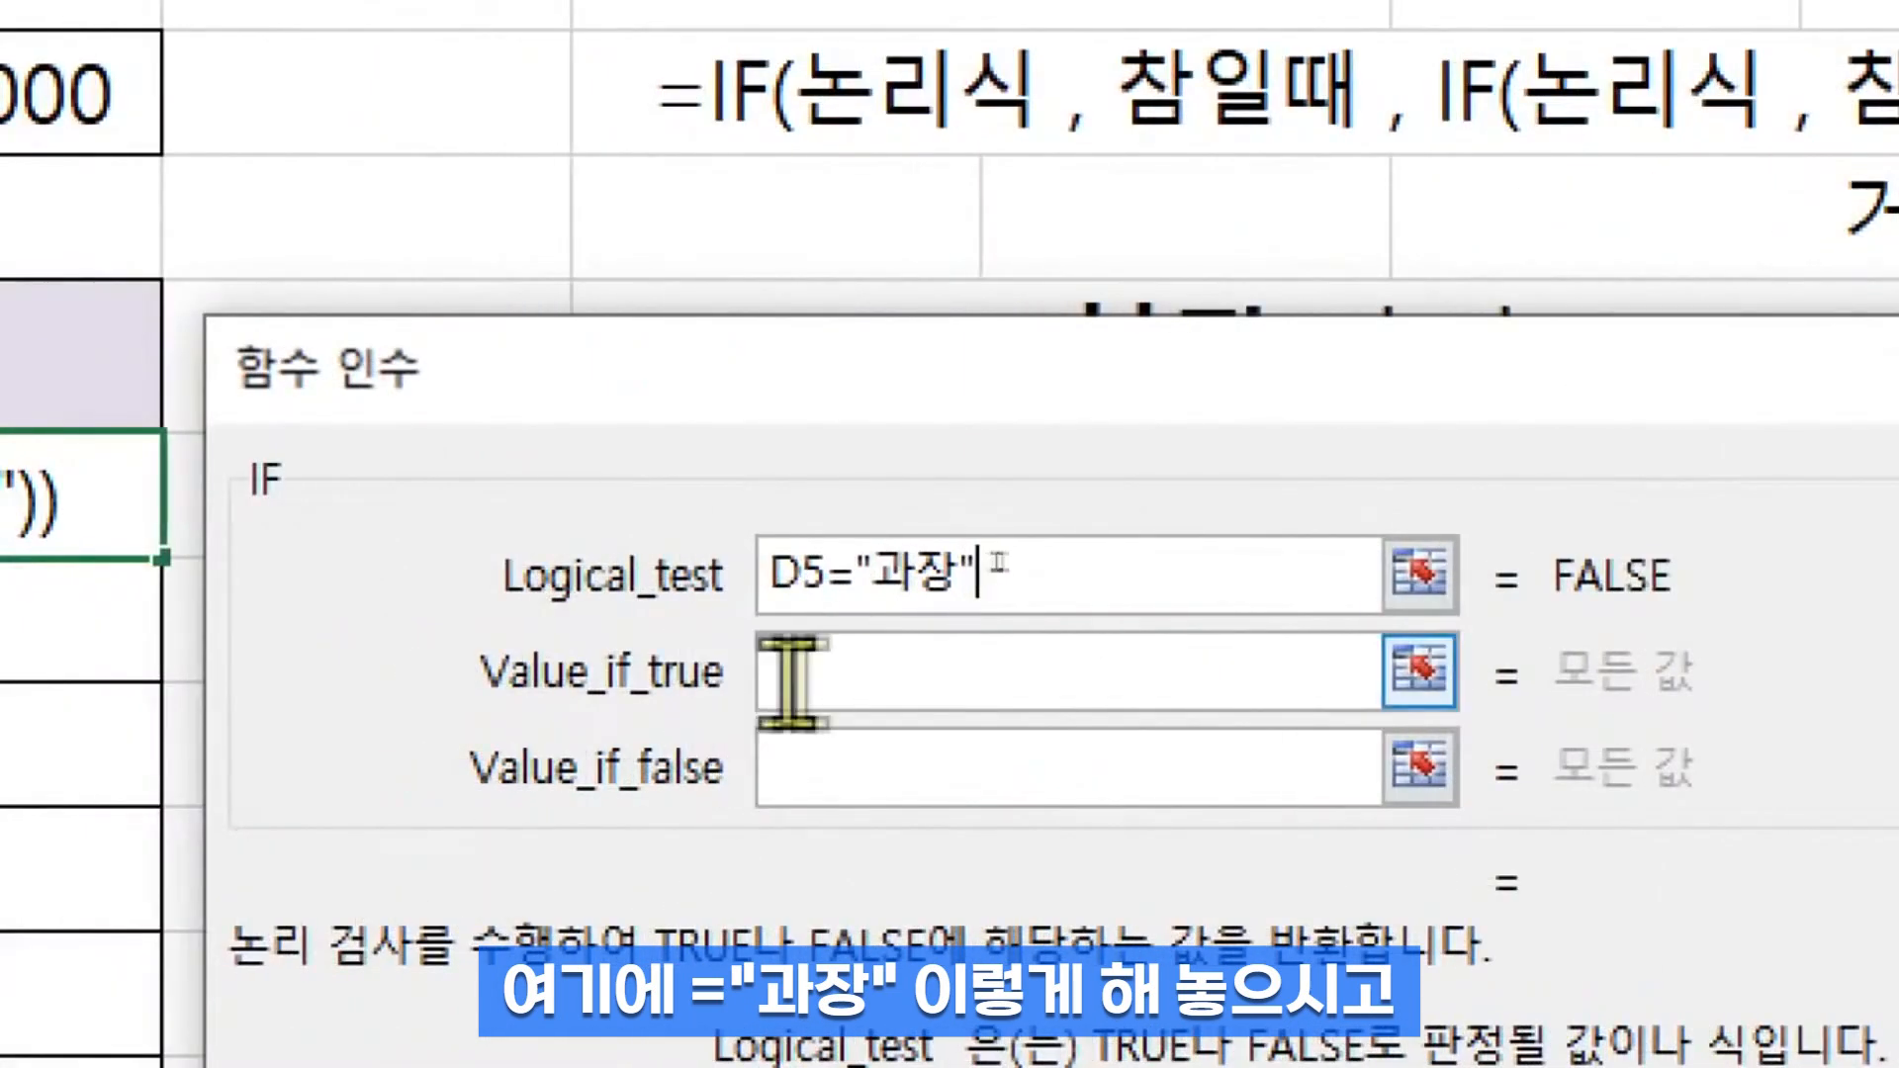
{"action": "left_click", "coordinate": [1153, 672]}
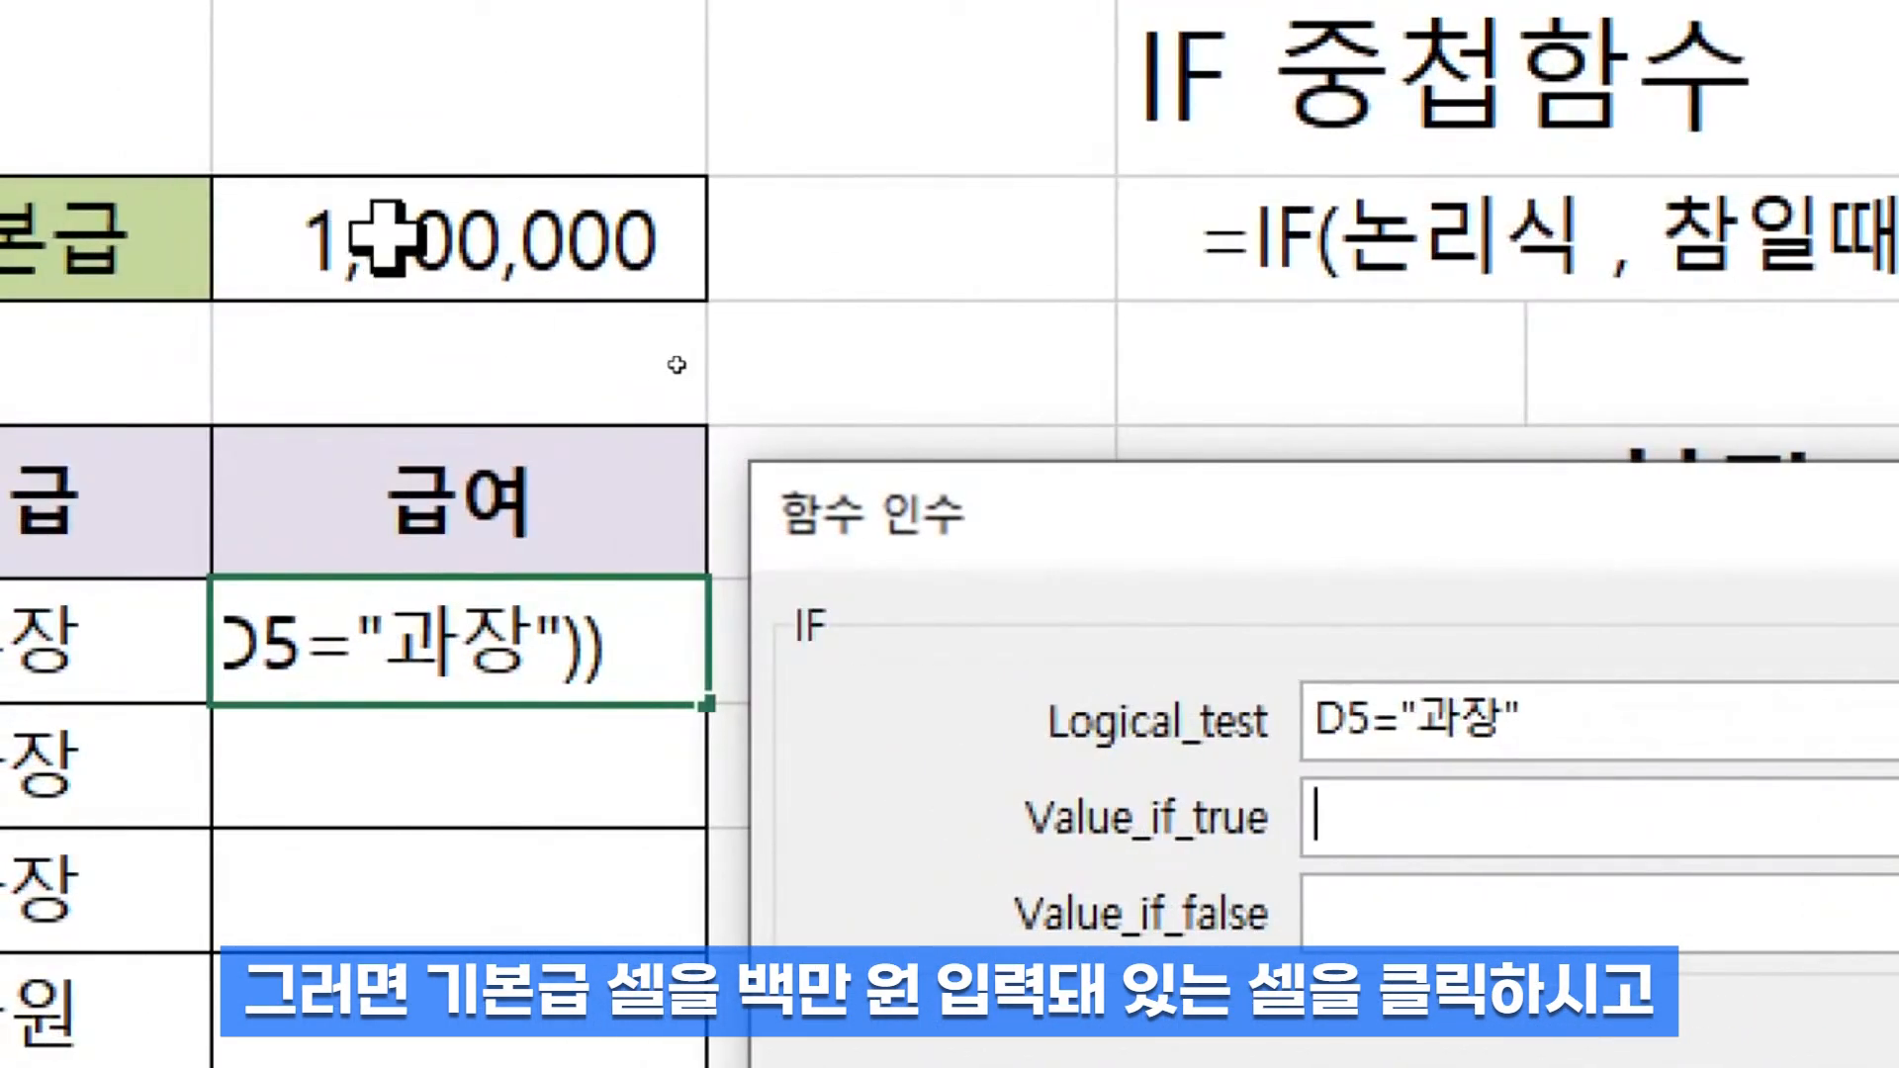
{"action": "left_click", "coordinate": [428, 263]}
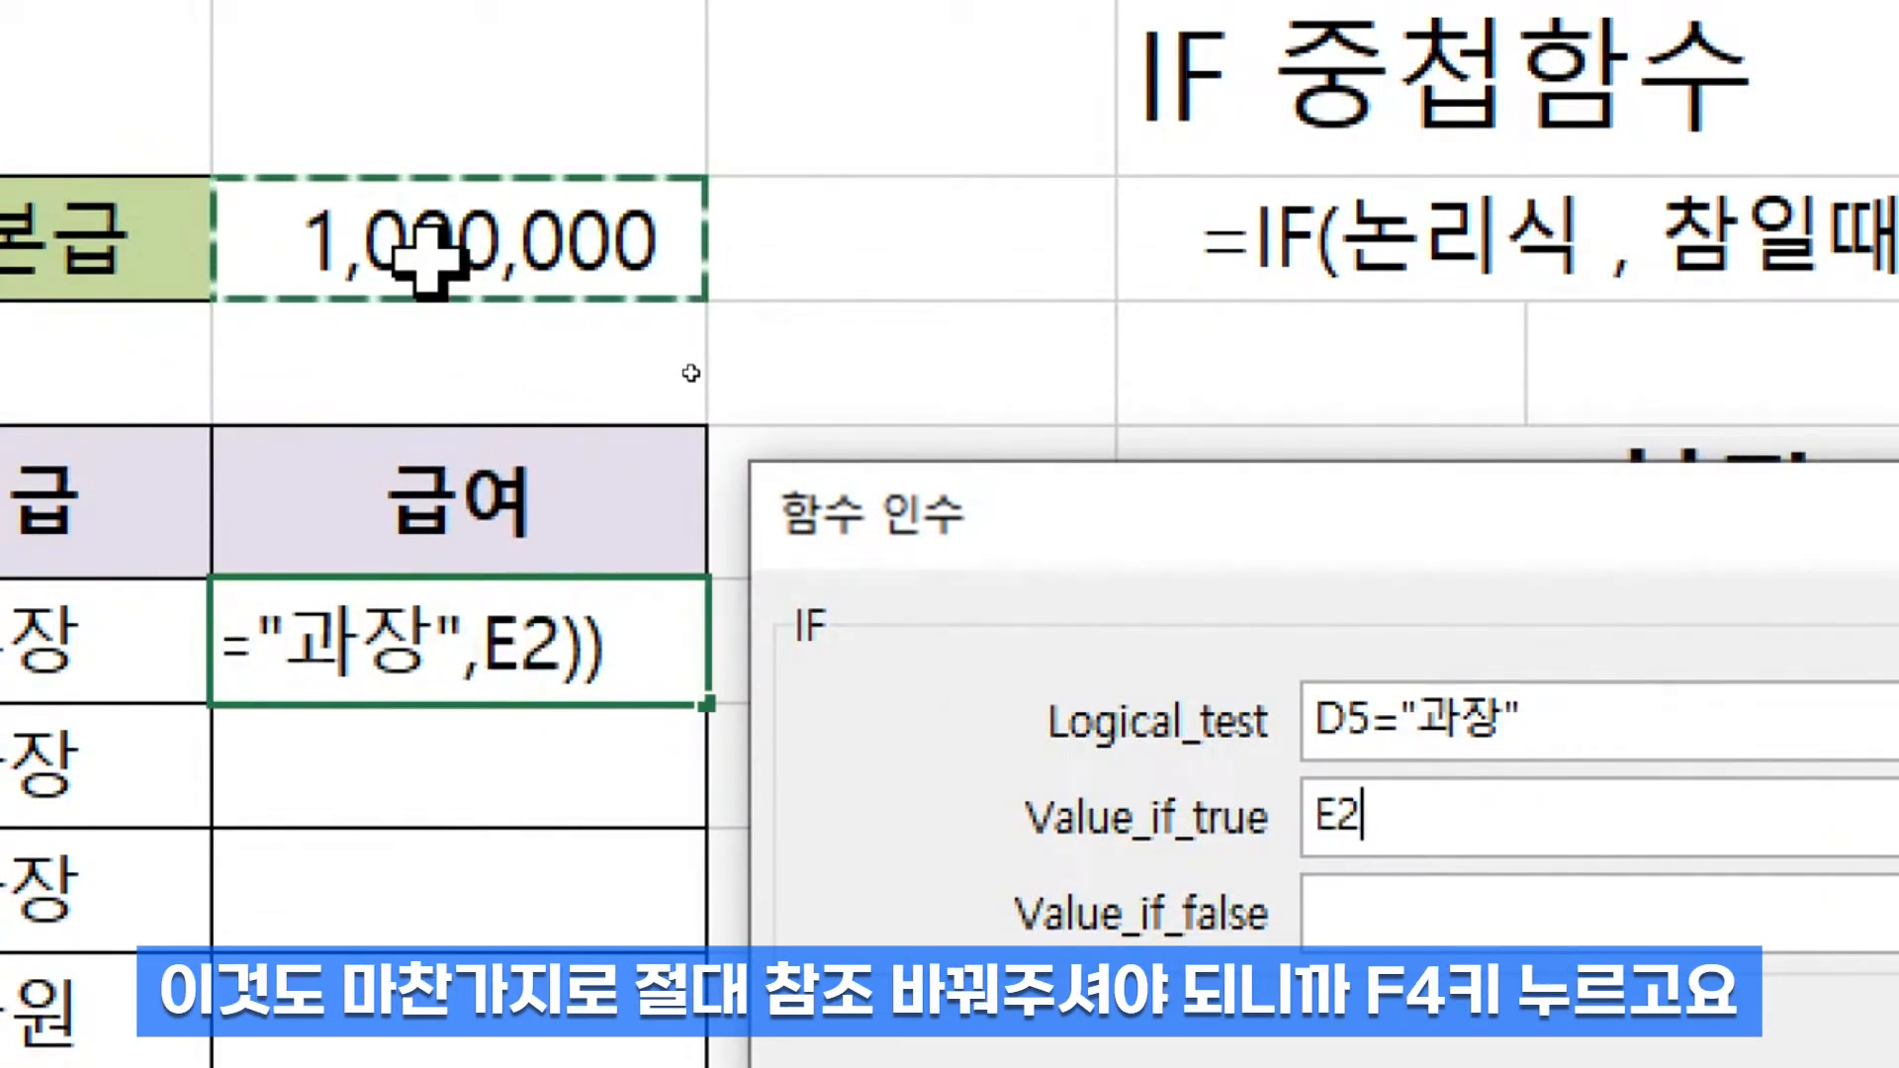
{"action": "key", "text": "F4"}
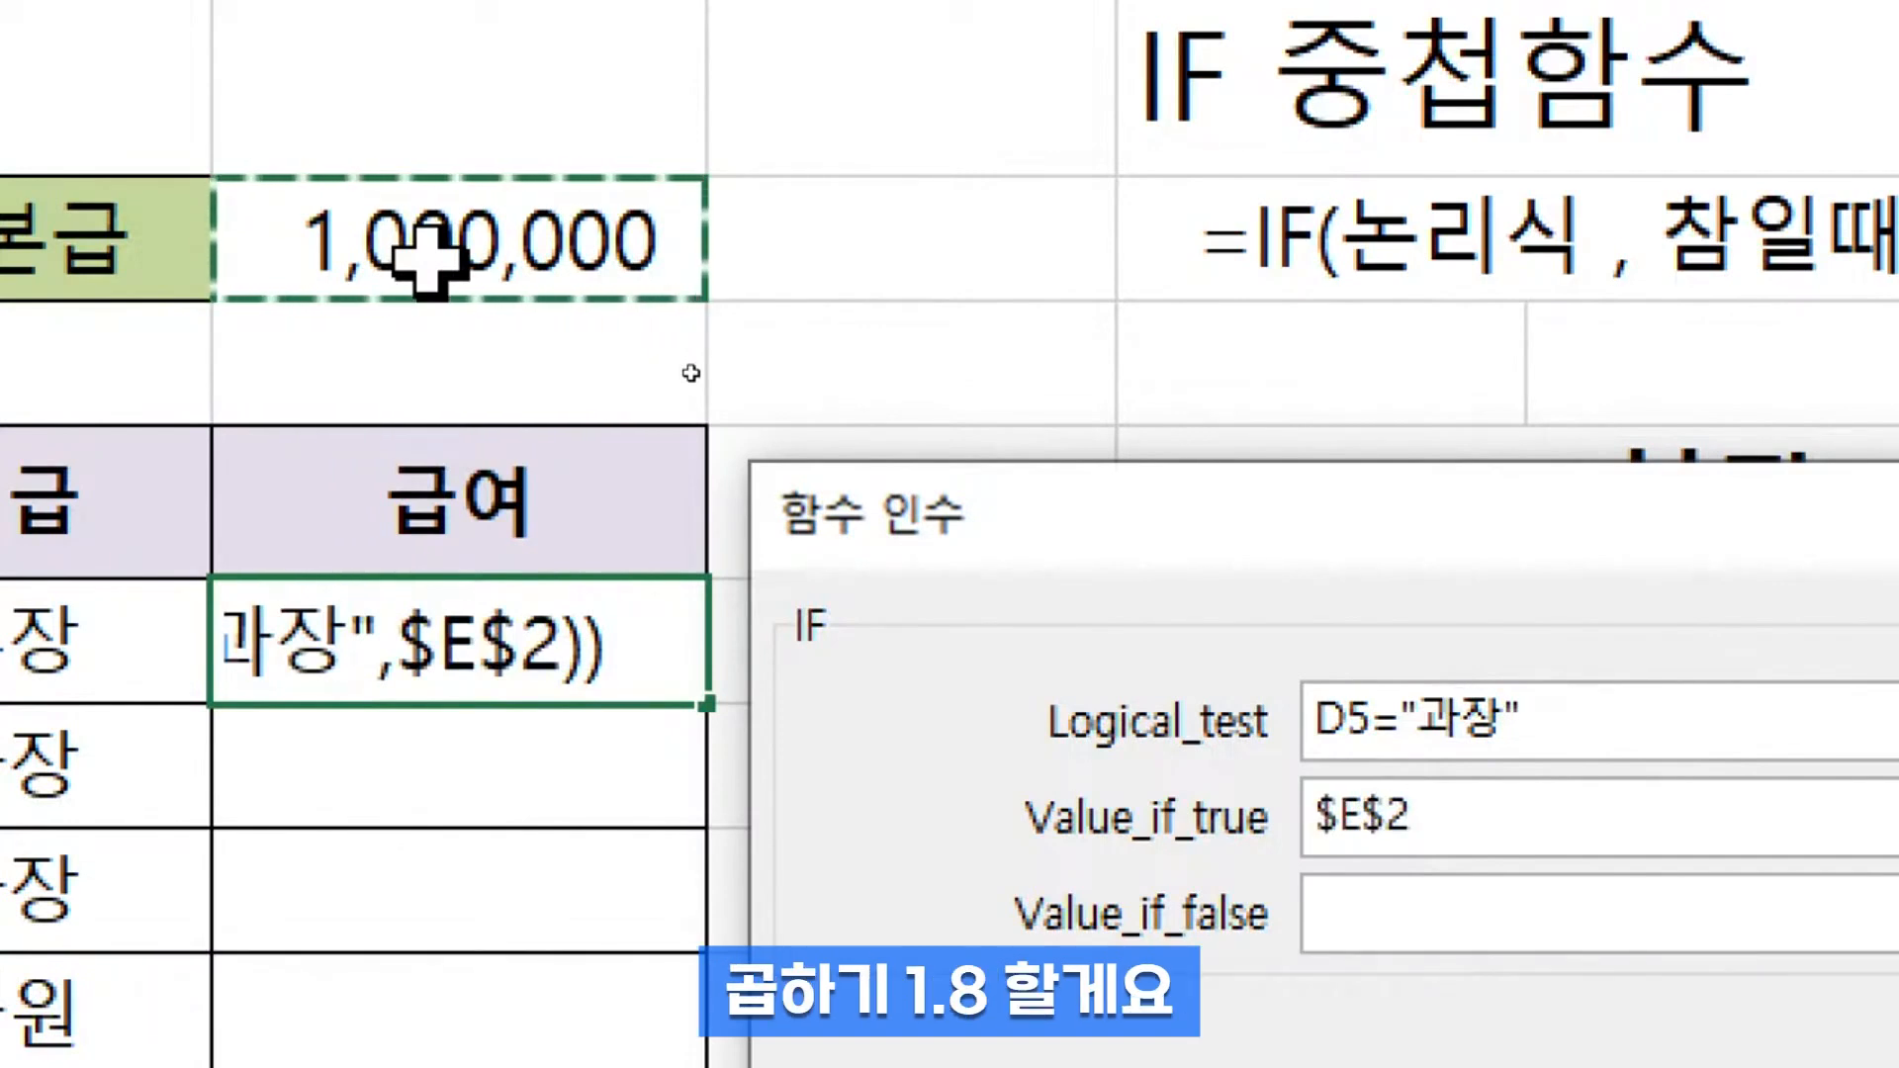
{"action": "type", "text": "*1.8"}
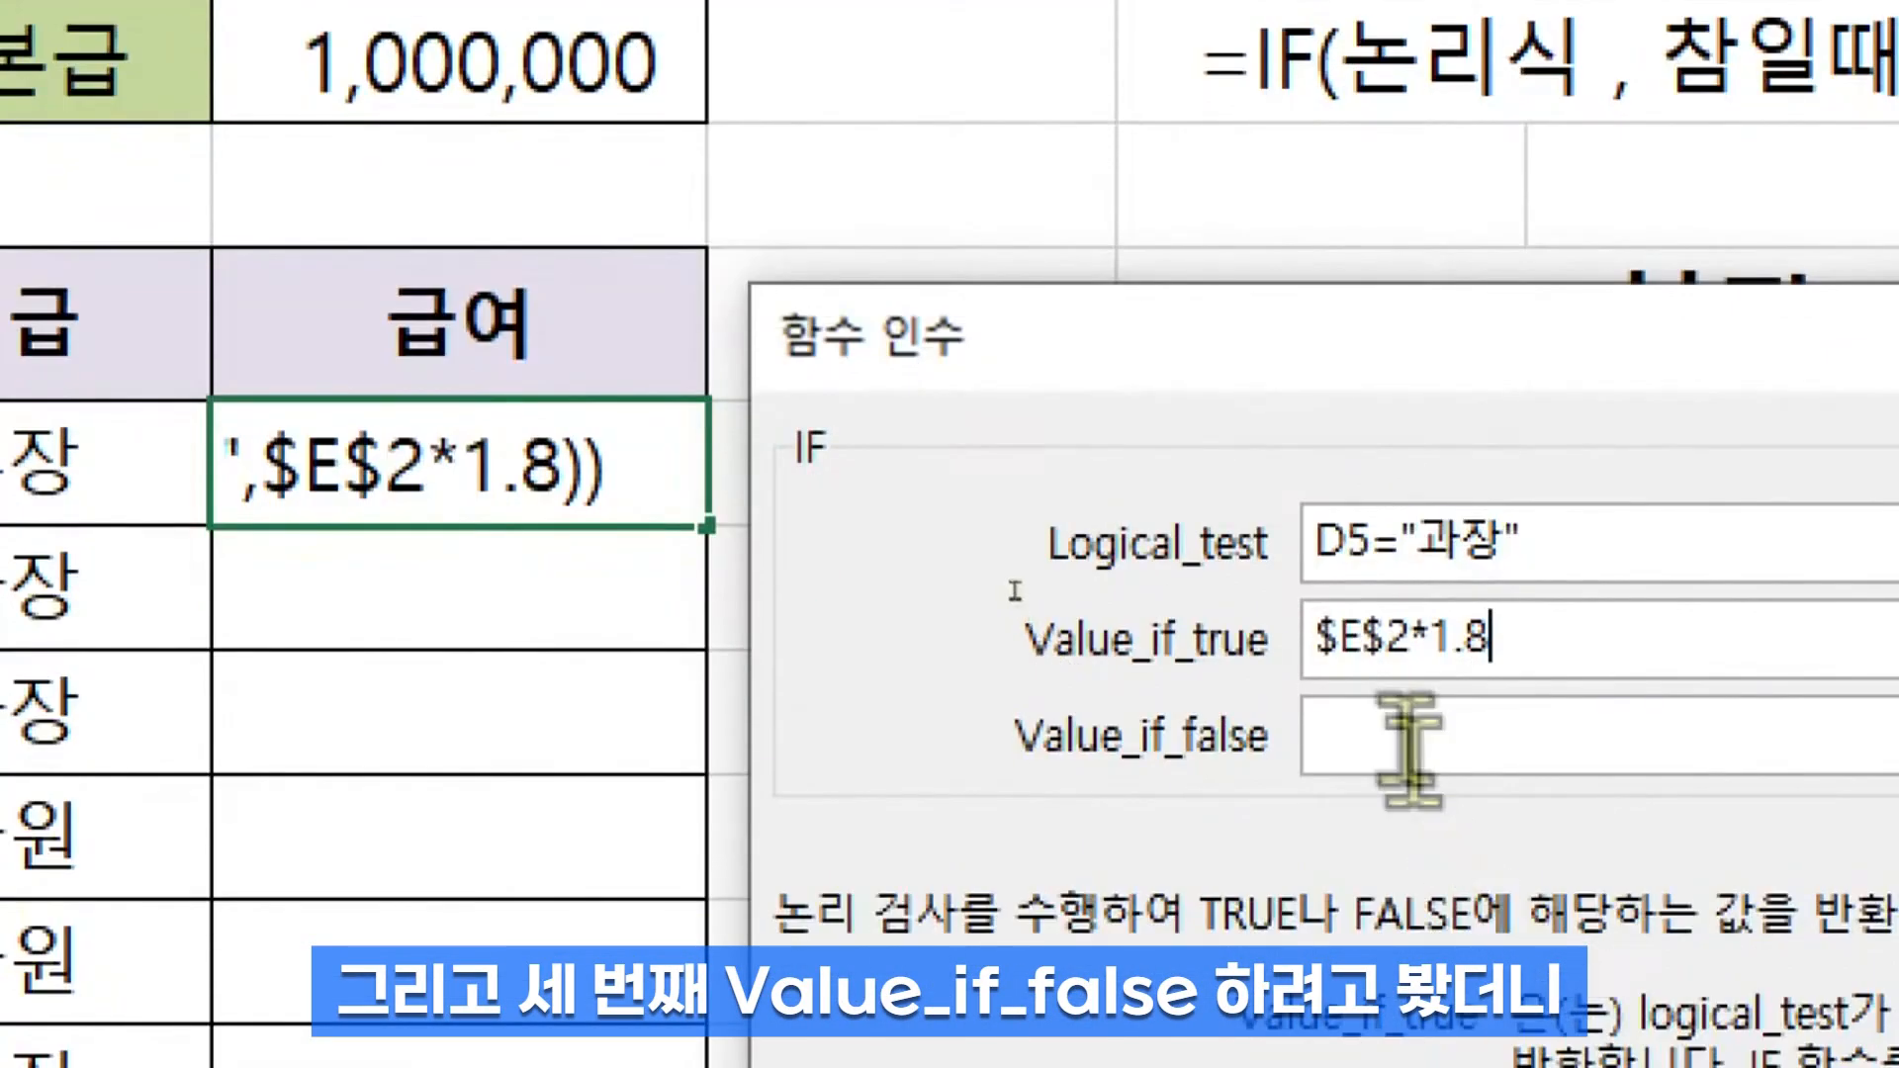
Nest a third IF function in the second IF's value if false, with the logical test D5="사원"
{"action": "left_click", "coordinate": [1403, 735]}
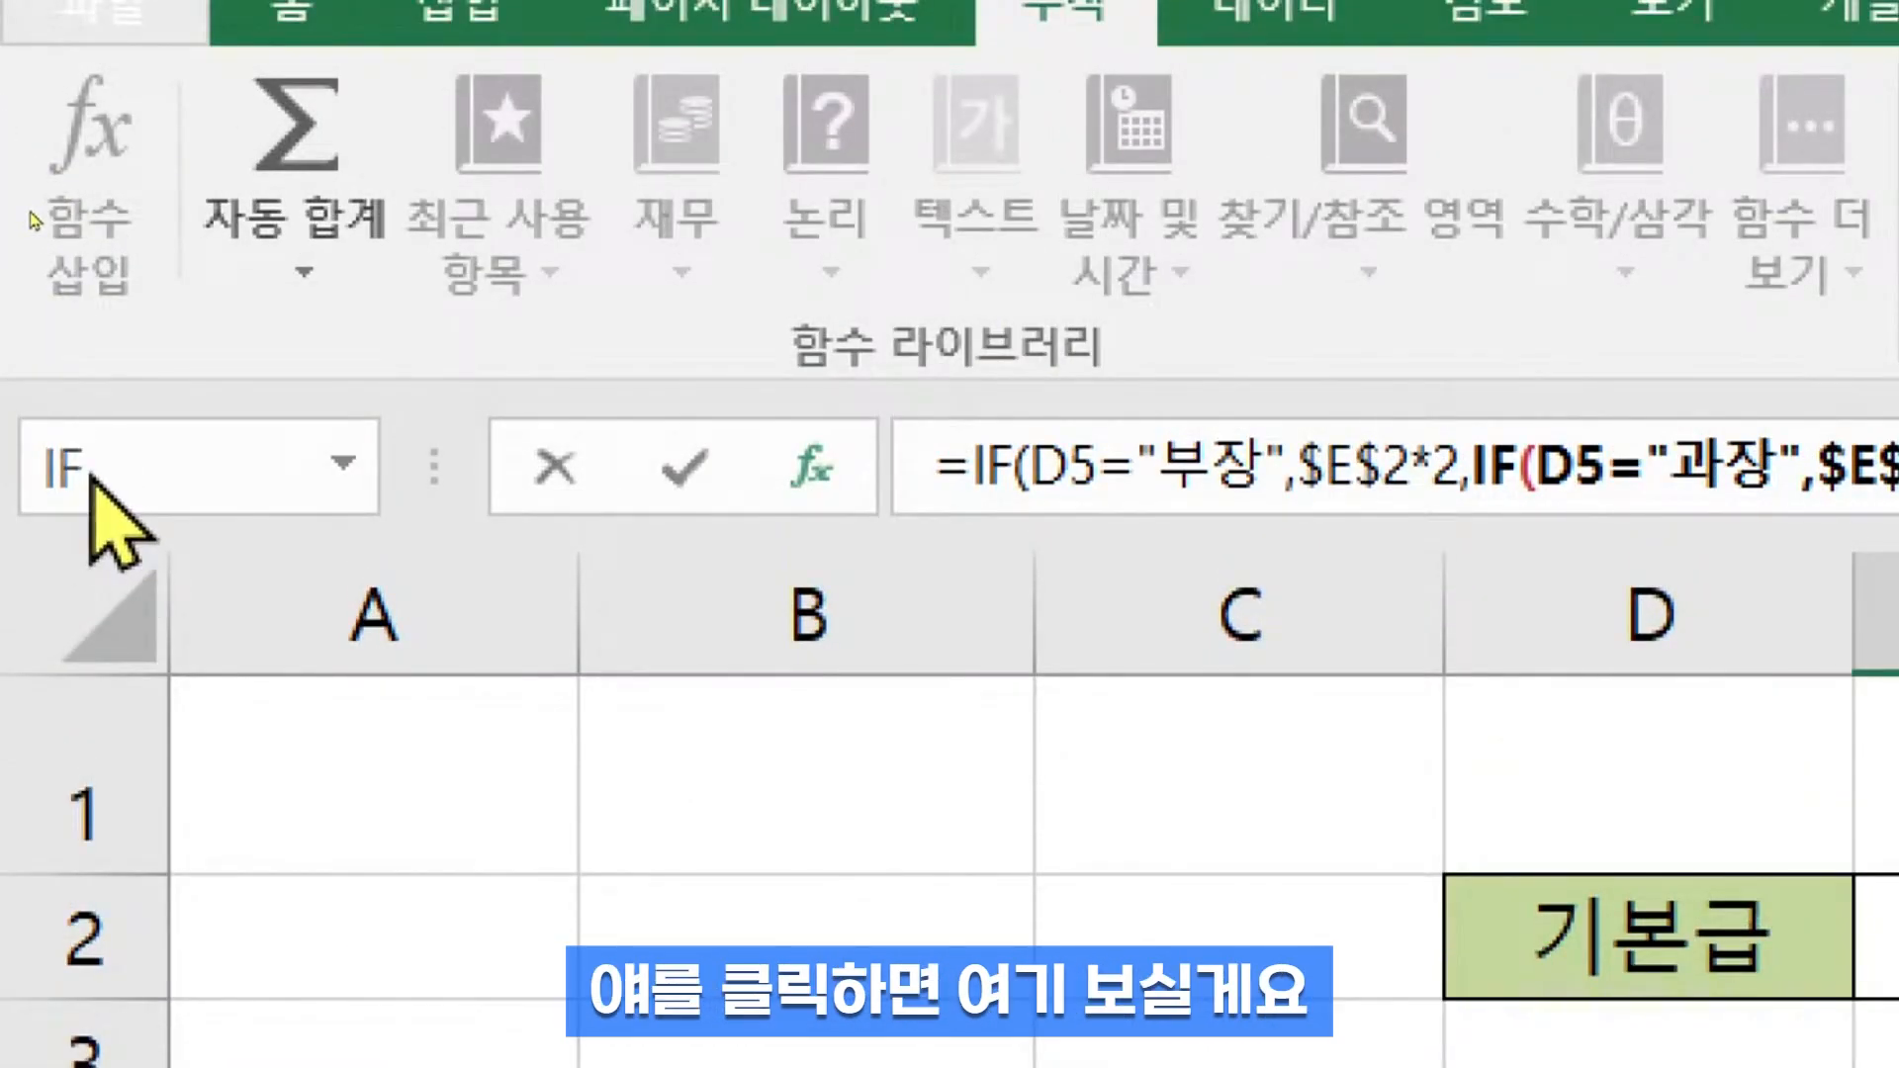
{"action": "left_click", "coordinate": [83, 473]}
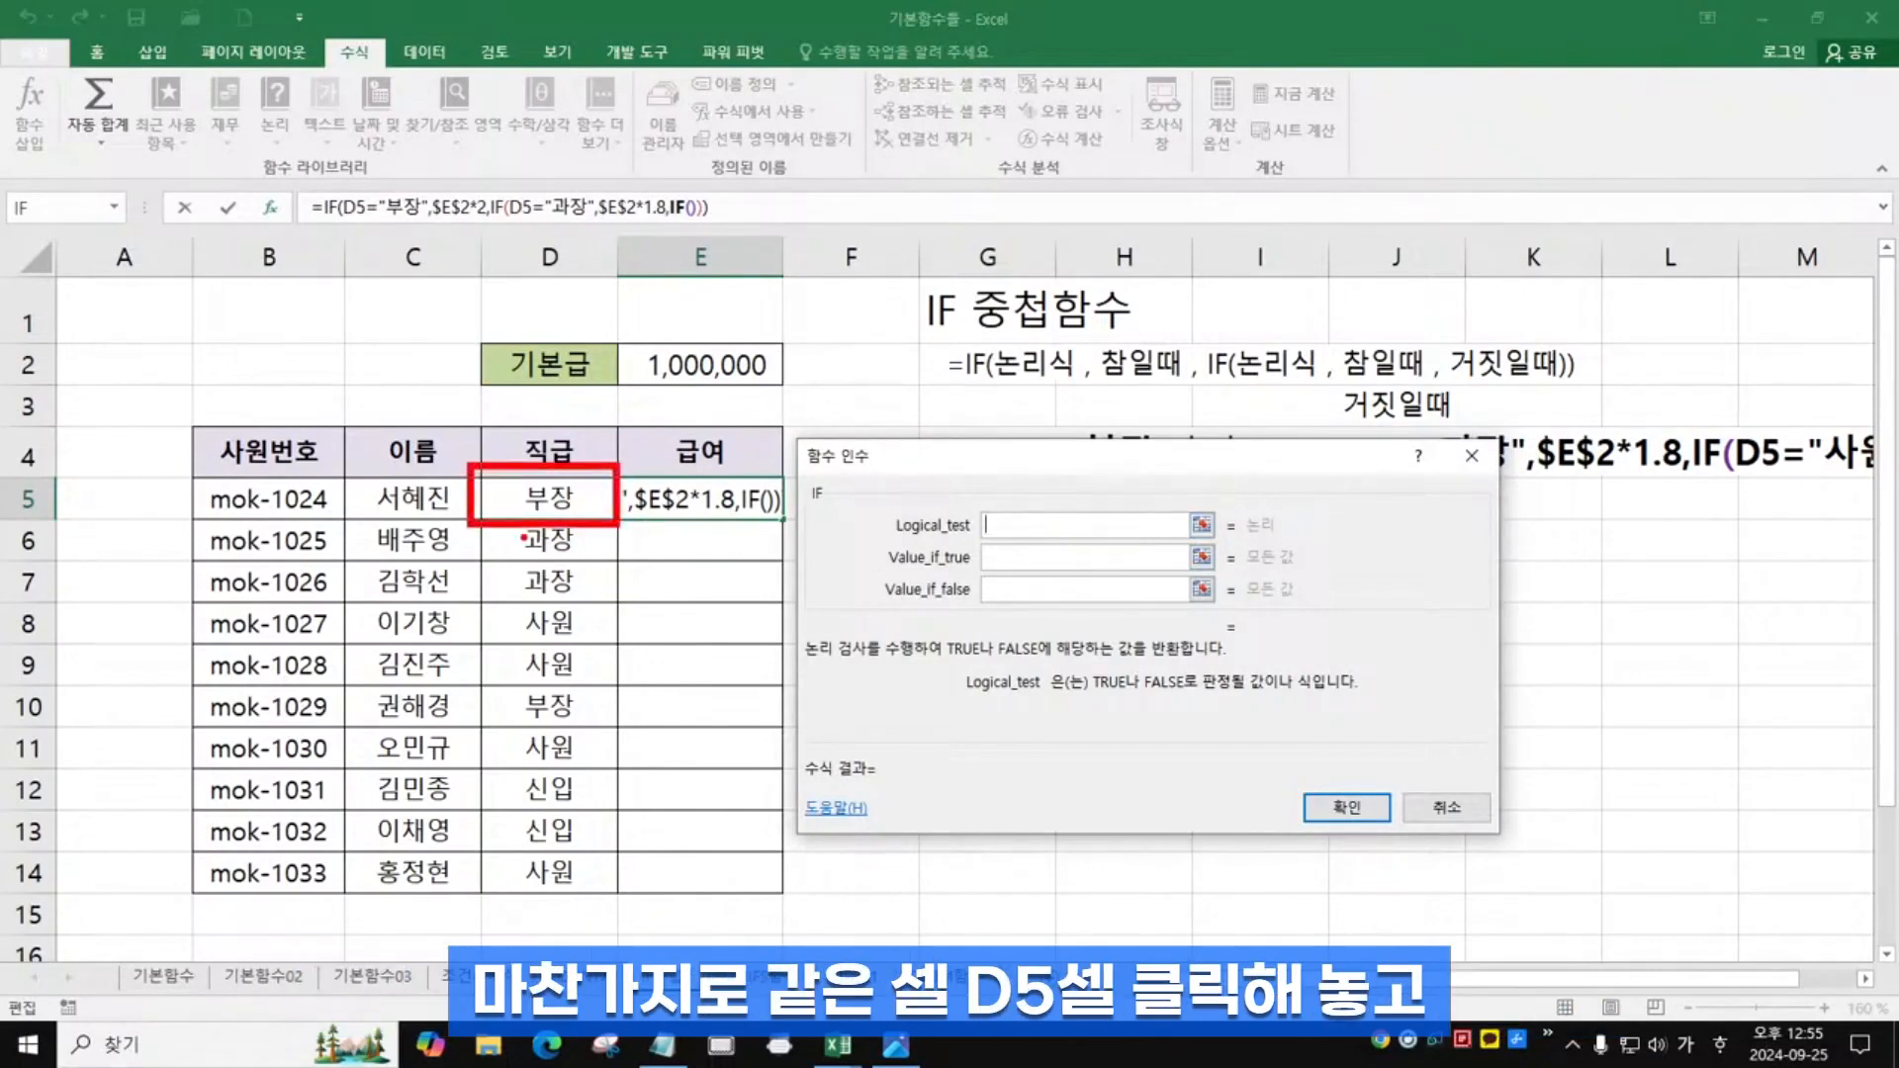
{"action": "left_click", "coordinate": [509, 500]}
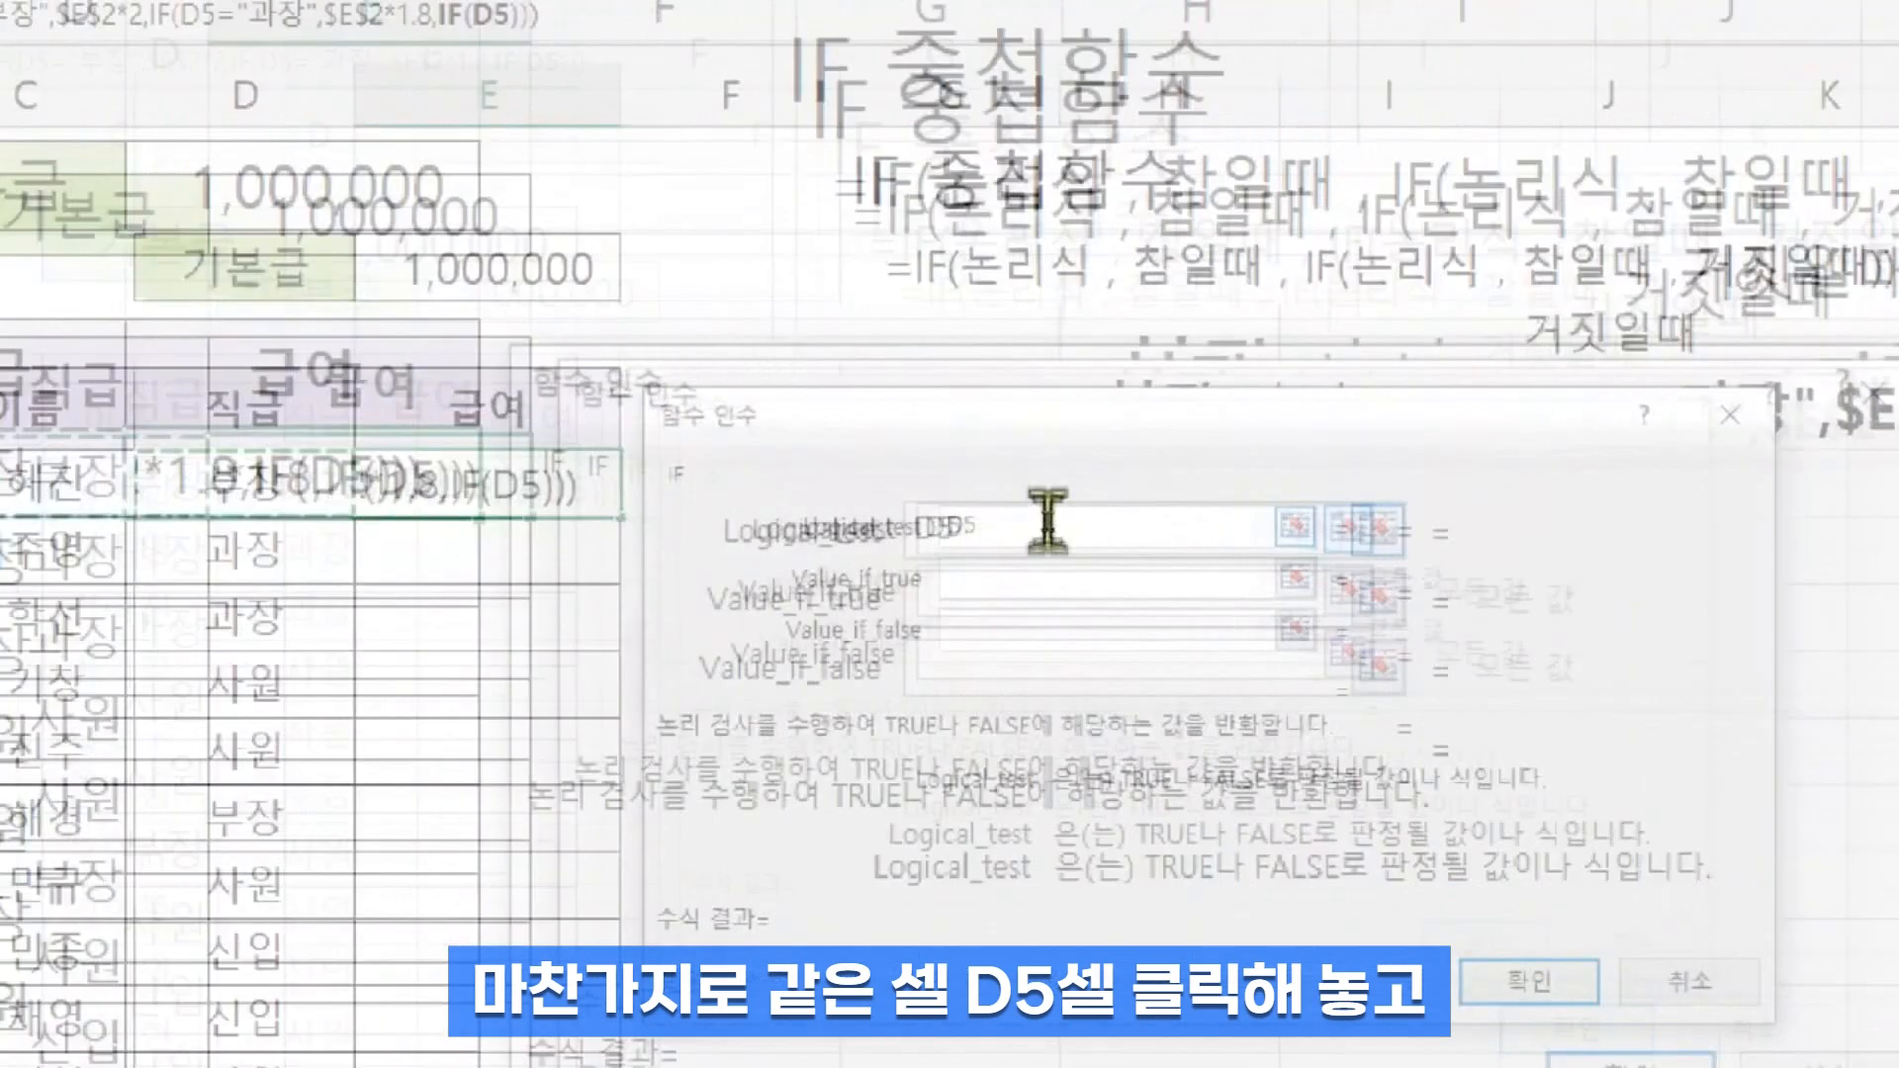
{"action": "type", "text": "=\"사원"}
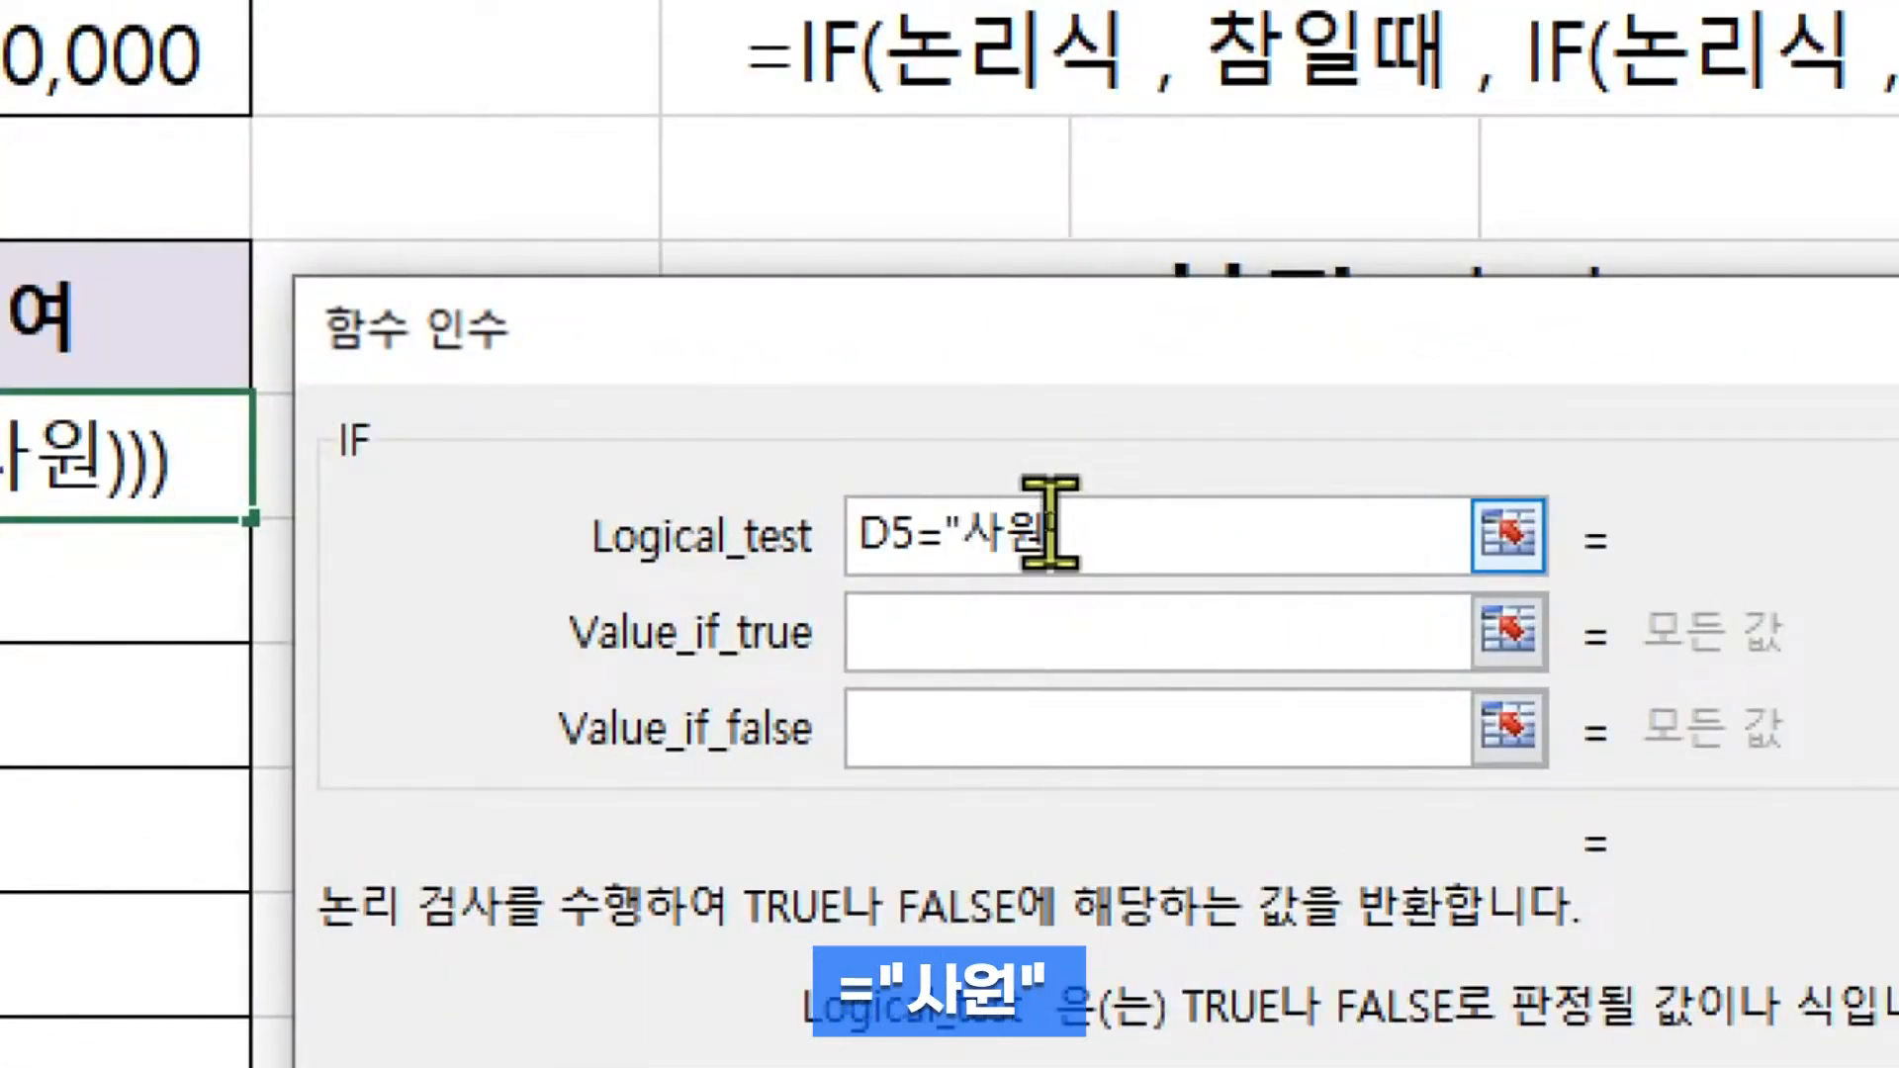
{"action": "type", "text": "\""}
Set the third IF's value if true to the absolute base pay reference multiplied by 1.5, giving $E$2*1.5
{"action": "left_click", "coordinate": [923, 643]}
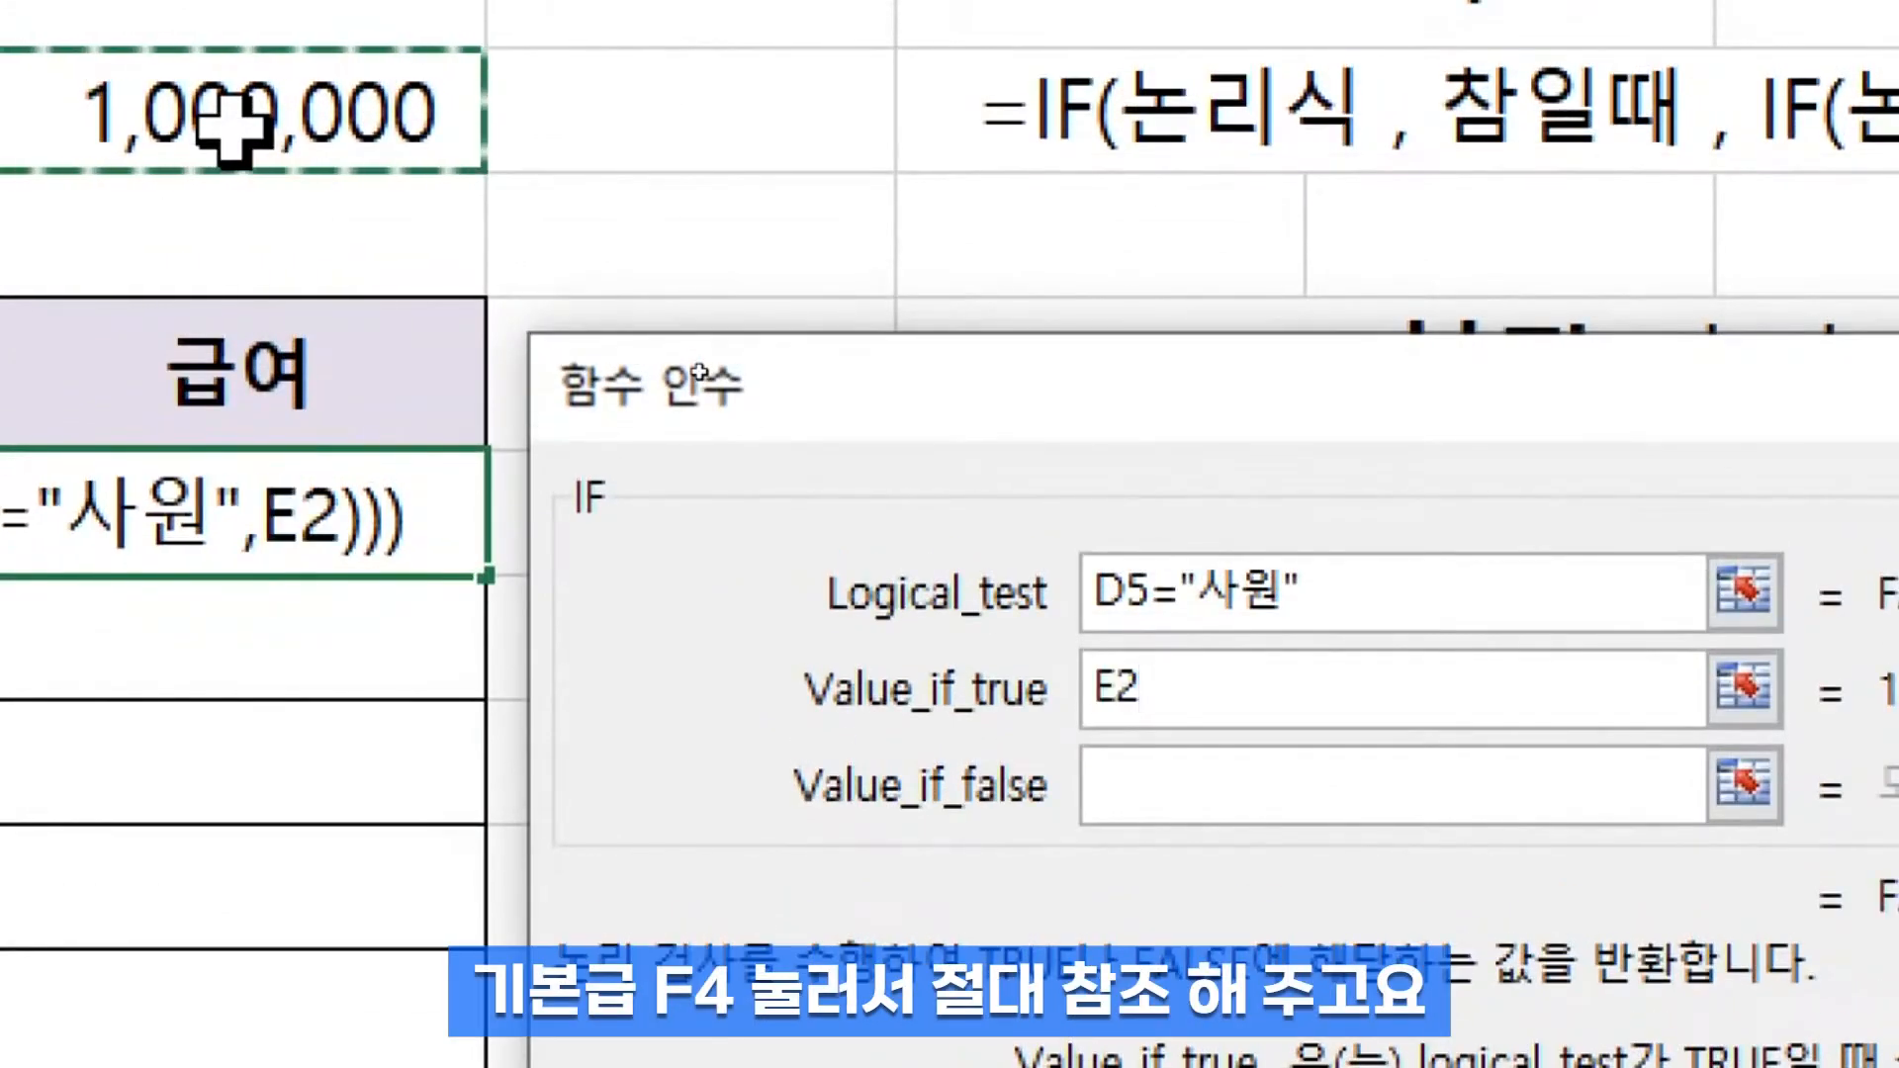
{"action": "key", "text": "F4"}
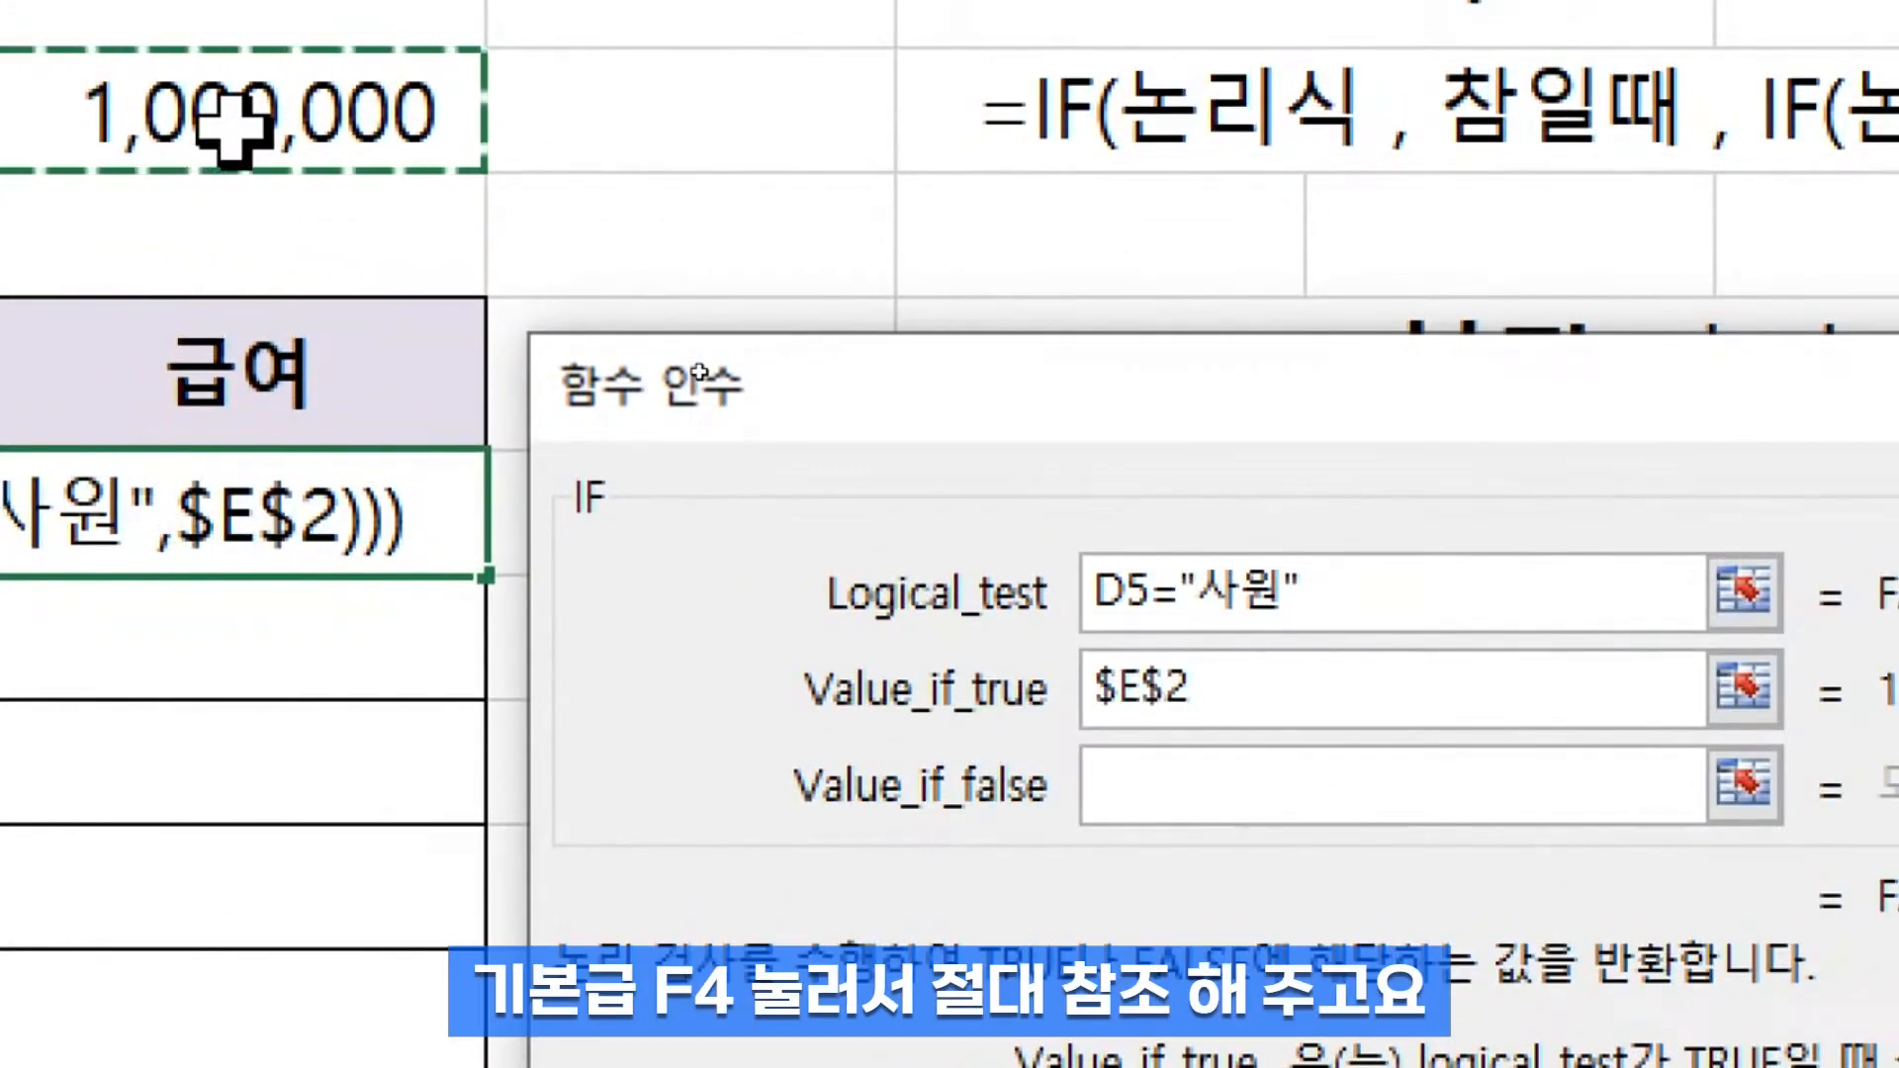
{"action": "type", "text": "*"}
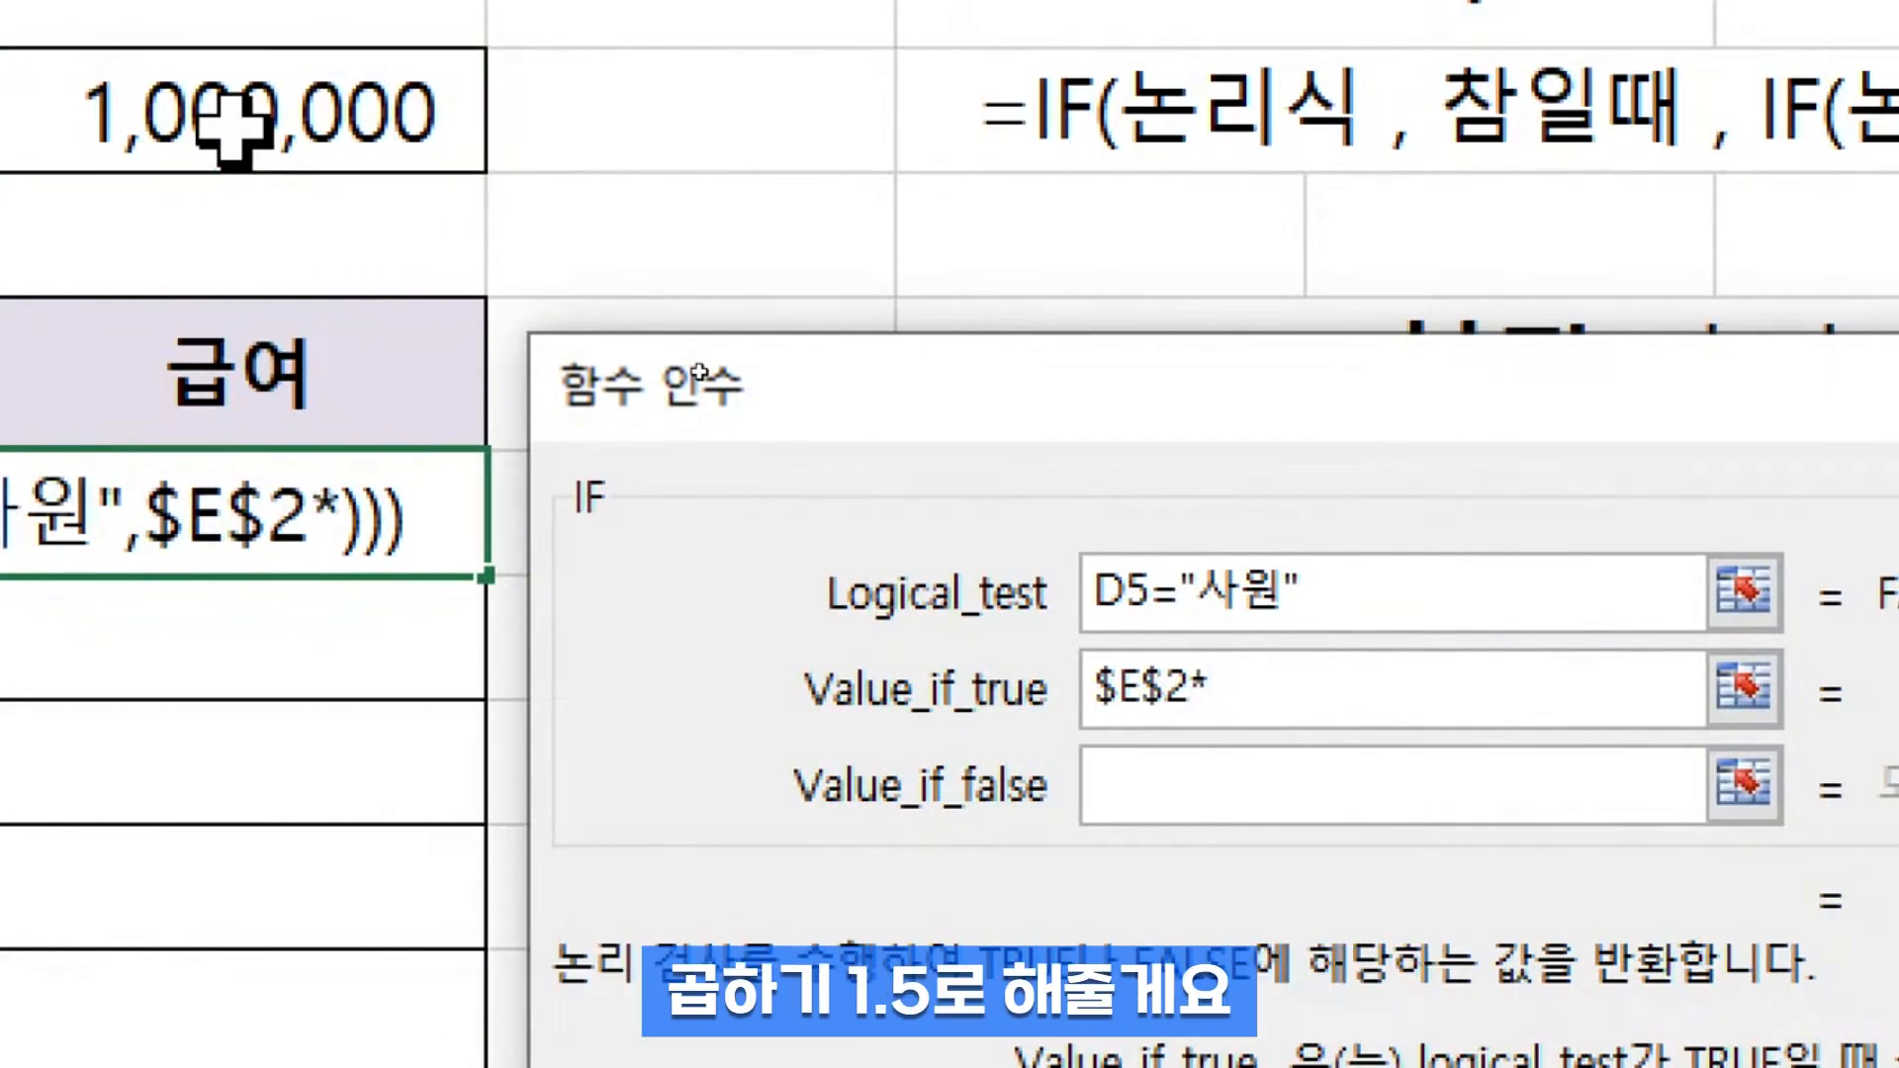
{"action": "type", "text": "1."}
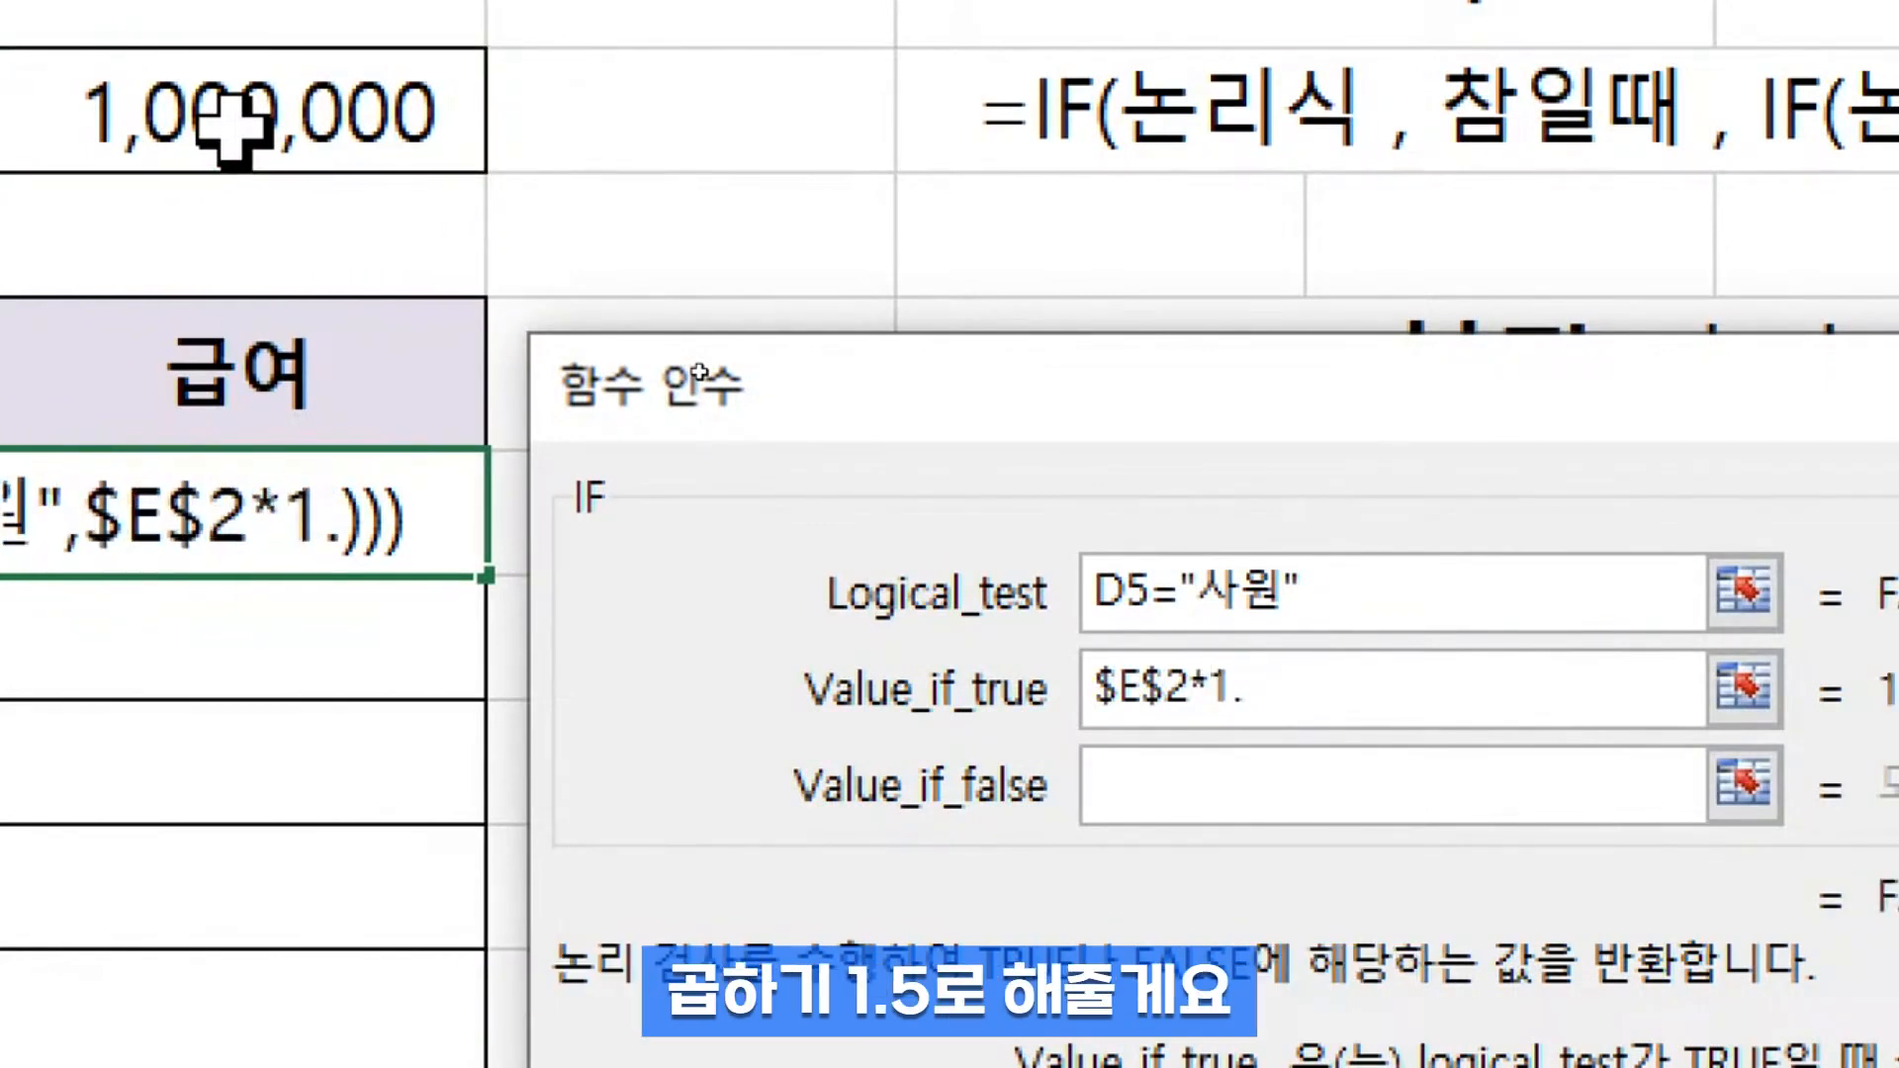
{"action": "type", "text": "5"}
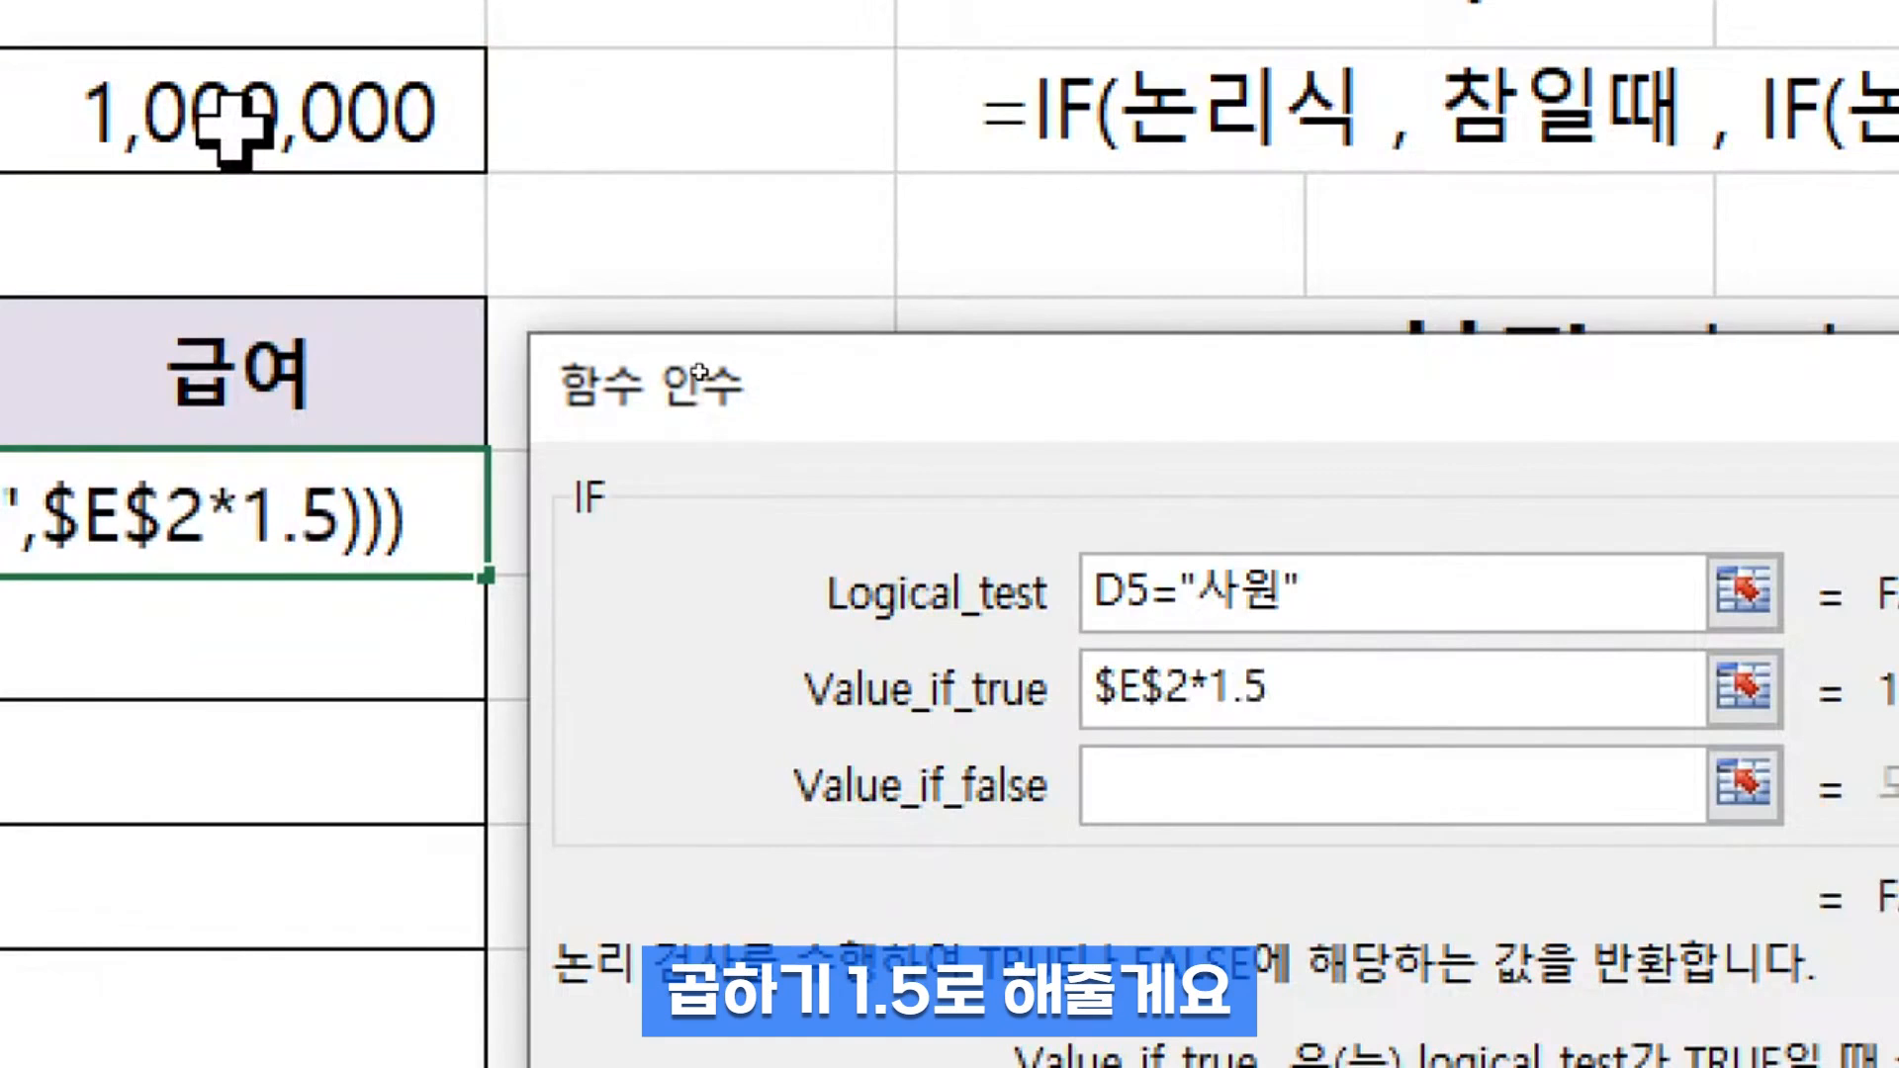
Set the third IF's value if false to $E$2*1.2 and accept the nested IF formula in E5
{"action": "left_click", "coordinate": [1195, 781]}
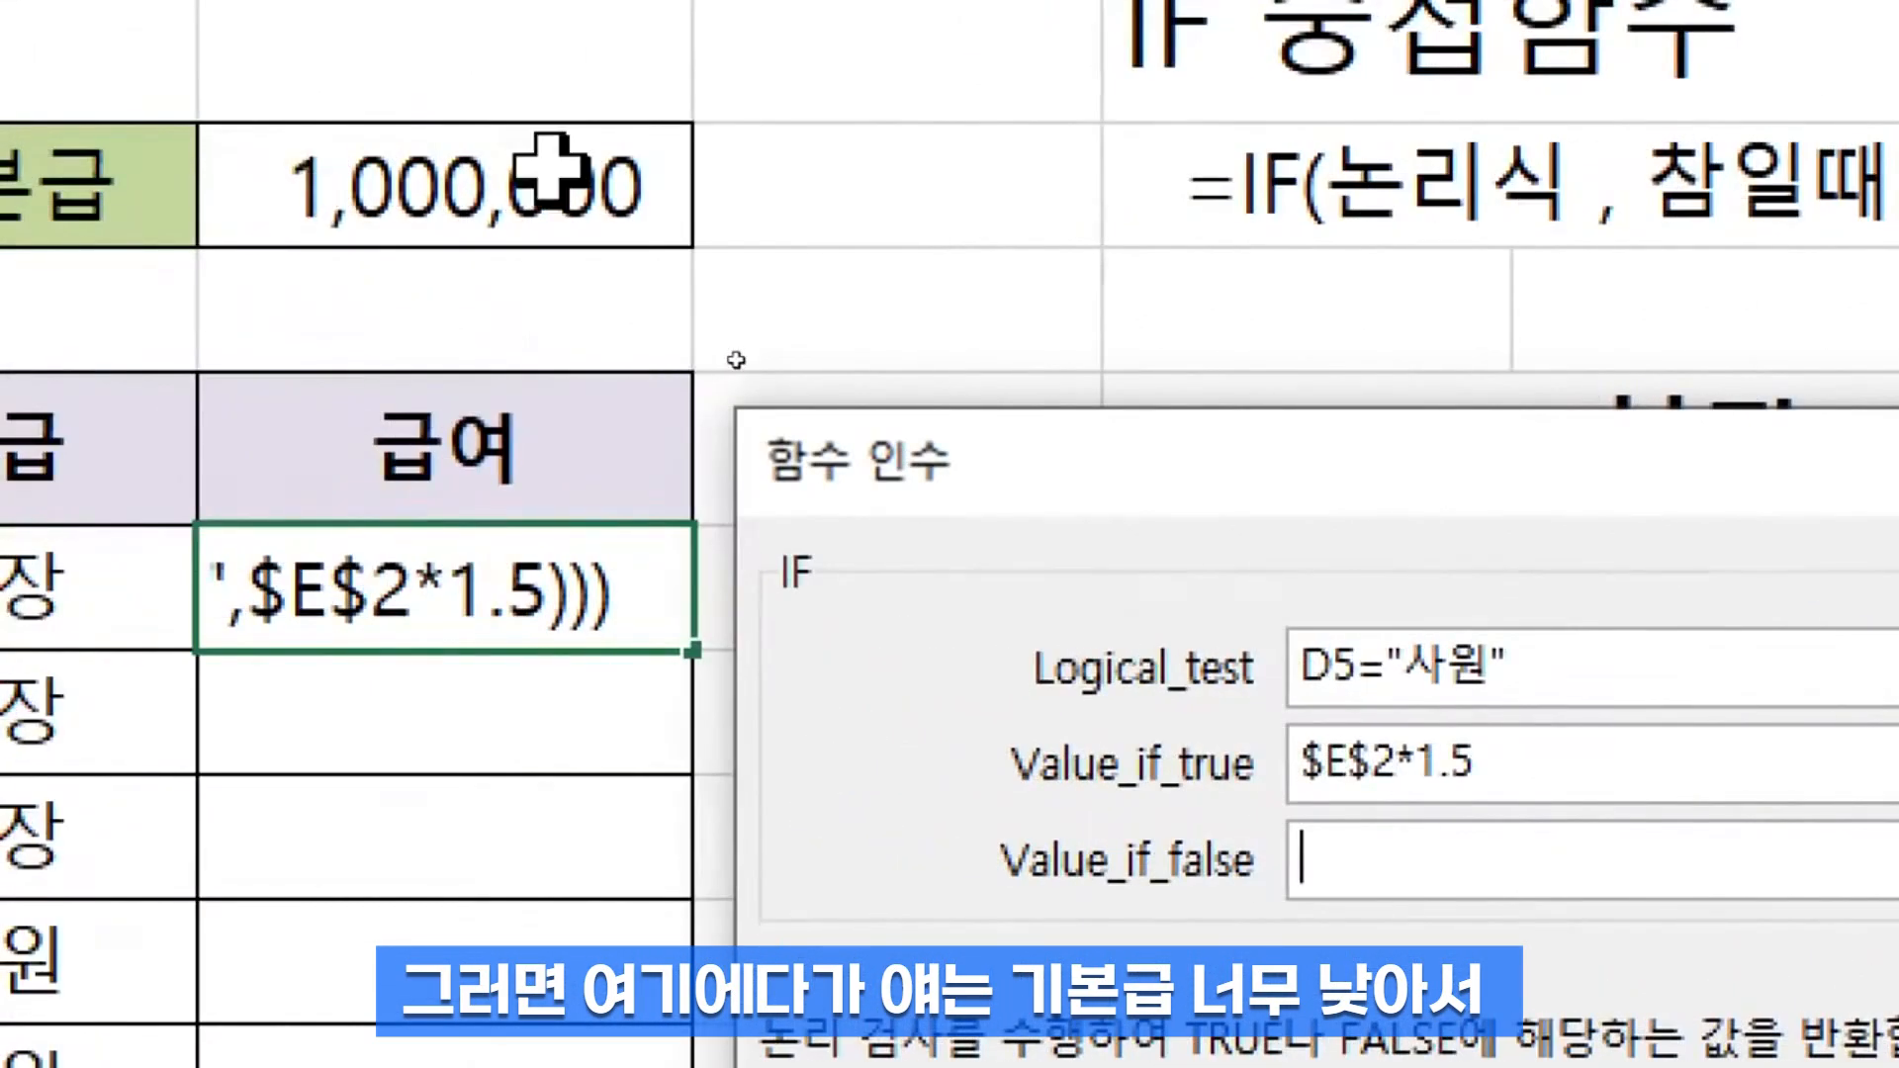
{"action": "left_click", "coordinate": [549, 173]}
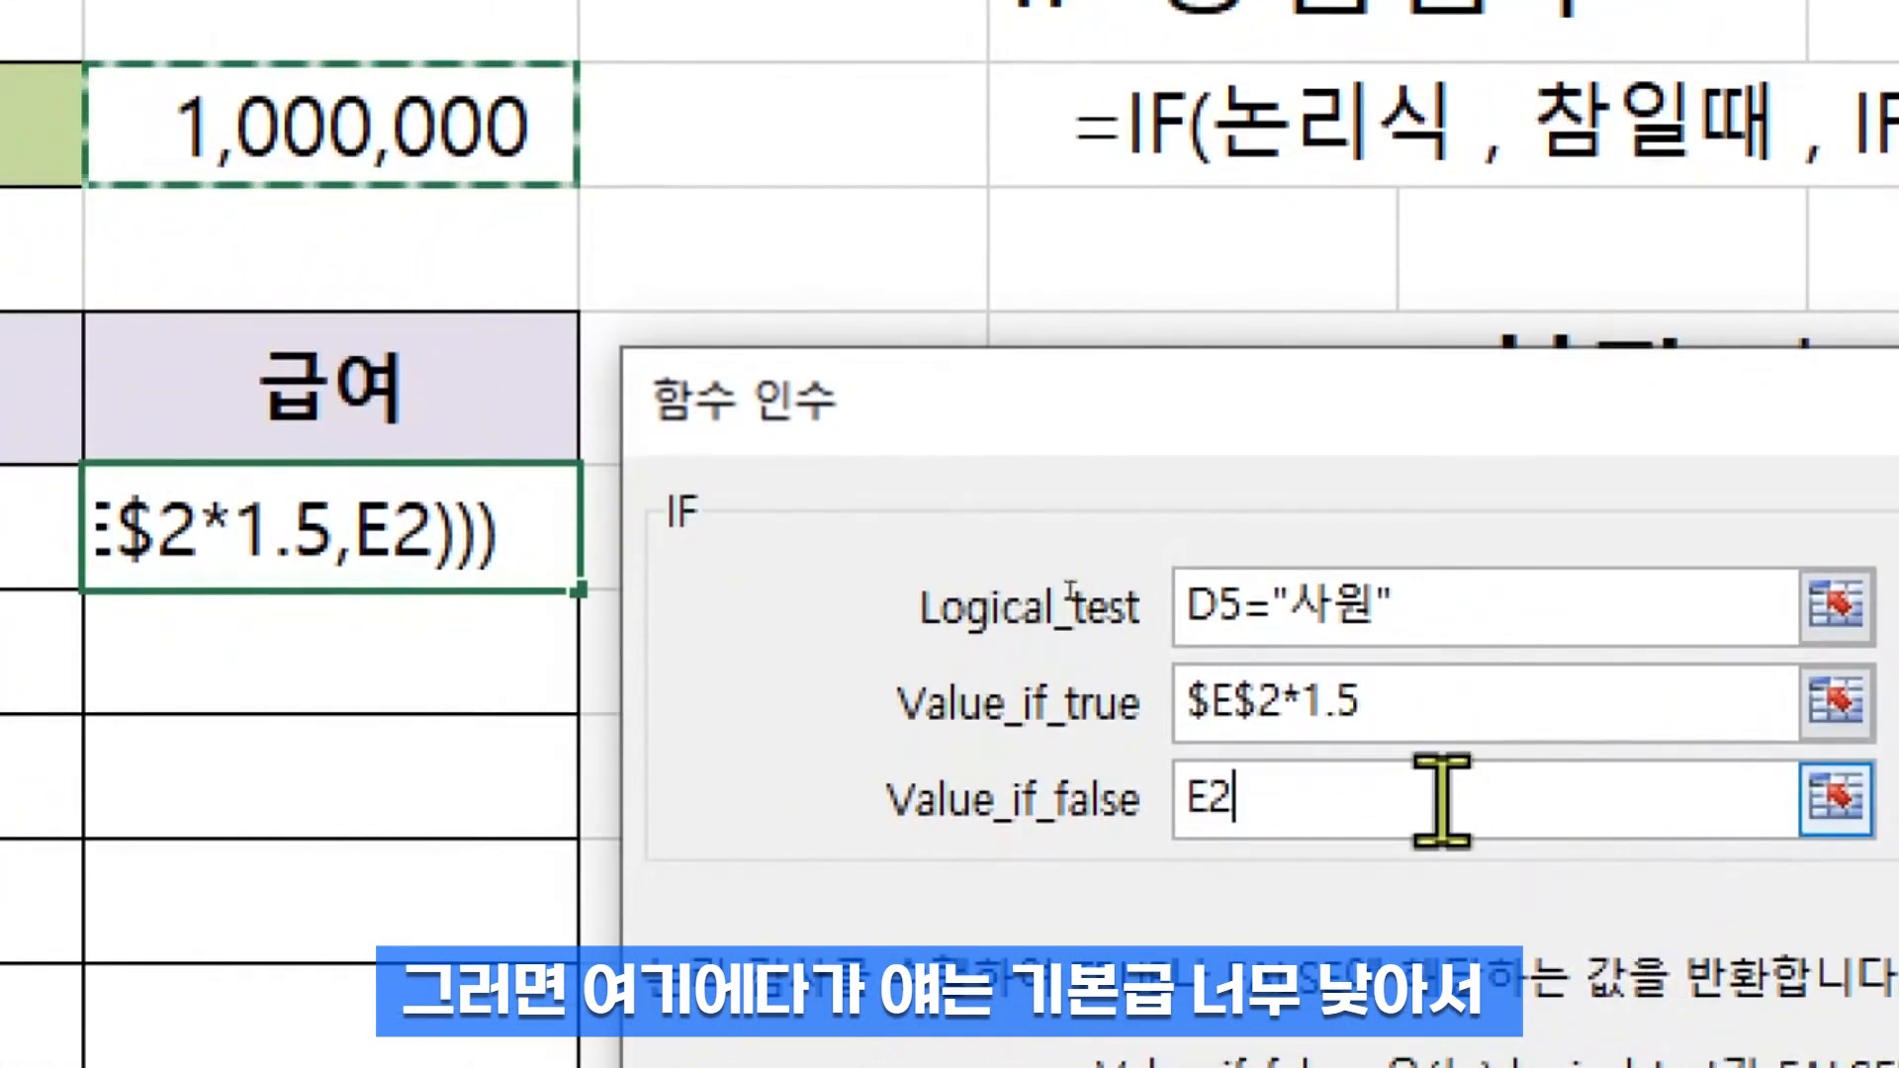
{"action": "key", "text": "F4"}
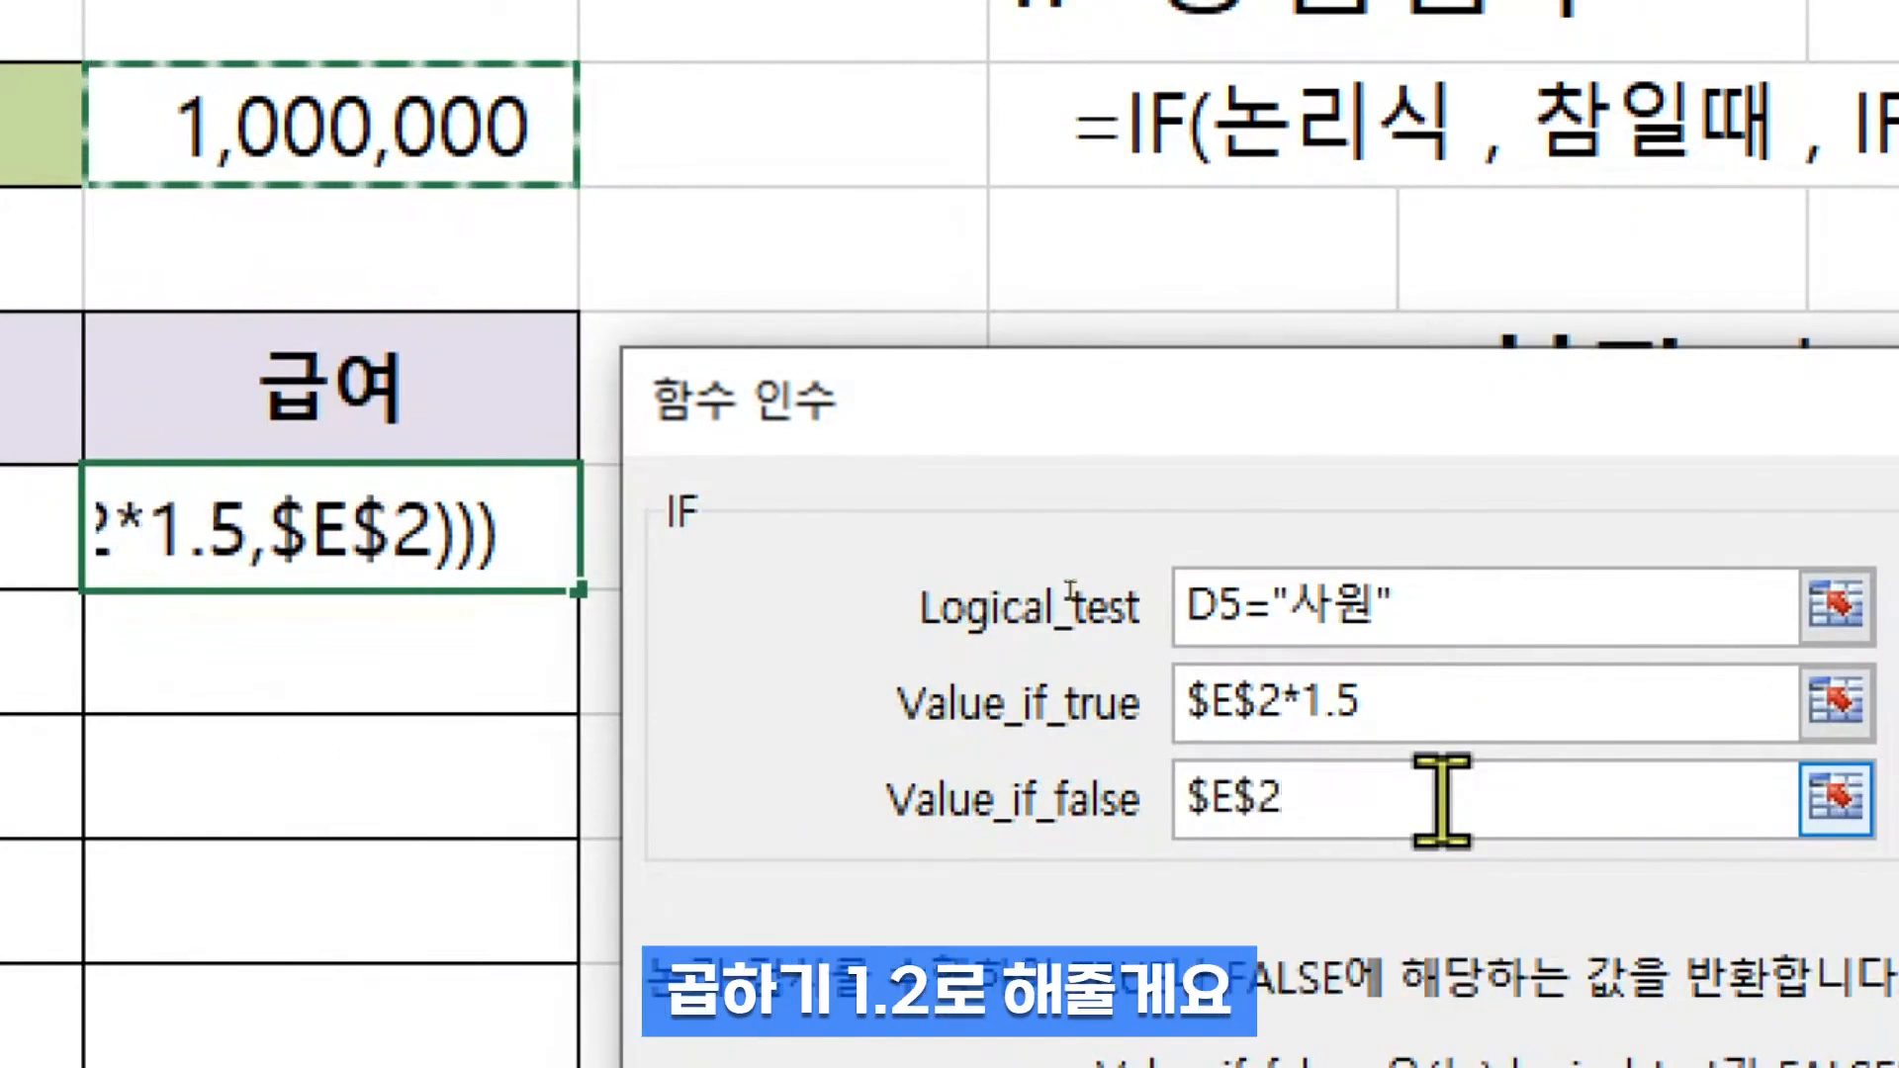
{"action": "type", "text": "*1.2"}
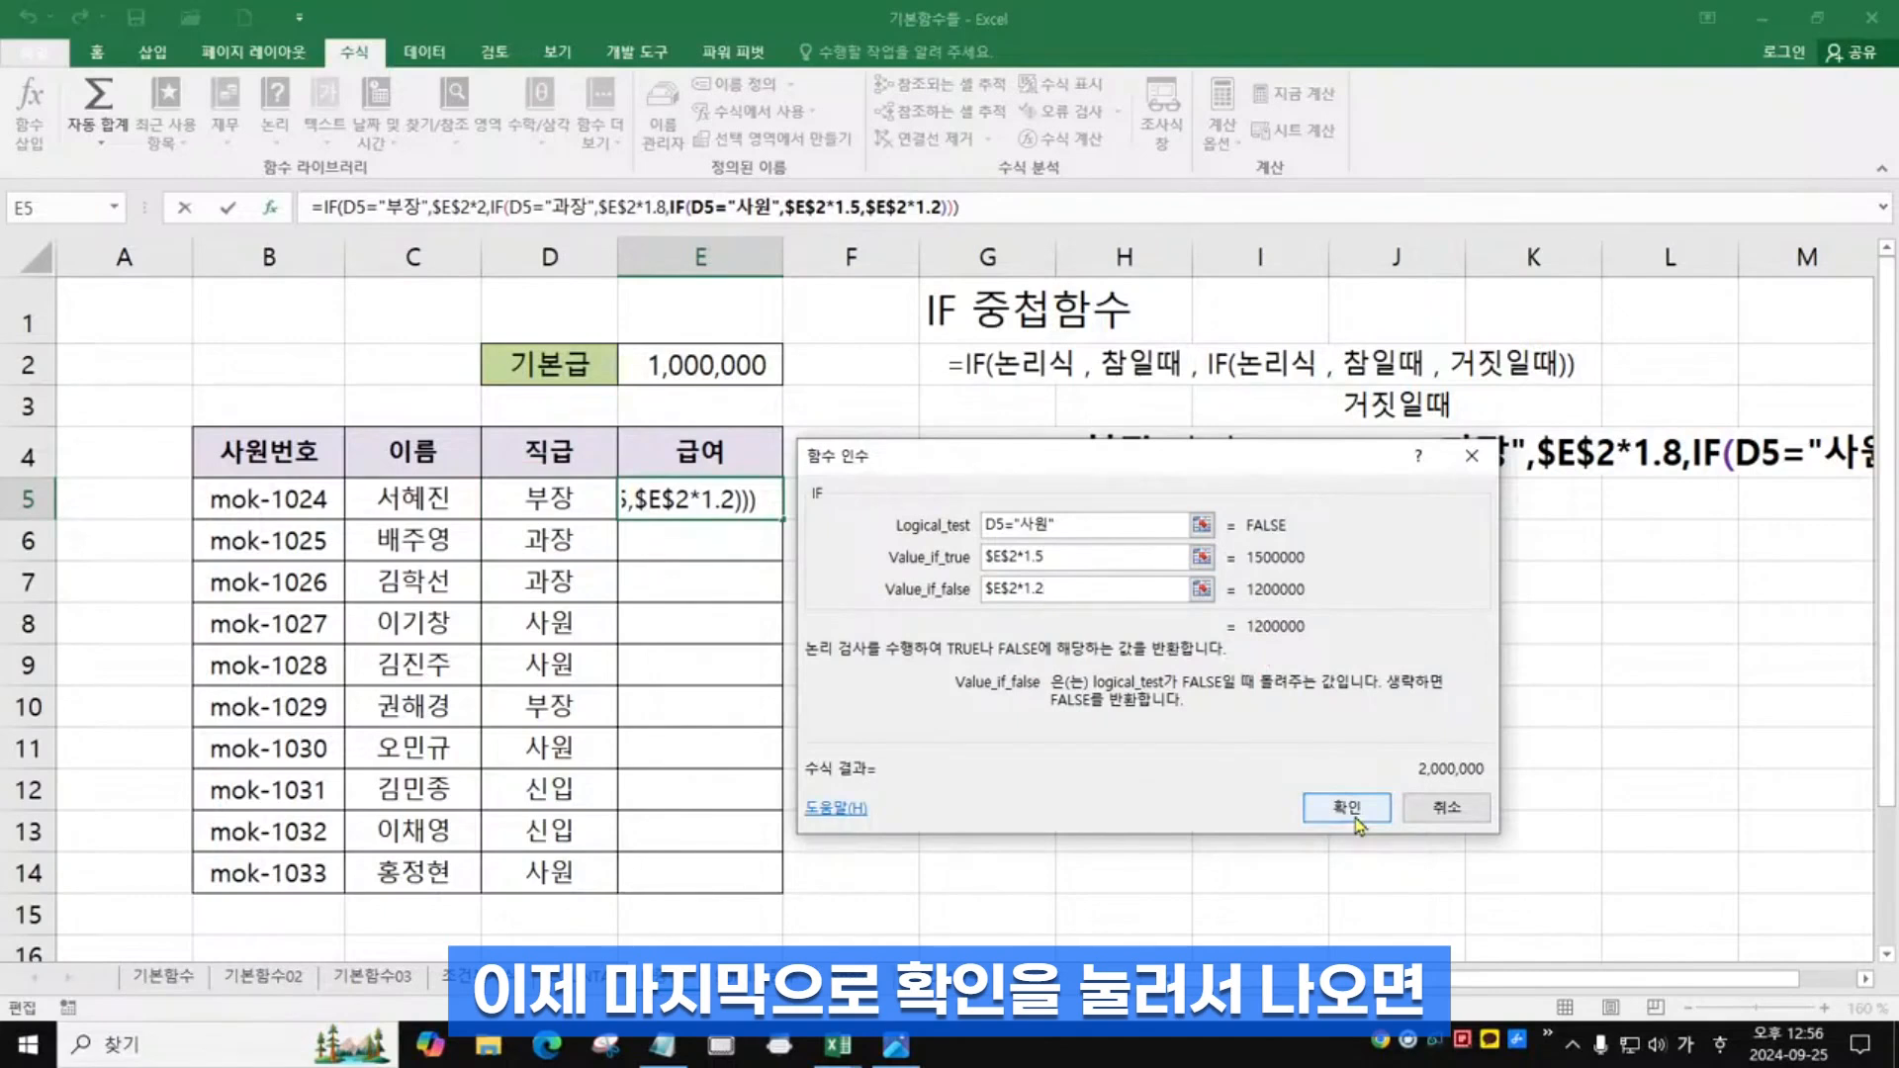
{"action": "left_click", "coordinate": [1346, 808]}
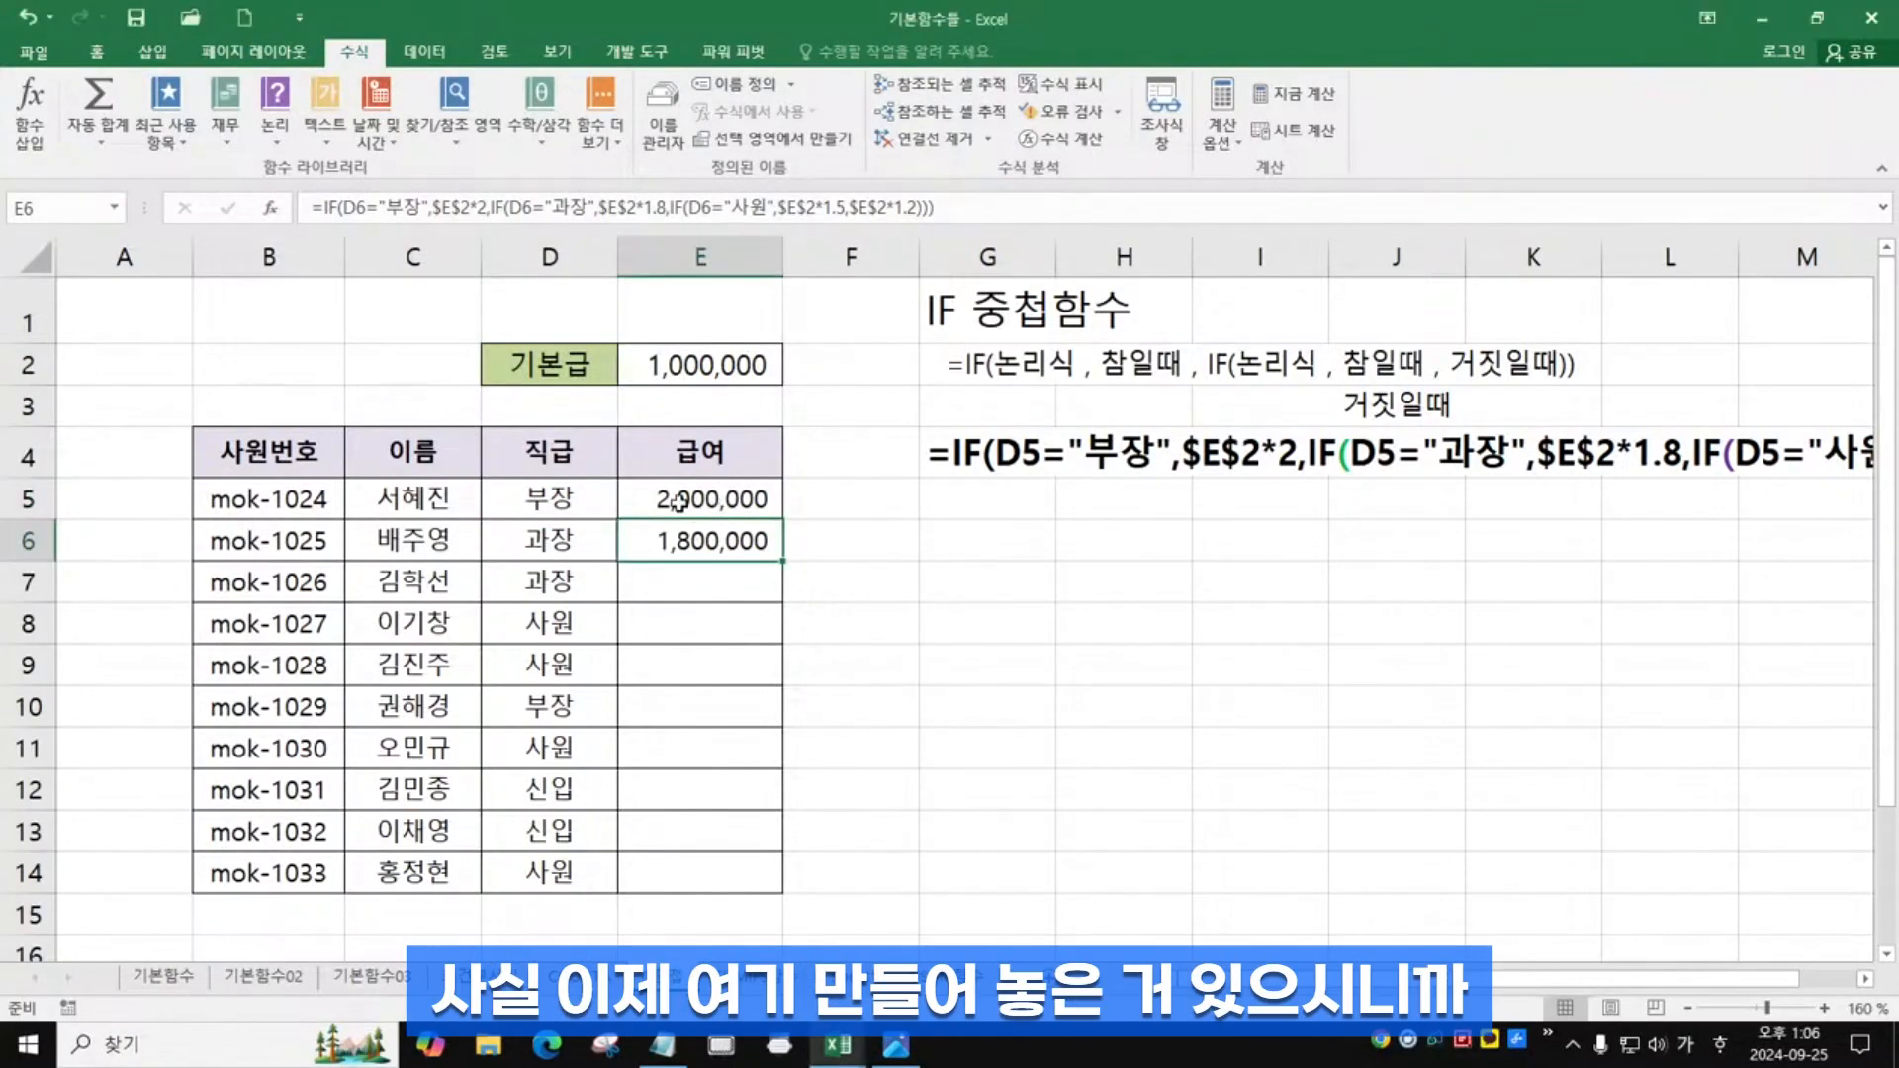
Fill the nested IF formula in the 급여 column down from E6 to E14 and deselect the range
{"action": "left_click", "coordinate": [685, 499]}
{"action": "left_click", "coordinate": [685, 541]}
{"action": "key", "text": "ctrl+2"}
{"action": "mouse_move", "coordinate": [777, 565]}
{"action": "left_mouse_down"}
{"action": "mouse_move", "coordinate": [755, 702]}
{"action": "mouse_move", "coordinate": [782, 681]}
{"action": "left_mouse_up"}
{"action": "key", "text": "Escape"}
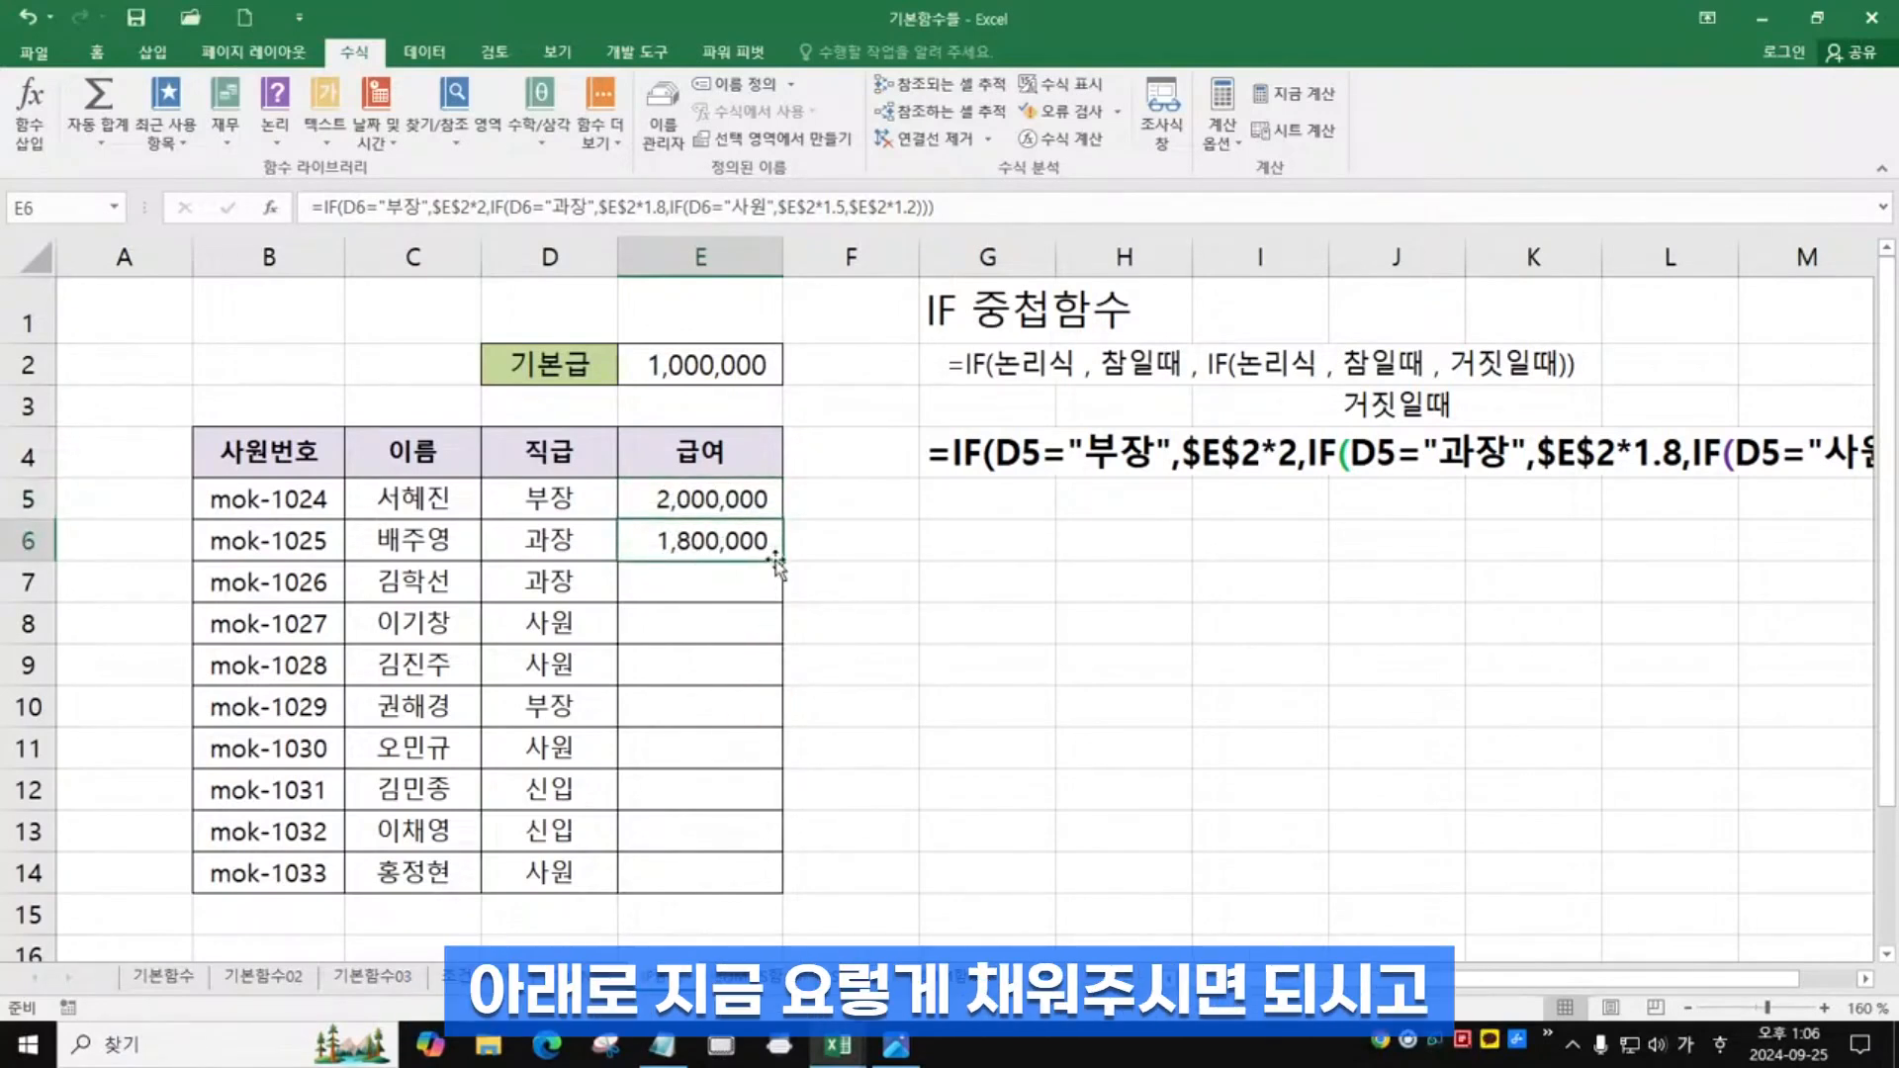
{"action": "left_click_drag", "start_coordinate": [782, 561], "coordinate": [781, 895]}
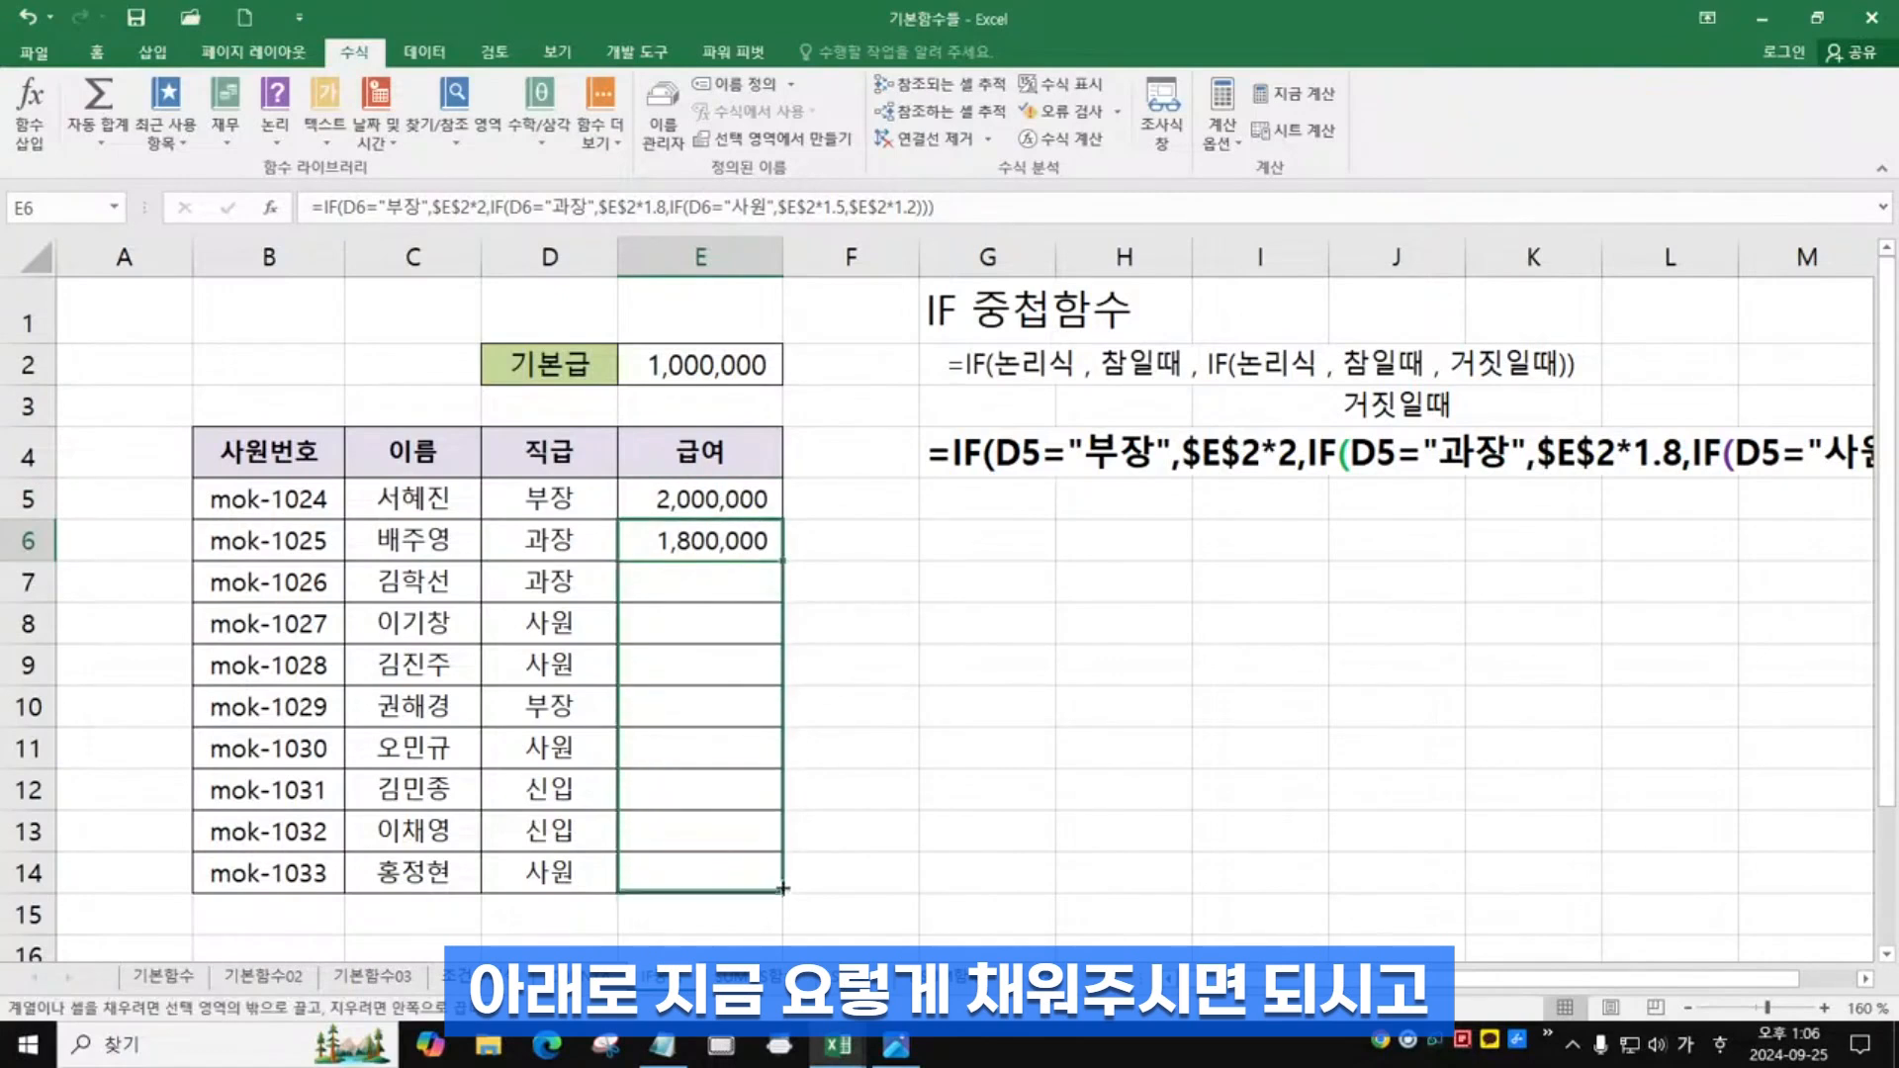
{"action": "left_click", "coordinate": [699, 546]}
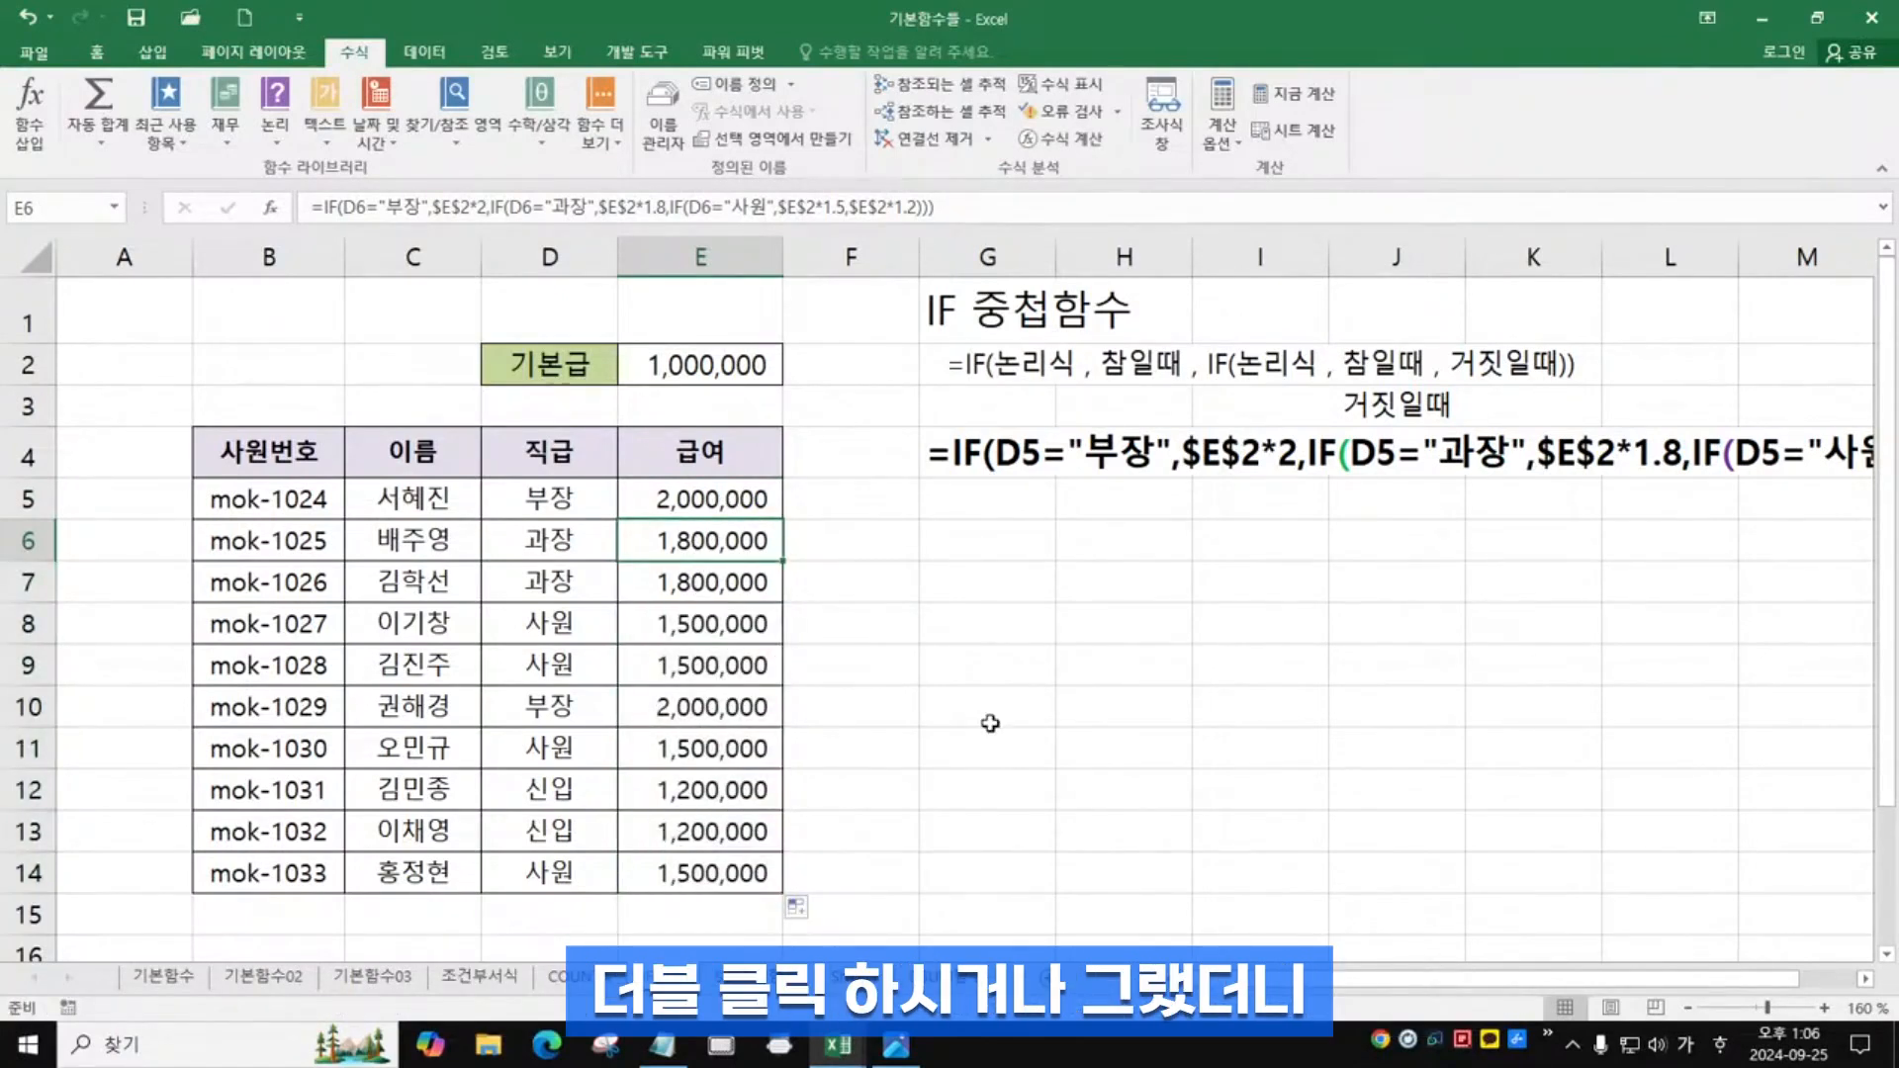
{"action": "left_click", "coordinate": [1001, 705]}
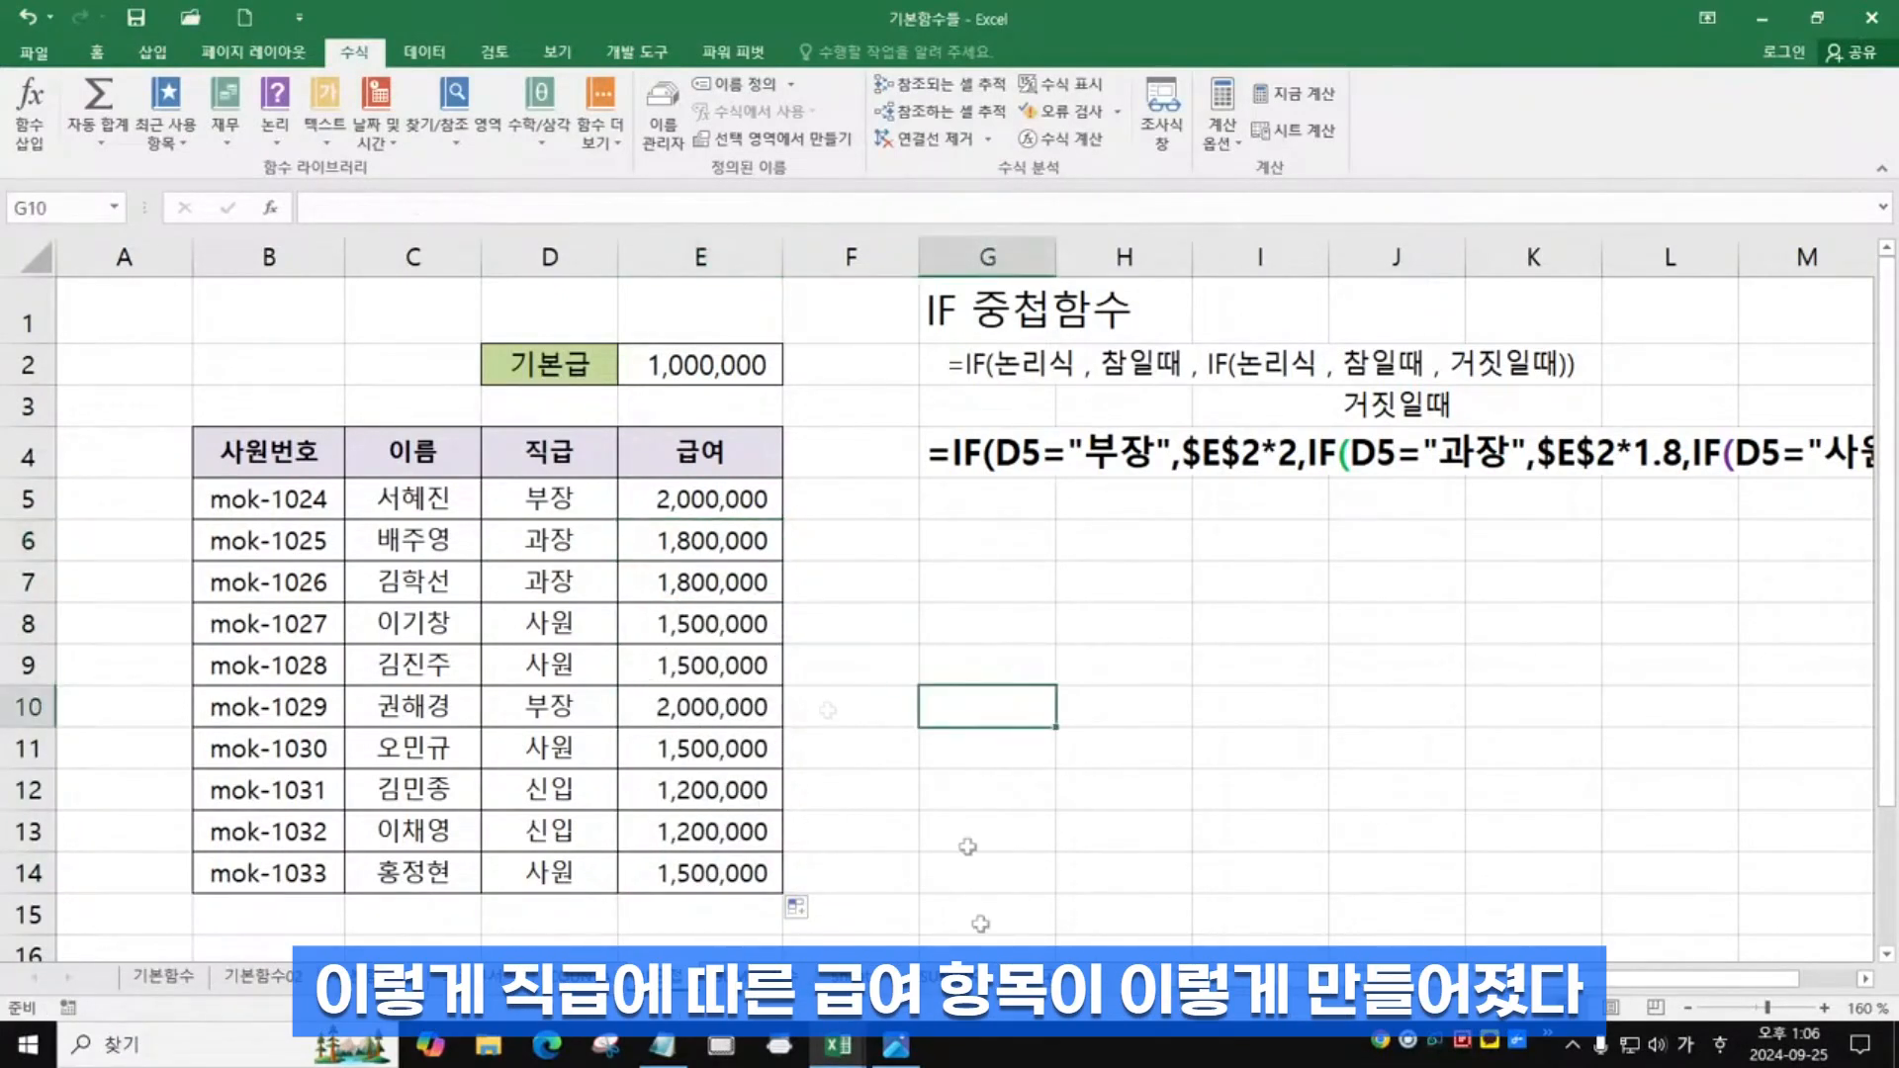